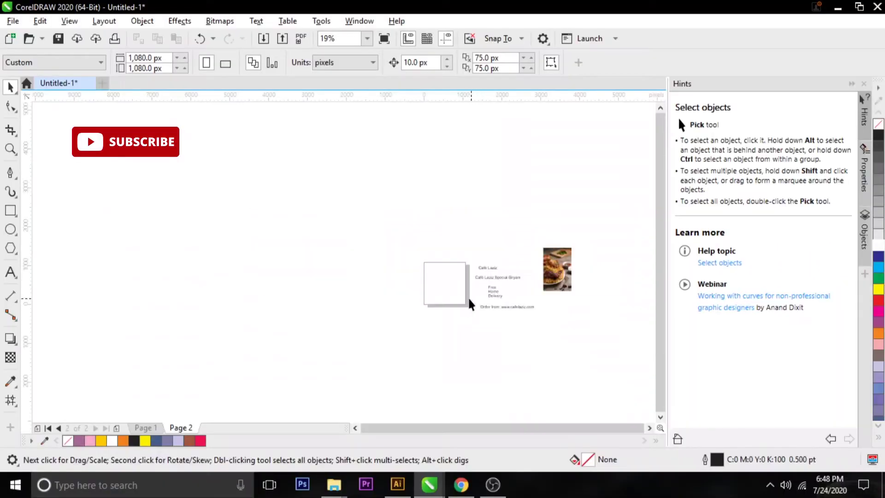
Marquee-select the café text and food photo and move them to the left
scroll(477, 304, up, 2)
scroll(480, 229, down, 2)
scroll(581, 233, up, 2)
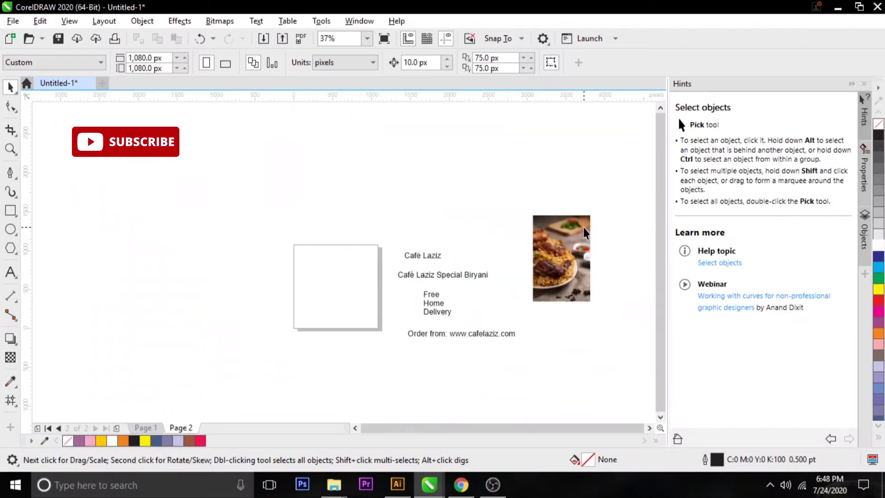
drag(545, 337, 628, 370)
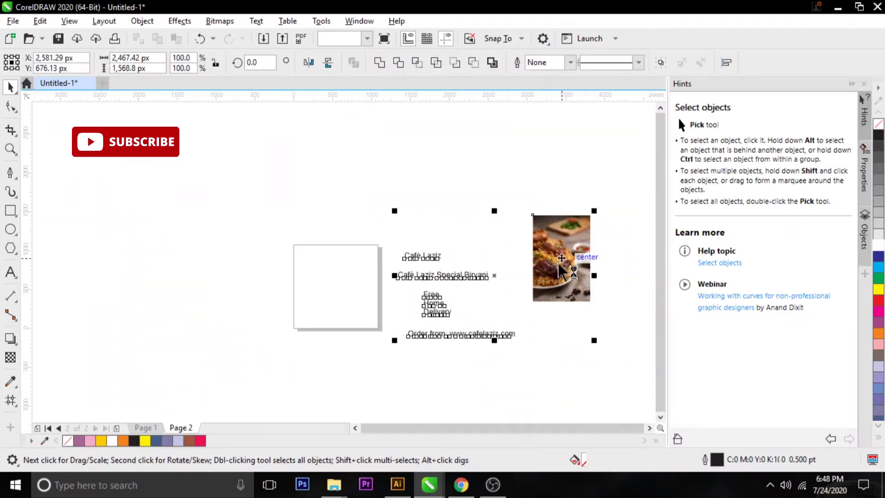
drag(563, 259, 242, 259)
click(194, 395)
Drag the biryani photo onto the blank 1080 × 1080 px square
scroll(118, 274, up, 2)
scroll(334, 258, down, 2)
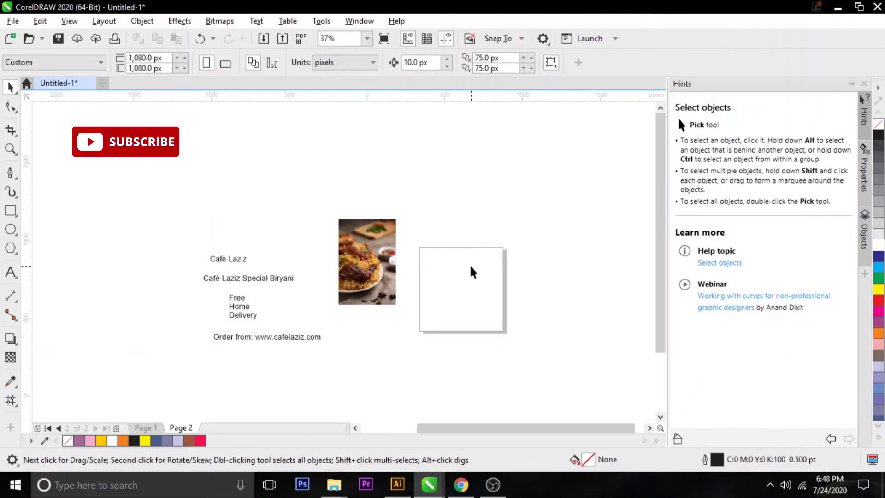
scroll(471, 270, up, 2)
drag(270, 240, 431, 294)
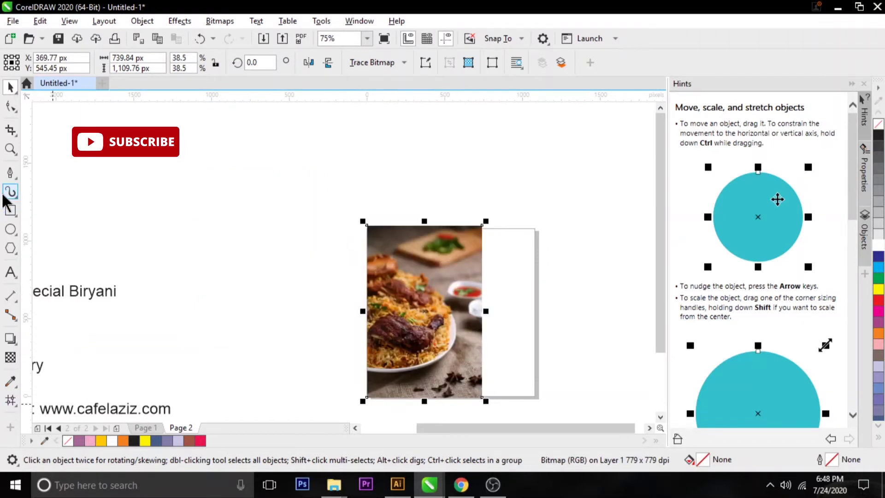
Delete a stray small rectangle and move the biryani photo back onto the square
click(10, 173)
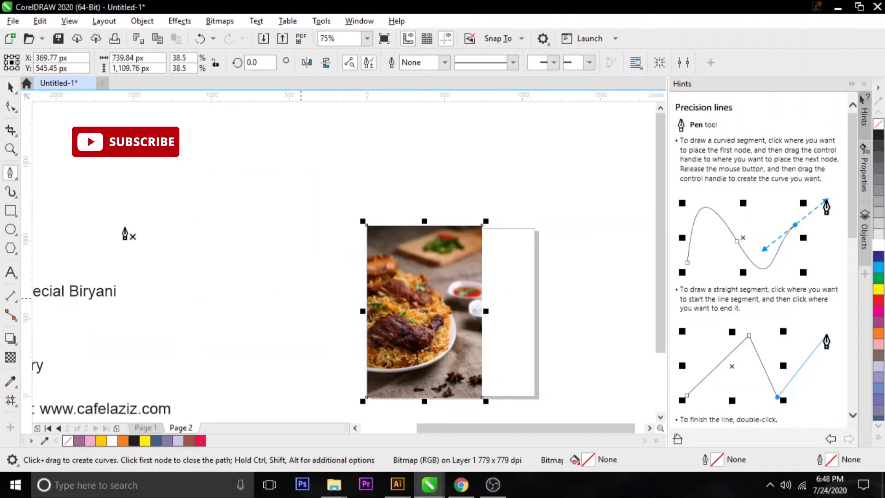
click(10, 86)
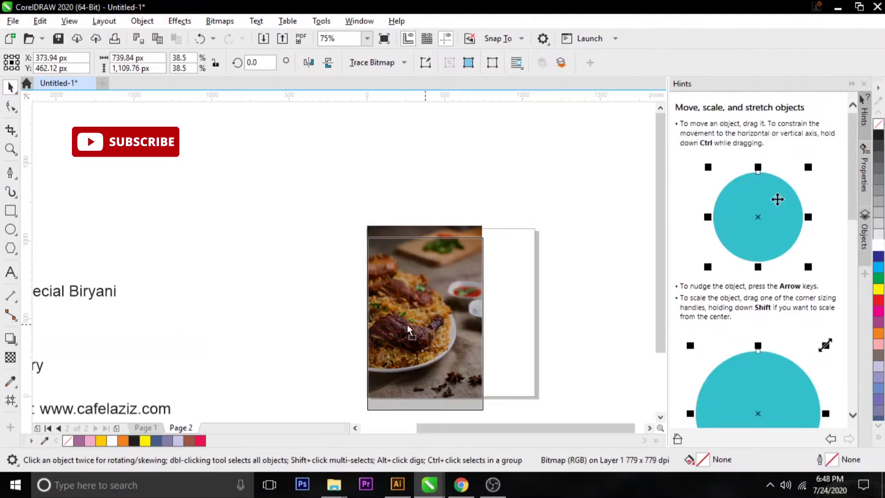
mouse_move(428, 311)
mouse_down()
mouse_move(270, 265)
mouse_move(263, 291)
mouse_up()
click(11, 210)
key(Delete)
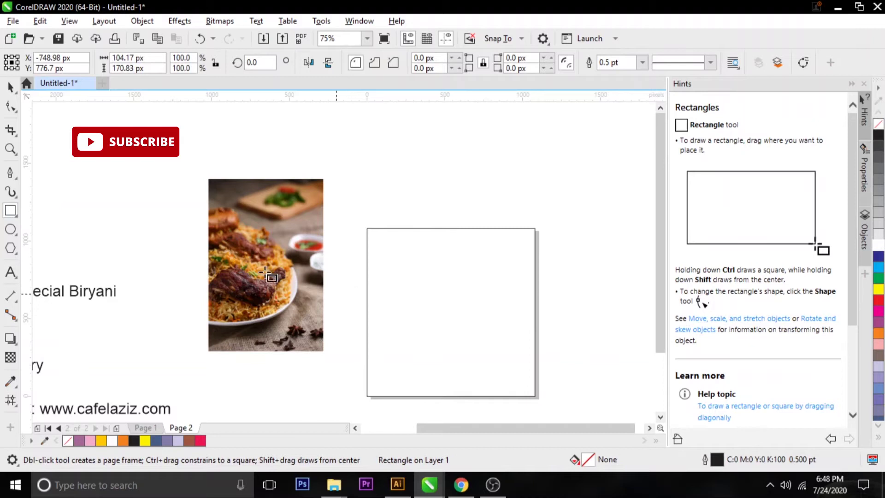
click(10, 86)
mouse_move(266, 271)
mouse_down()
mouse_move(408, 314)
mouse_move(422, 341)
mouse_move(439, 328)
mouse_up()
Draw a closed Bézier shape with a curved right side down the square's left portion
click(11, 172)
scroll(424, 319, up, 2)
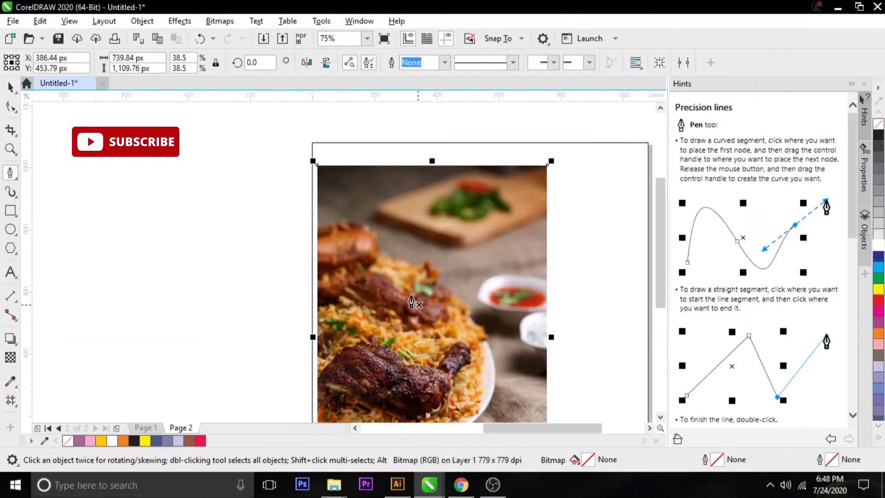
click(313, 184)
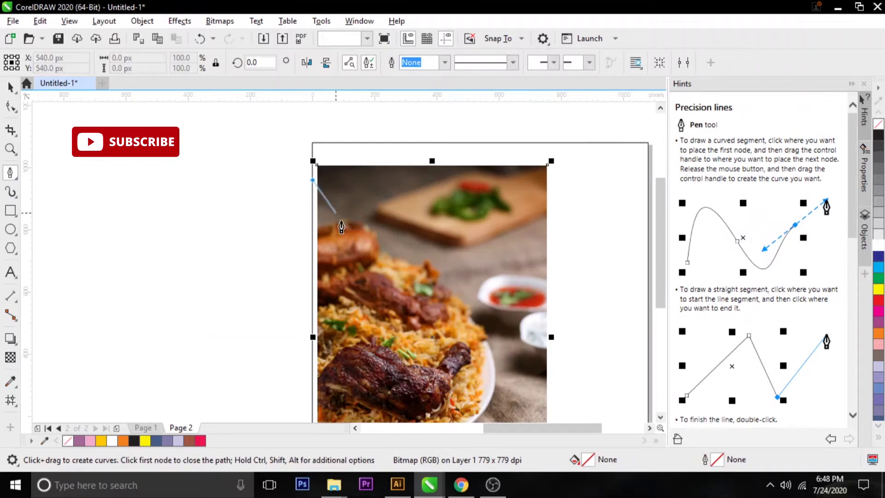
scroll(391, 248, down, 2)
drag(454, 292, 459, 325)
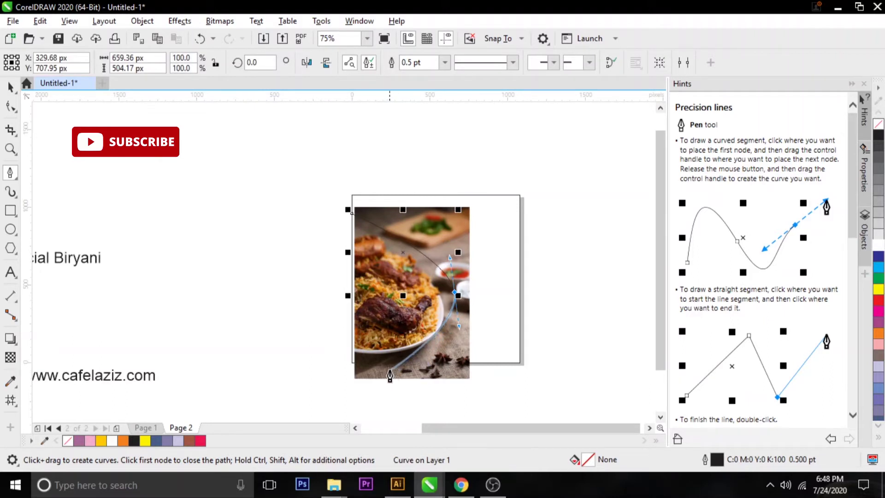
click(352, 363)
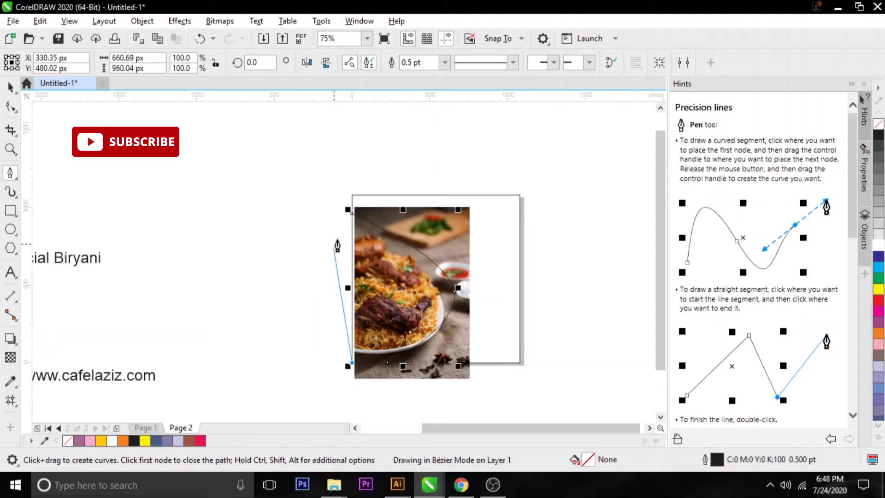
click(348, 210)
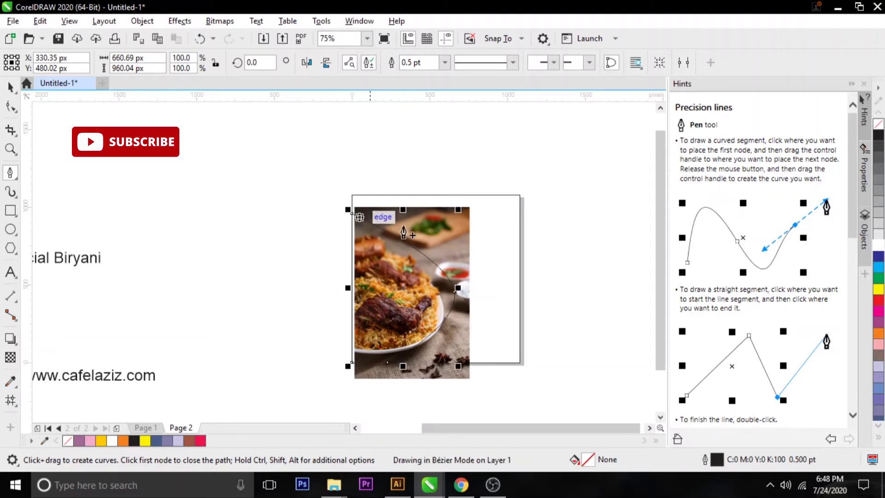
Move the biryani photo out of the square and select the new curved shape
click(11, 87)
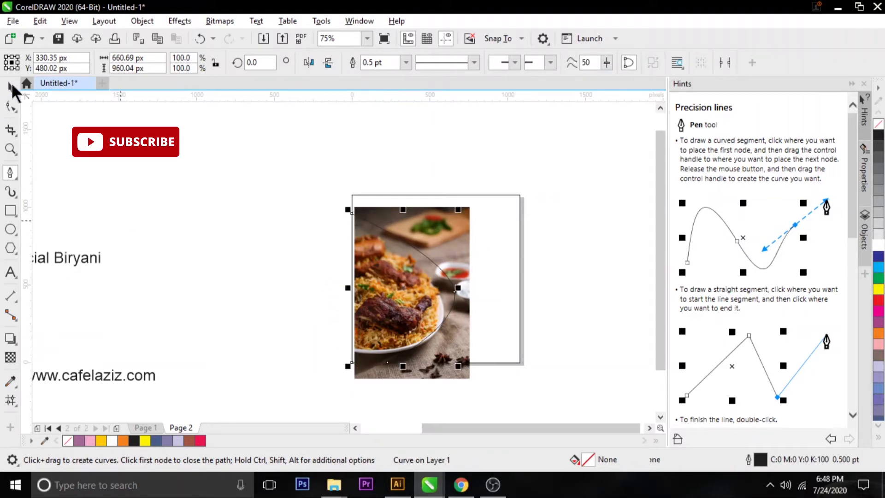
drag(466, 245, 266, 257)
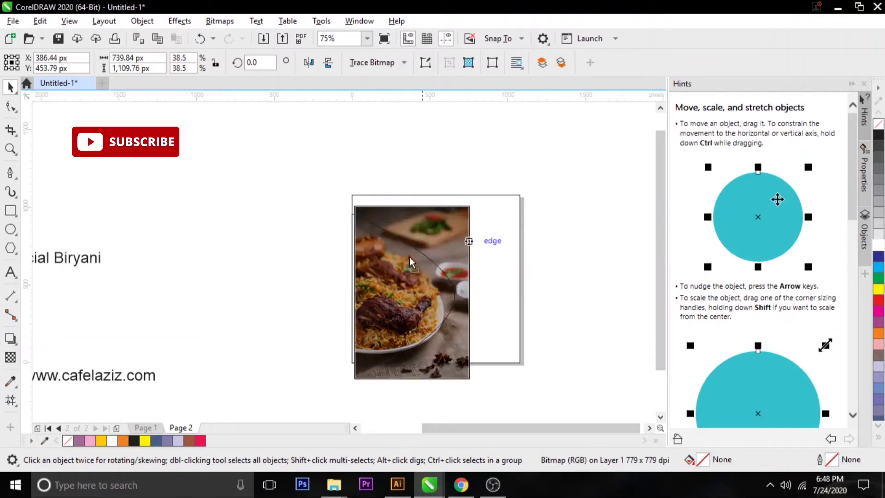
click(447, 276)
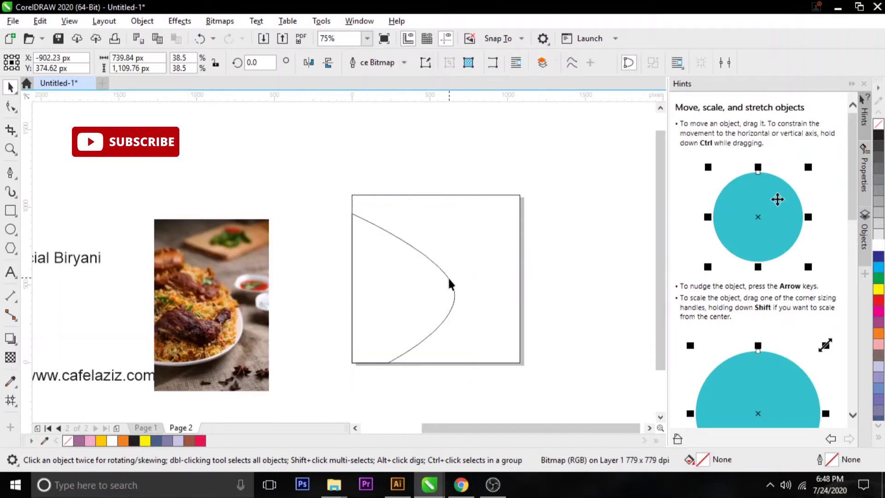
Reshape the curve's segment with the Shape tool, undoing a trial horizontal stretch
click(11, 106)
drag(452, 288, 439, 296)
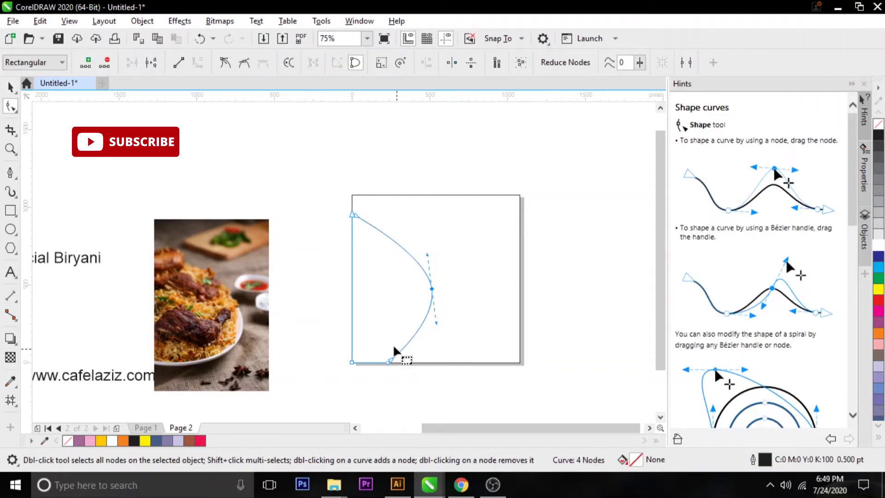
click(11, 86)
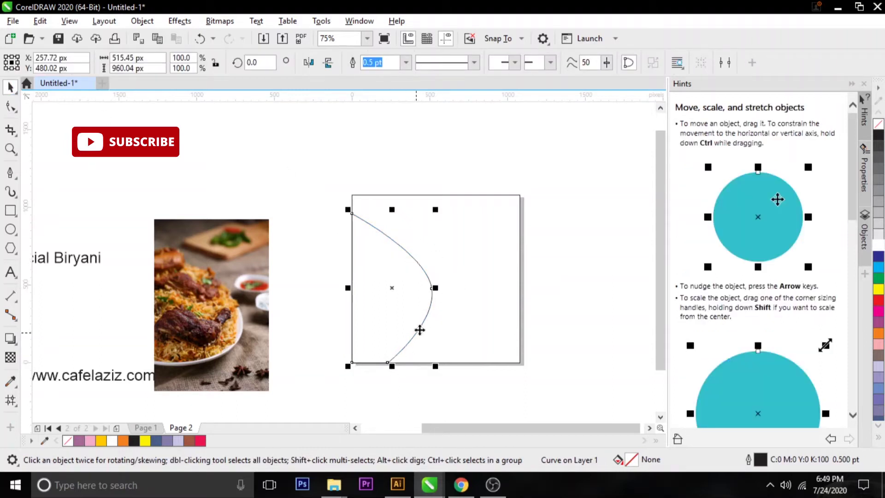
drag(435, 288, 449, 289)
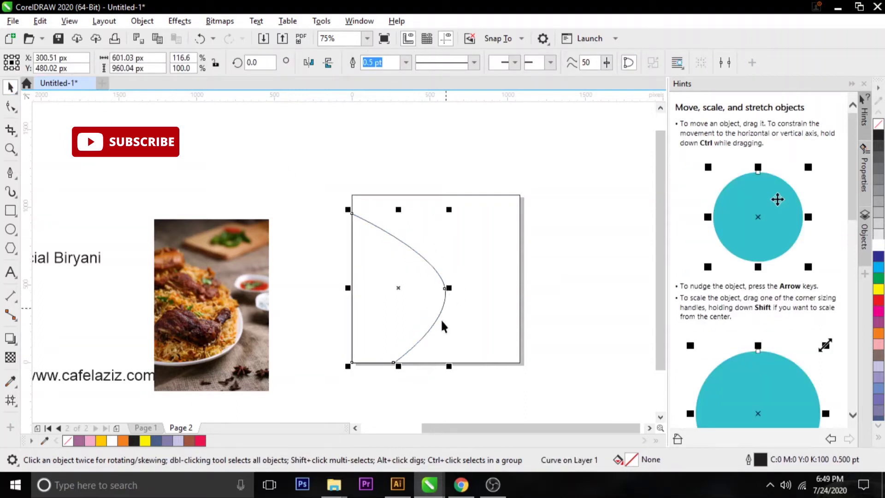
key(ctrl+z)
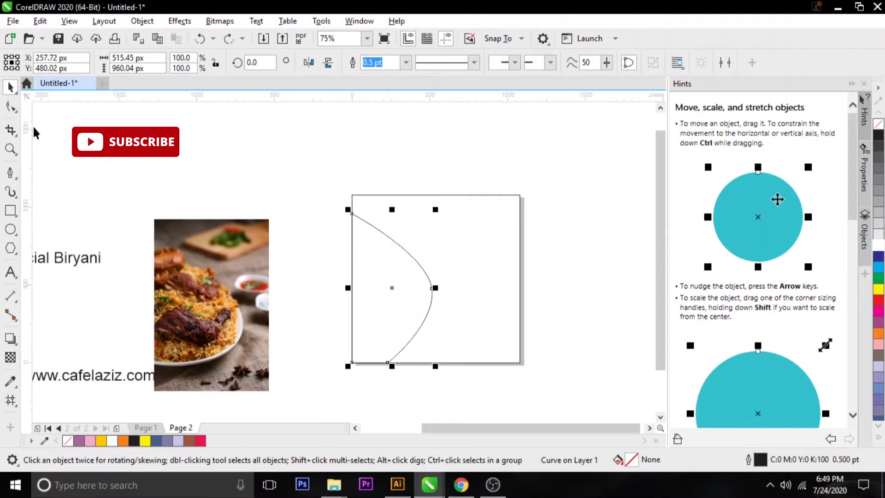
Bend the curve outward, adjust its top, slide the bottom node right, then narrow it to 88.2%
click(10, 106)
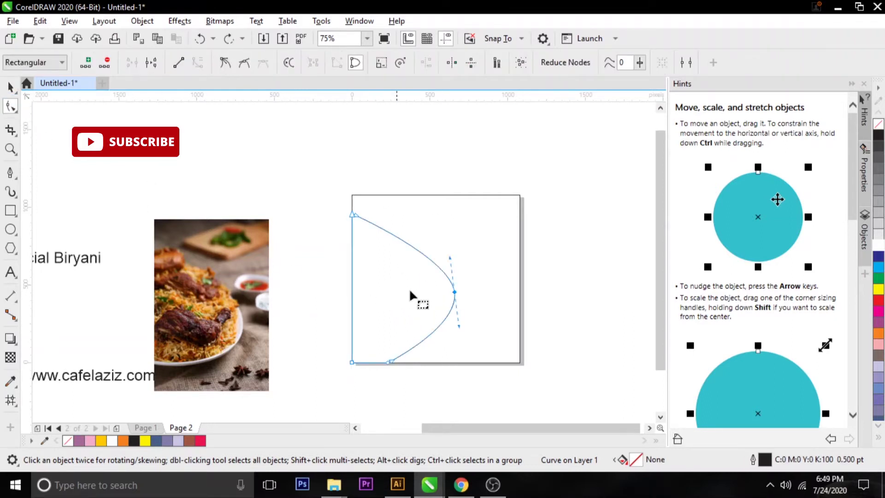
drag(450, 256, 438, 226)
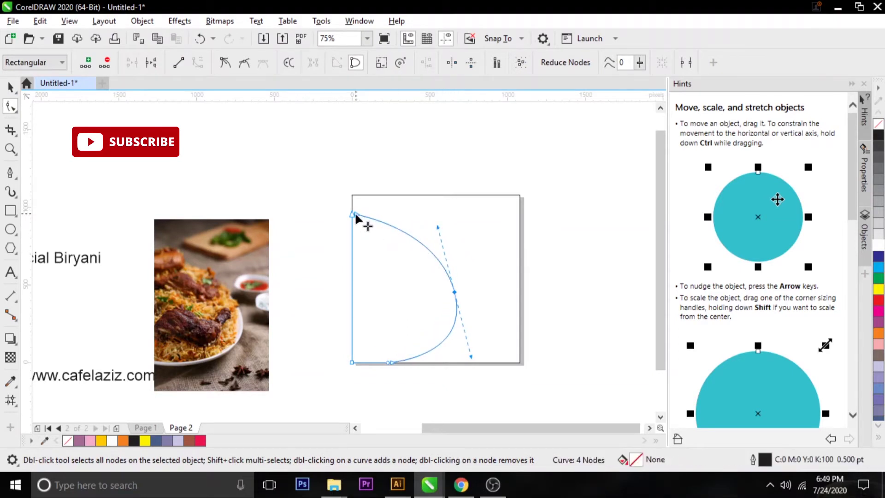
mouse_move(368, 205)
mouse_down()
mouse_move(354, 218)
mouse_move(353, 196)
mouse_up()
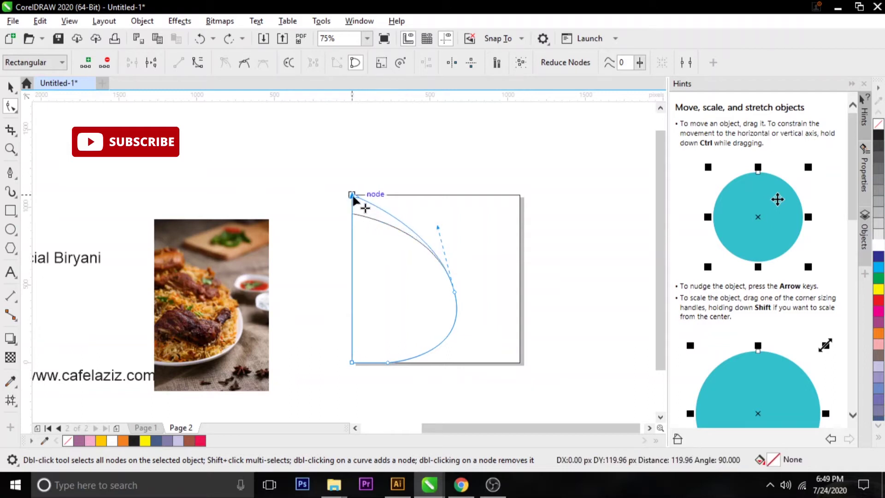
scroll(438, 336, down, 1)
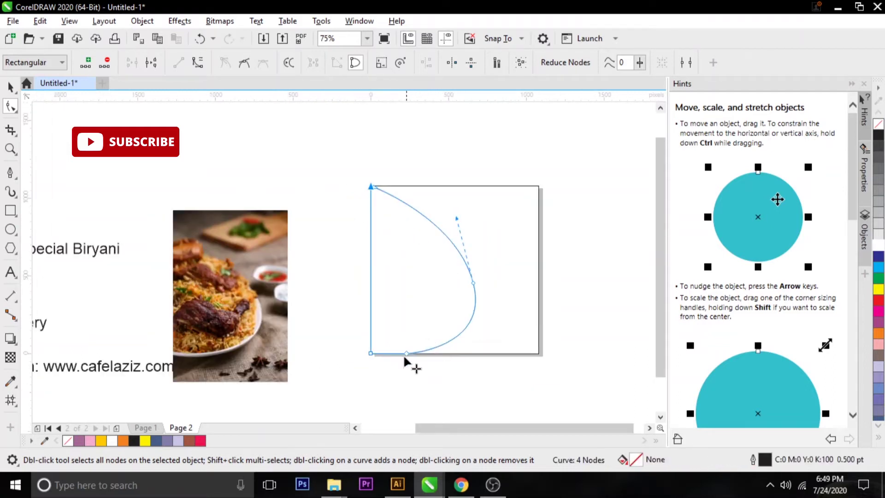
drag(405, 352, 423, 359)
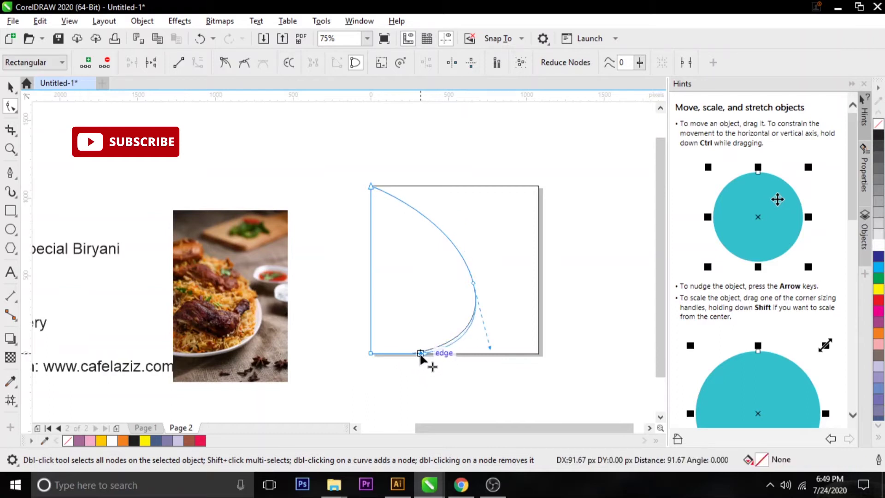
click(8, 87)
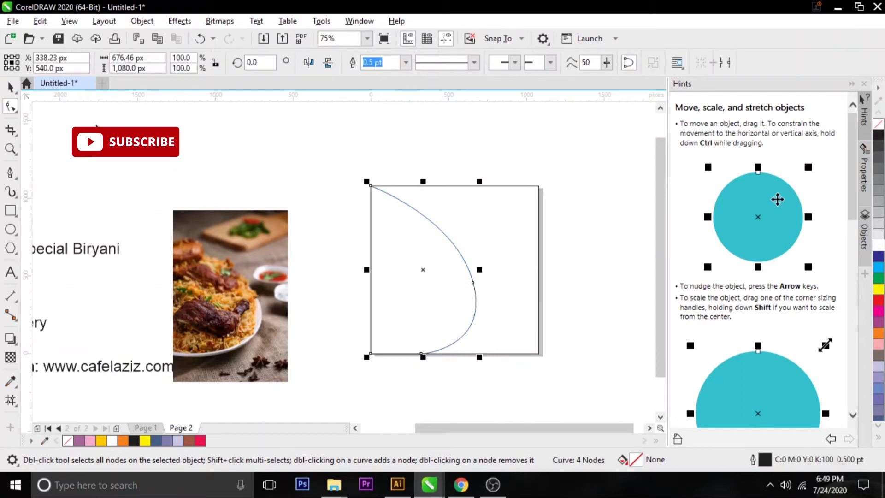
drag(480, 269, 468, 268)
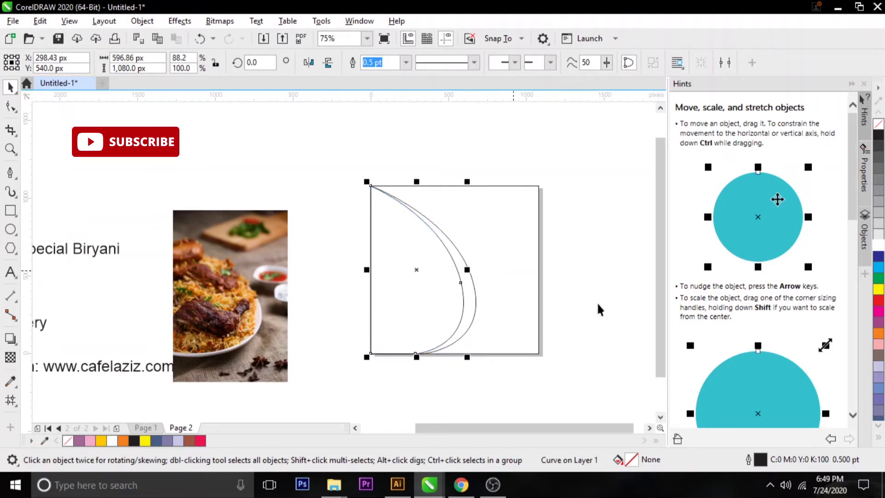
Give the background square a crimson fill and crimson outline
click(476, 387)
click(455, 312)
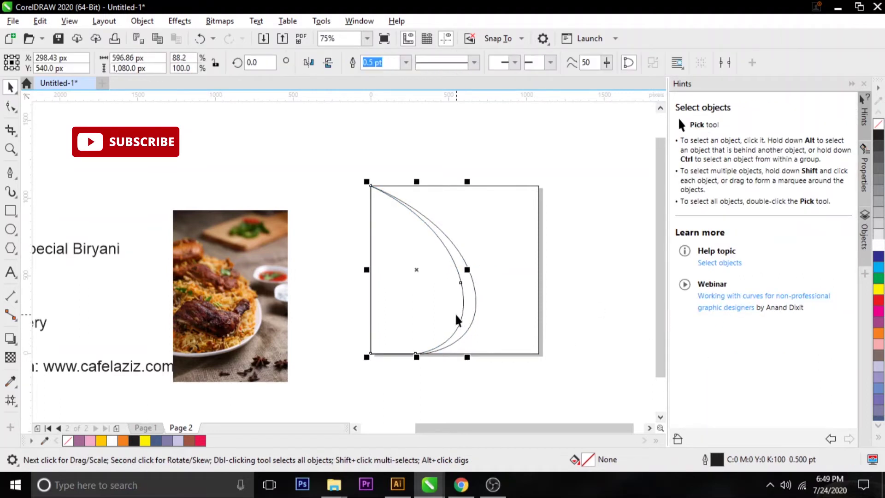
click(533, 316)
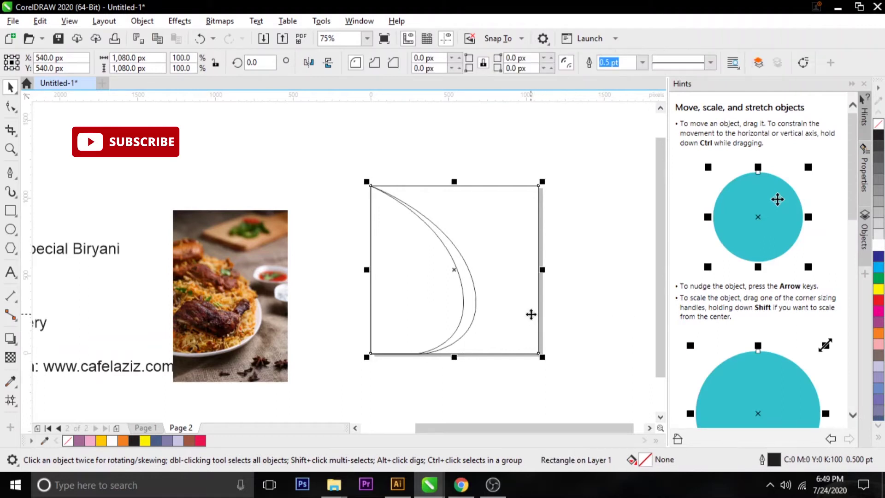
click(878, 438)
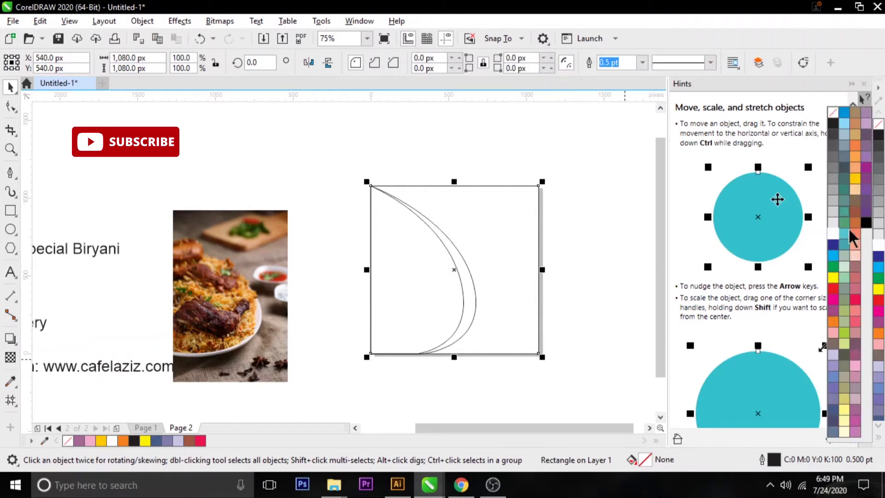
click(853, 298)
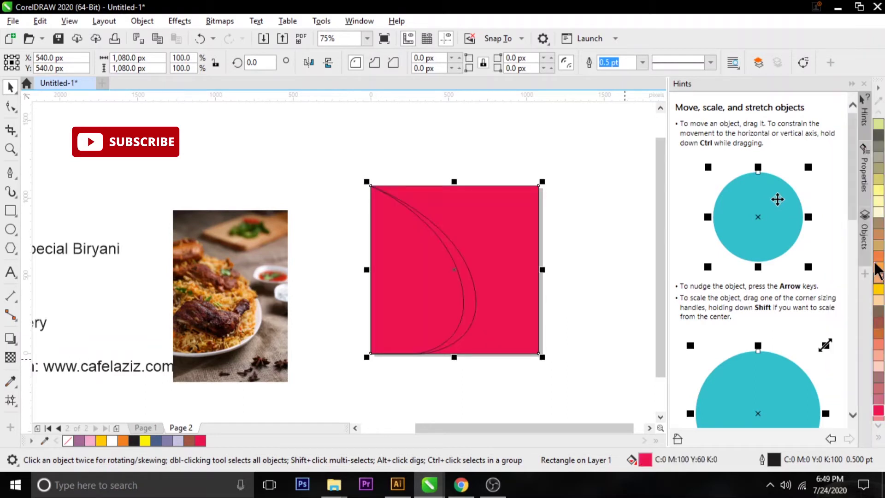
right_click(879, 410)
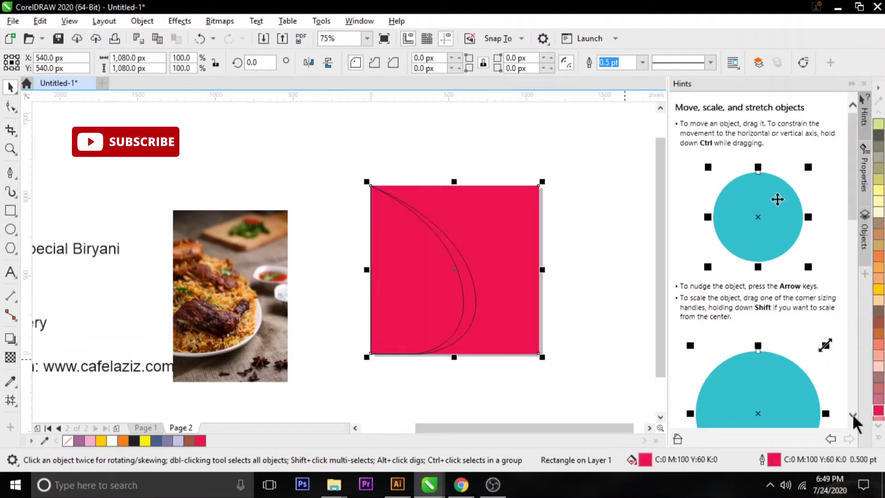
click(517, 385)
Fill the inner curved shape with white and remove its outline
scroll(455, 326, up, 2)
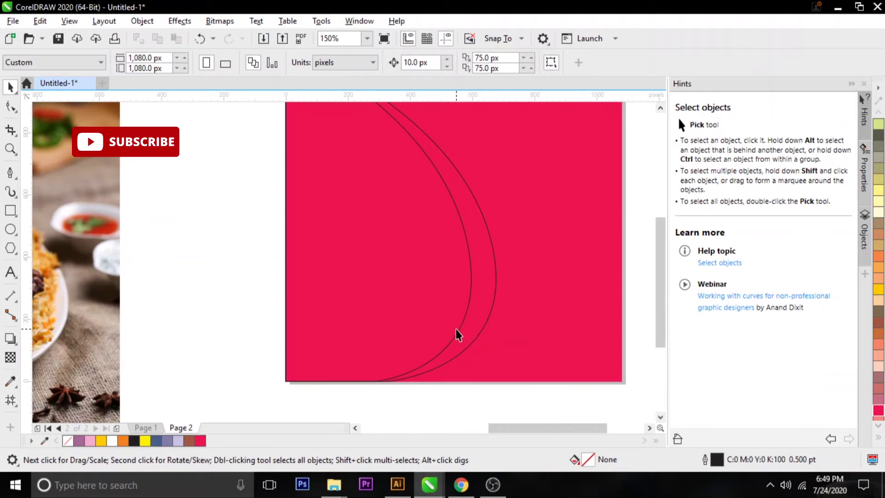
click(463, 319)
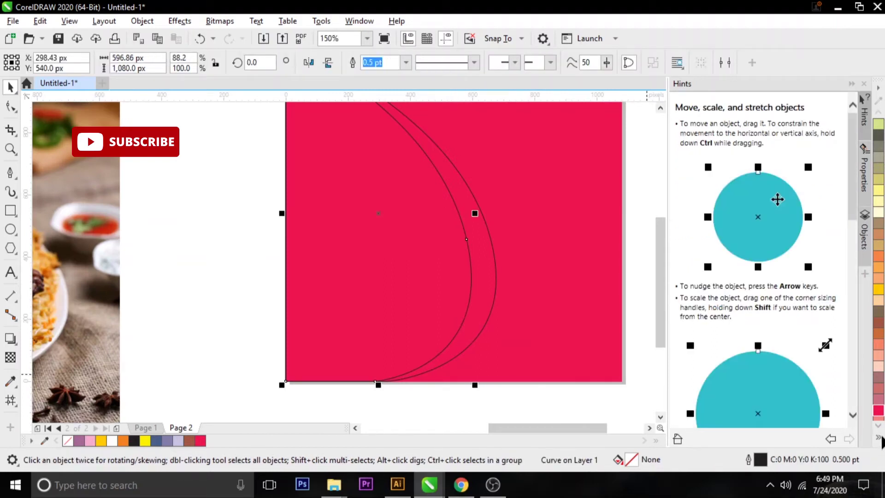
click(879, 439)
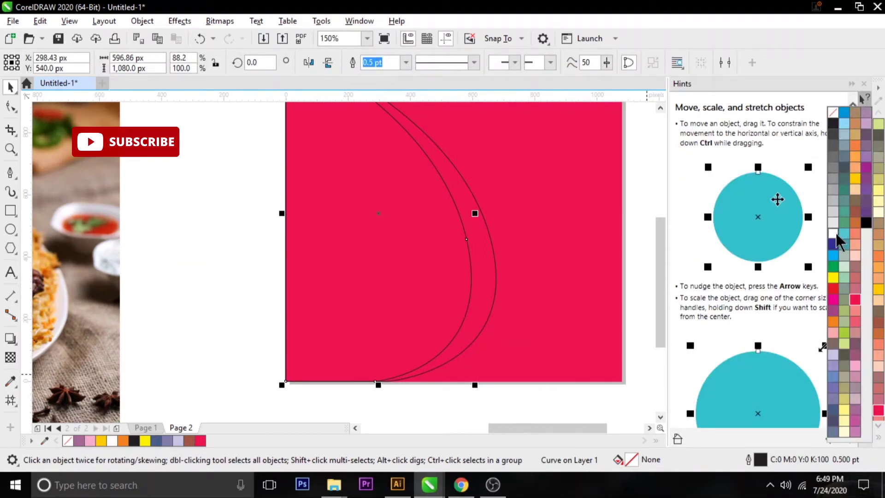
click(835, 235)
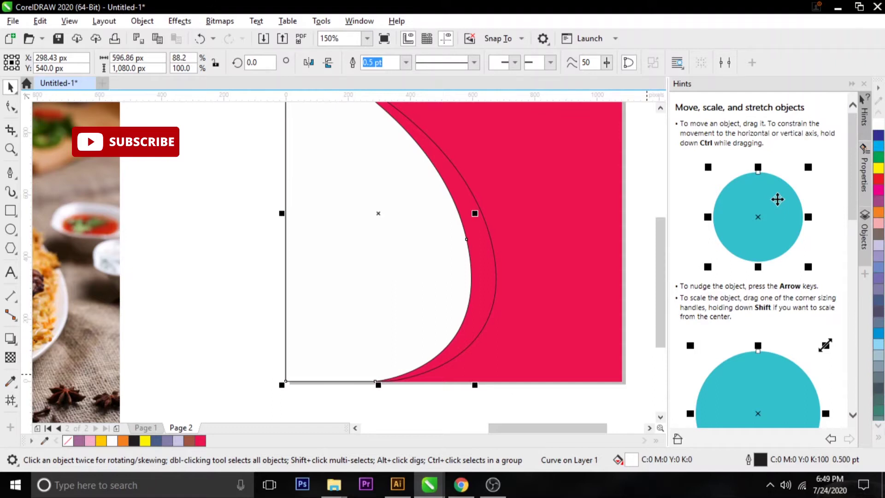
click(879, 439)
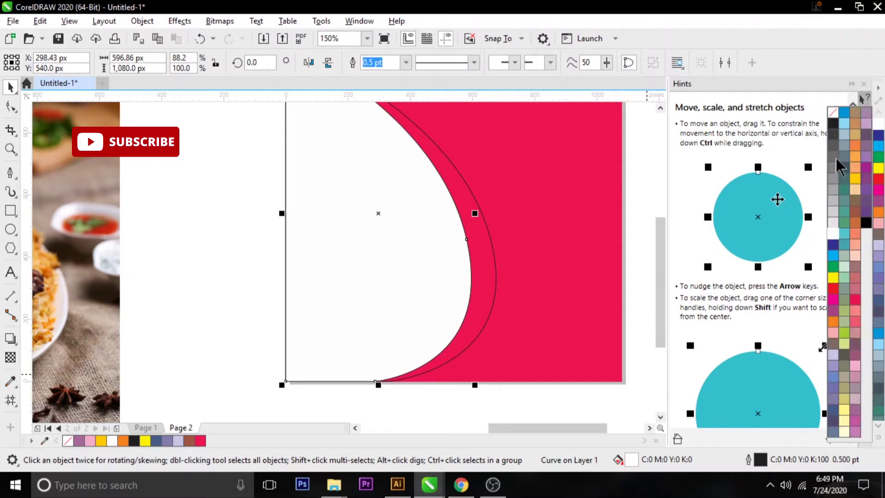
click(836, 121)
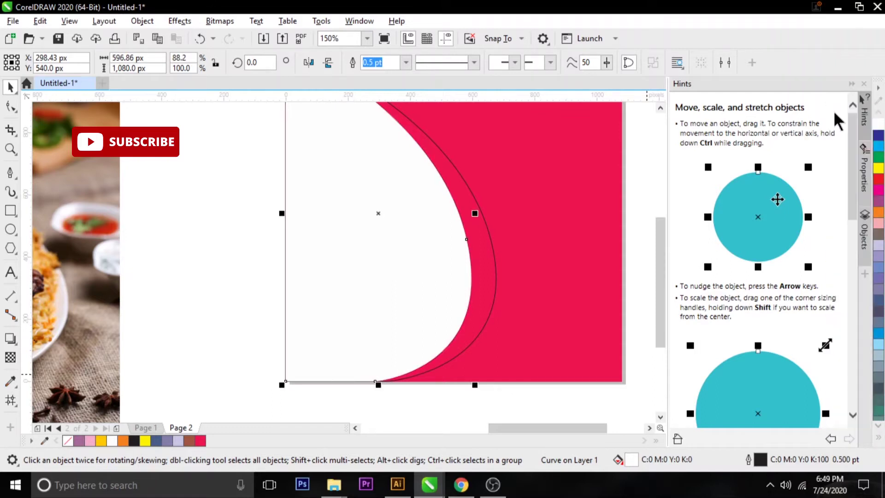
click(485, 321)
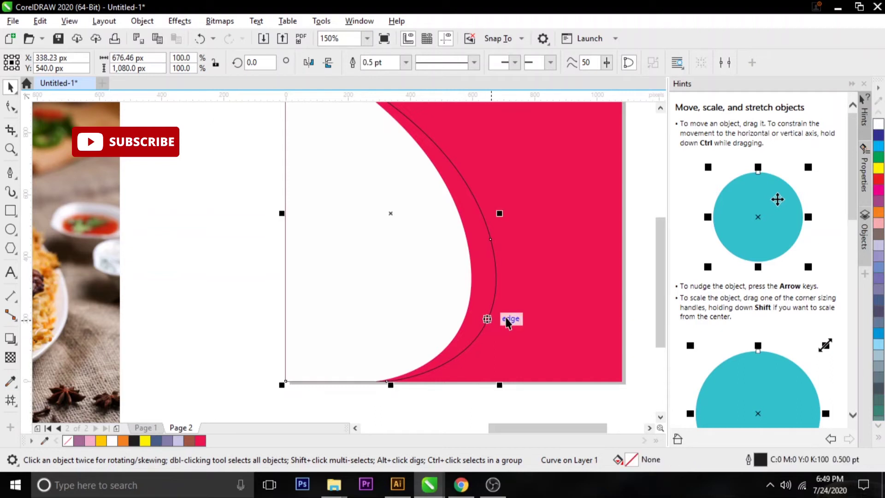
Give the outer curve a white outline 1.5 pt wide
right_click(880, 128)
click(406, 62)
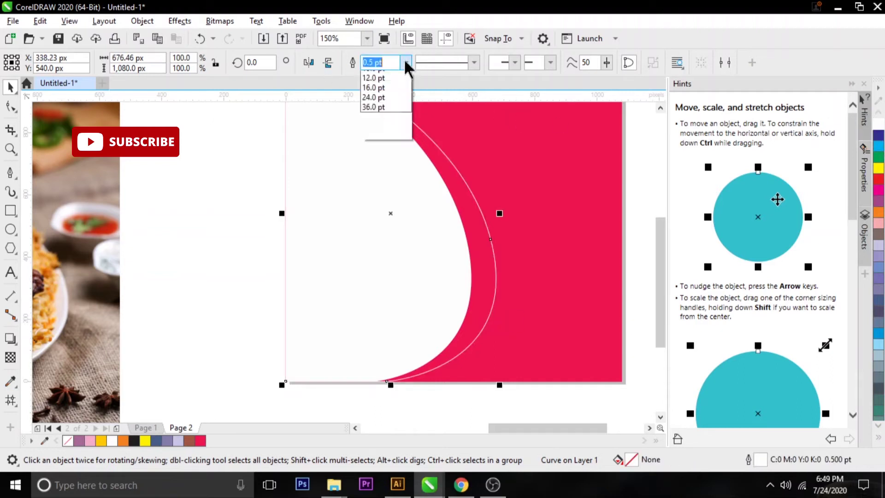
click(383, 124)
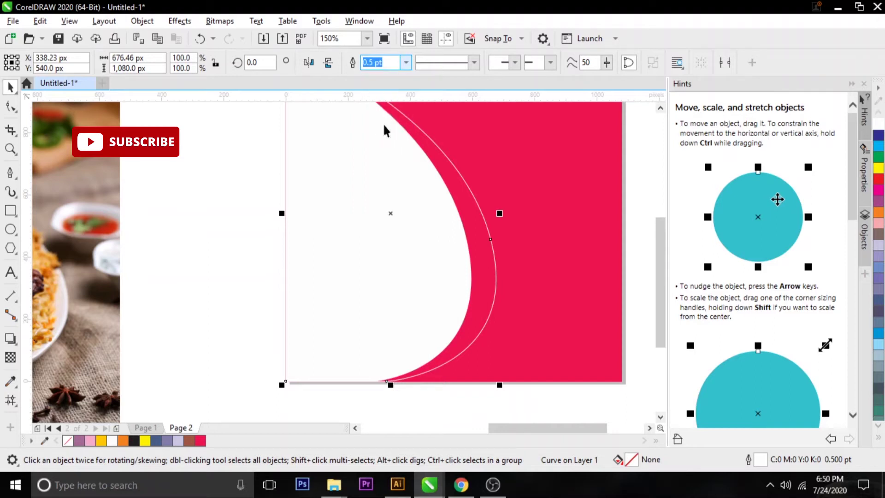
text(1.5)
scroll(415, 143, down, 1)
scroll(445, 151, down, 1)
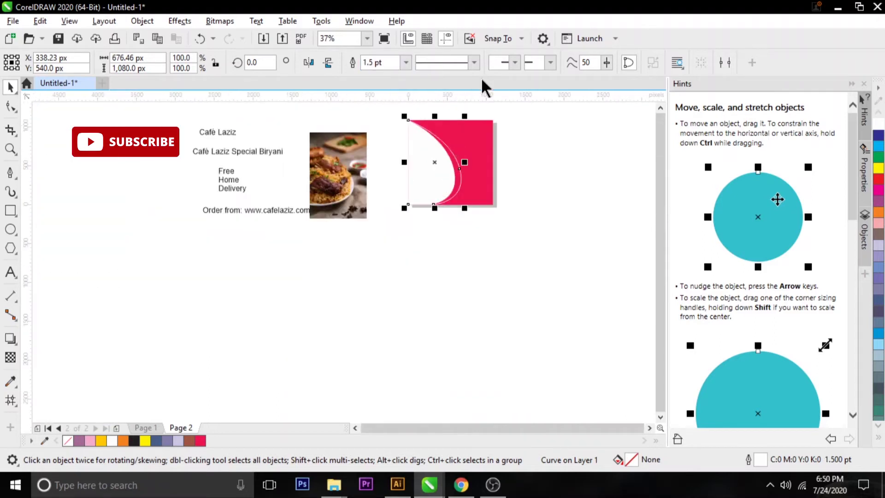
scroll(516, 129, up, 1)
scroll(556, 134, up, 1)
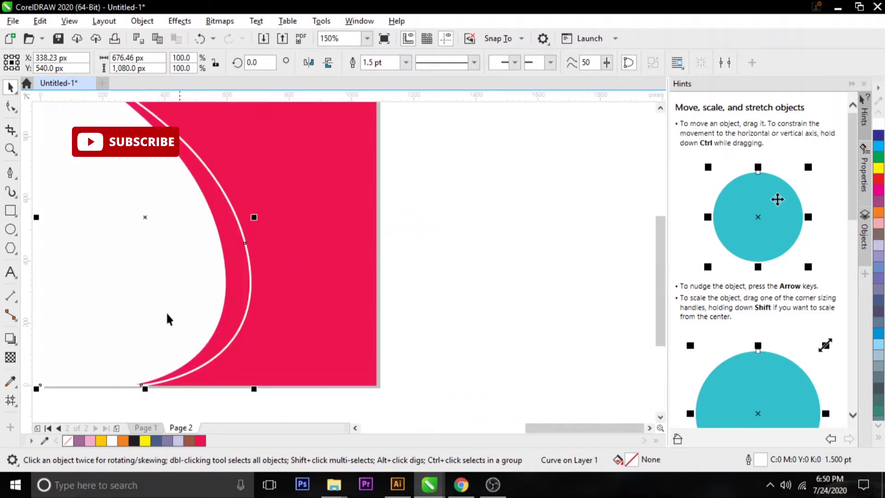
Delete the outer curve's bottom-left corner node with the Shape tool
click(11, 106)
scroll(49, 238, down, 1)
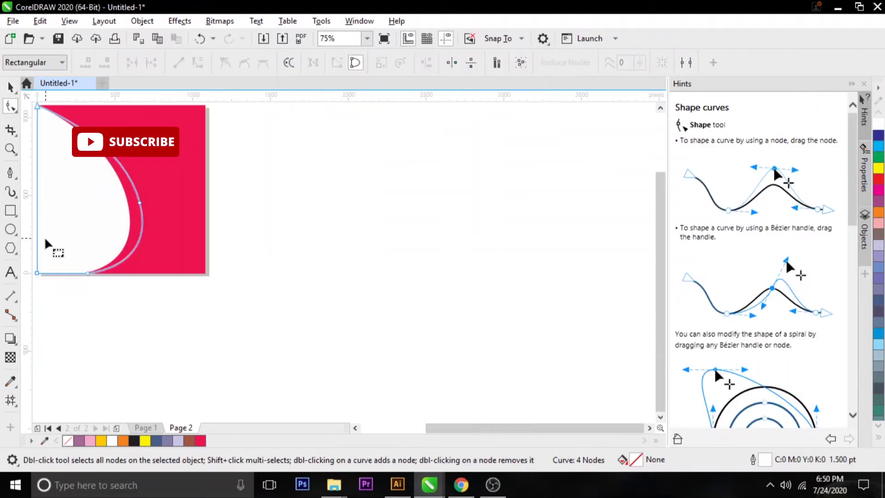
drag(37, 275, 27, 275)
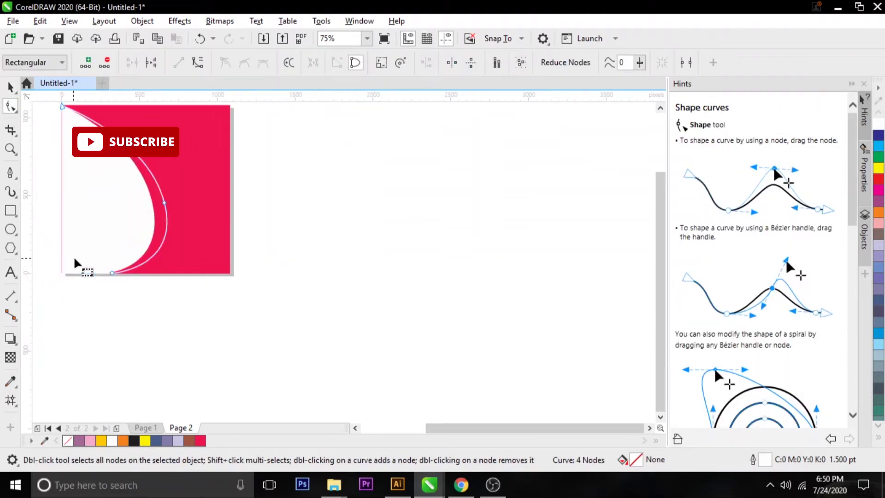
key(Delete)
scroll(69, 192, down, 1)
scroll(76, 187, up, 2)
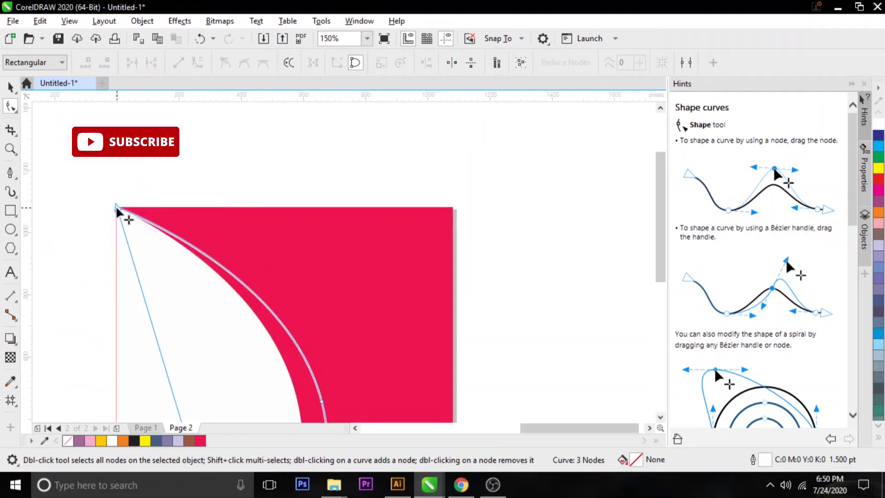
Break the curve apart at its top-left node and its bottom node
click(118, 211)
click(152, 62)
scroll(162, 283, down, 2)
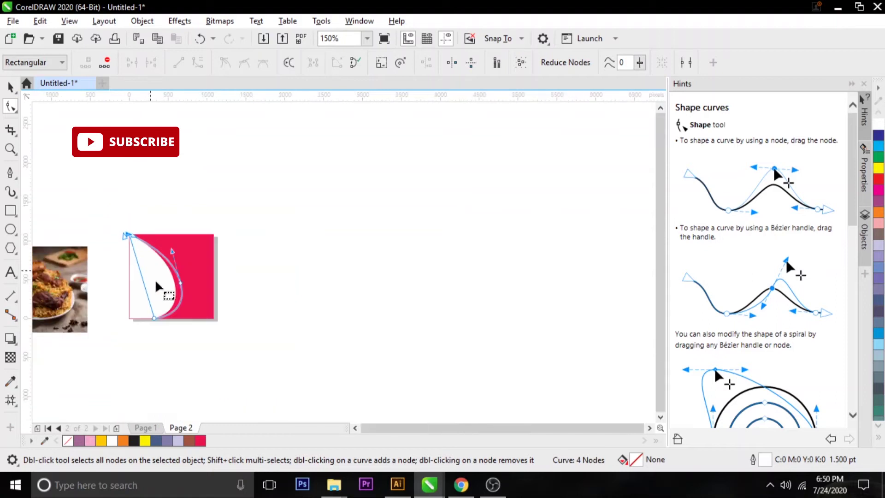
scroll(158, 345, up, 1)
scroll(152, 272, up, 1)
click(147, 262)
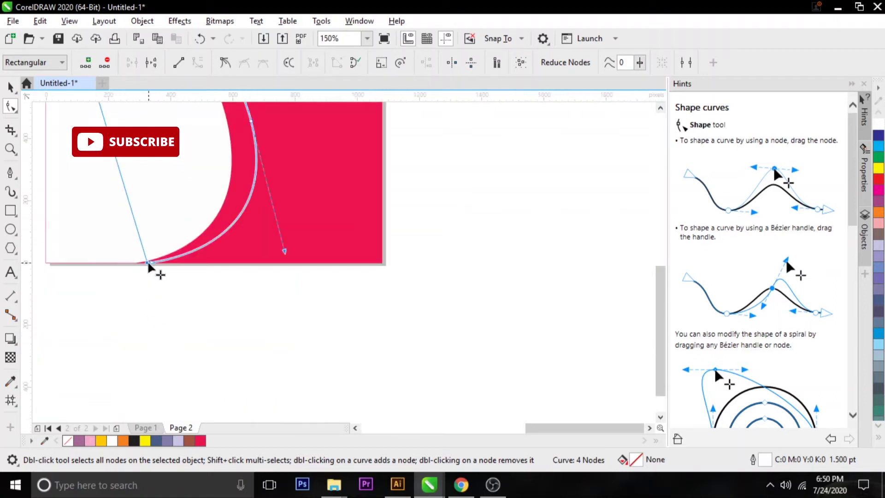
click(150, 62)
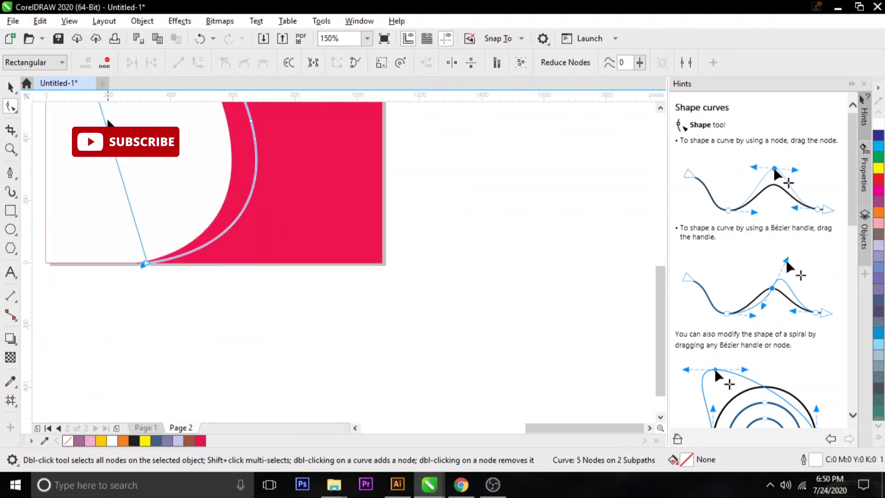
scroll(69, 107, down, 1)
scroll(131, 193, up, 3)
scroll(134, 184, up, 2)
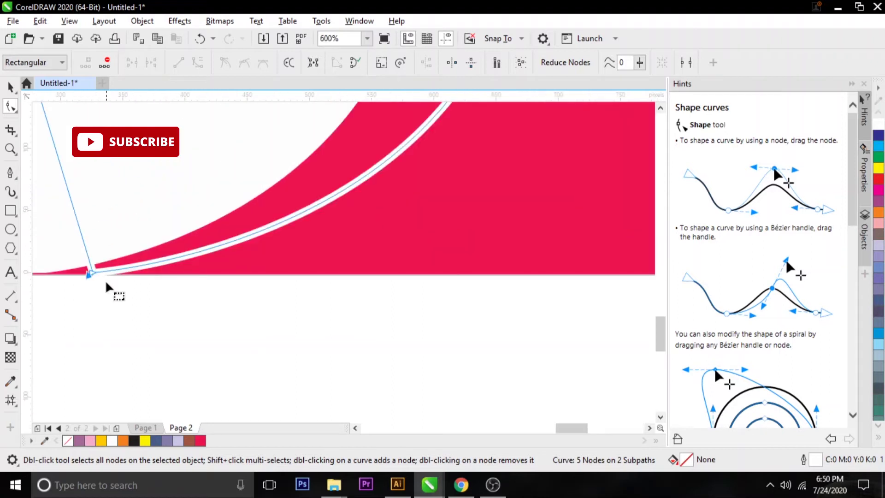
Pull away and remove the leftover straight piece, keeping only the white arc
click(88, 257)
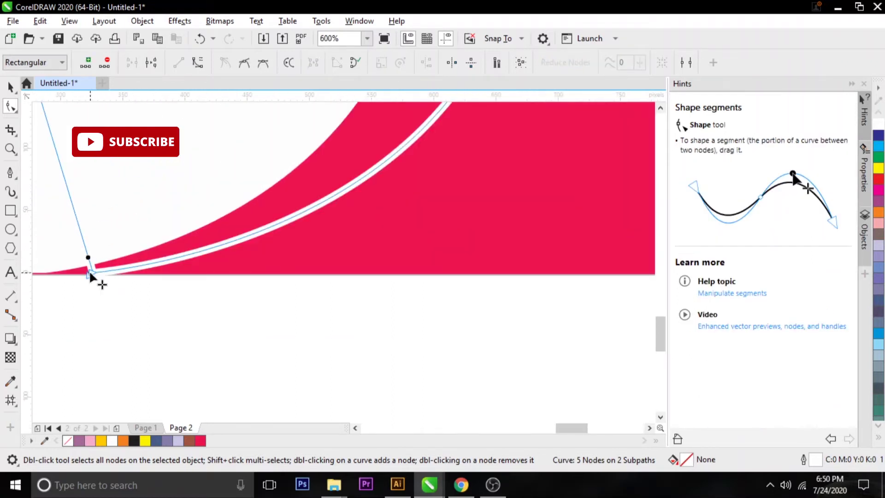
drag(92, 274, 67, 295)
key(ctrl+z)
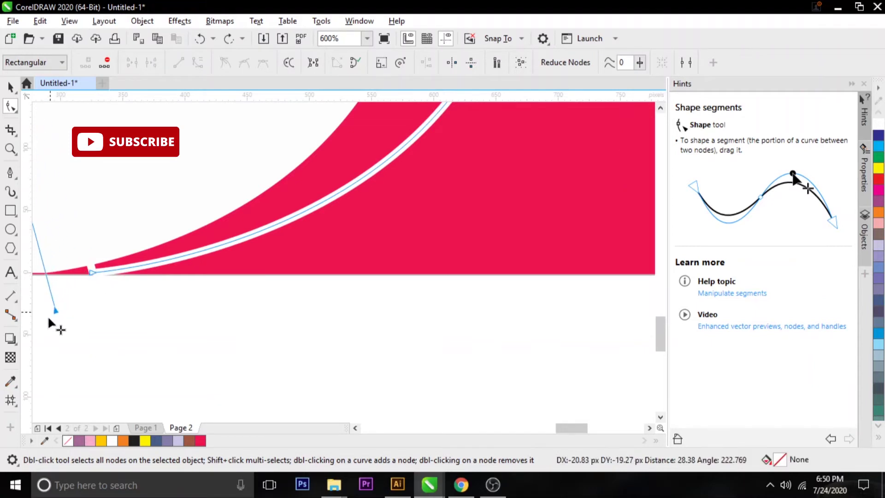
drag(88, 275, 56, 320)
scroll(58, 321, down, 3)
click(74, 321)
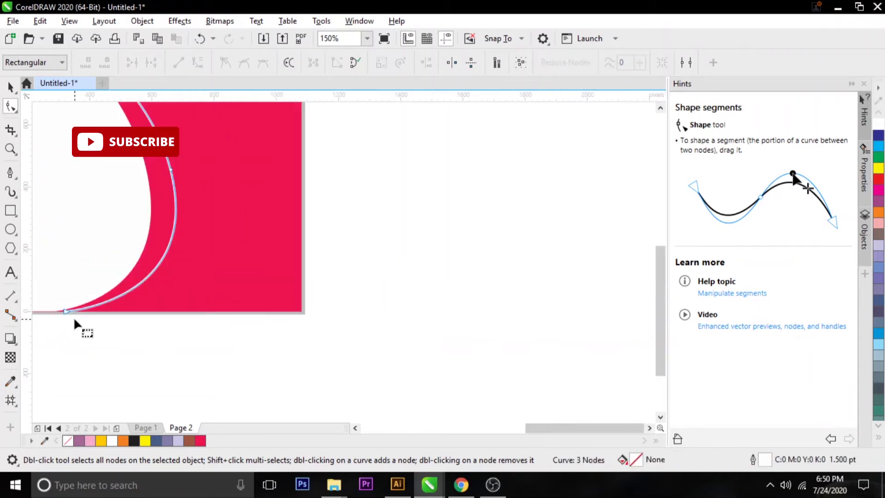
scroll(73, 305, down, 3)
scroll(67, 272, up, 1)
scroll(93, 359, up, 1)
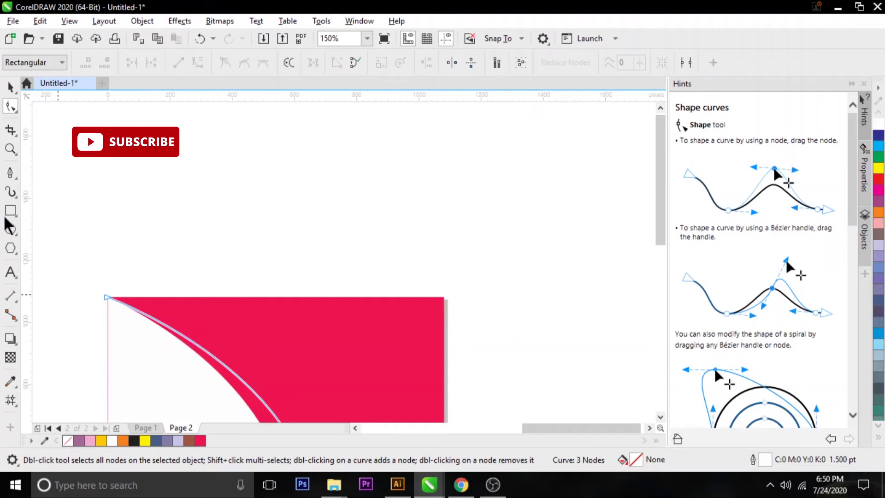
click(10, 87)
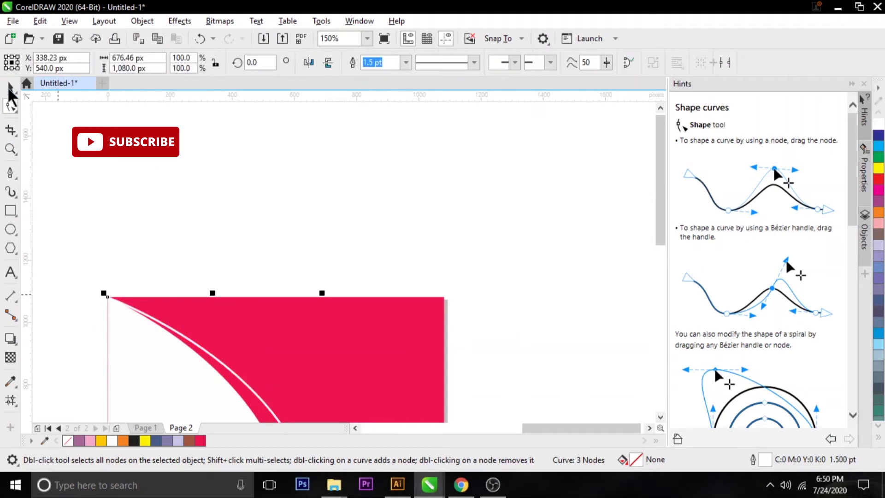
Apply a dashed line style to the white arc
click(474, 62)
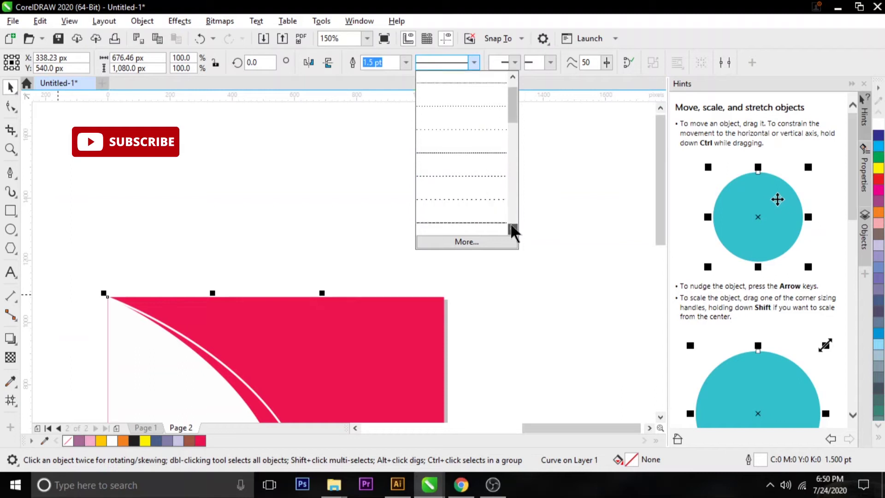
scroll(511, 225, down, 2)
click(488, 223)
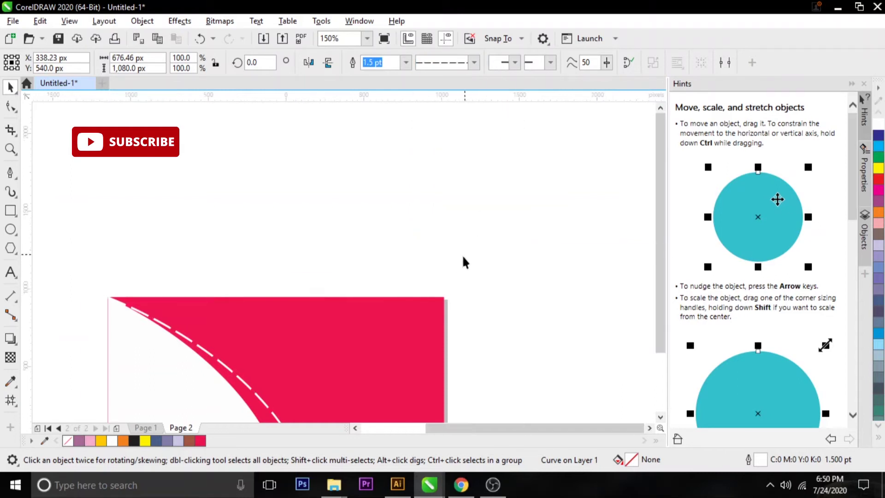
Move the food photo beside the crimson square and bring up its context menu
scroll(461, 295, down, 1)
scroll(462, 346, down, 2)
scroll(456, 365, up, 2)
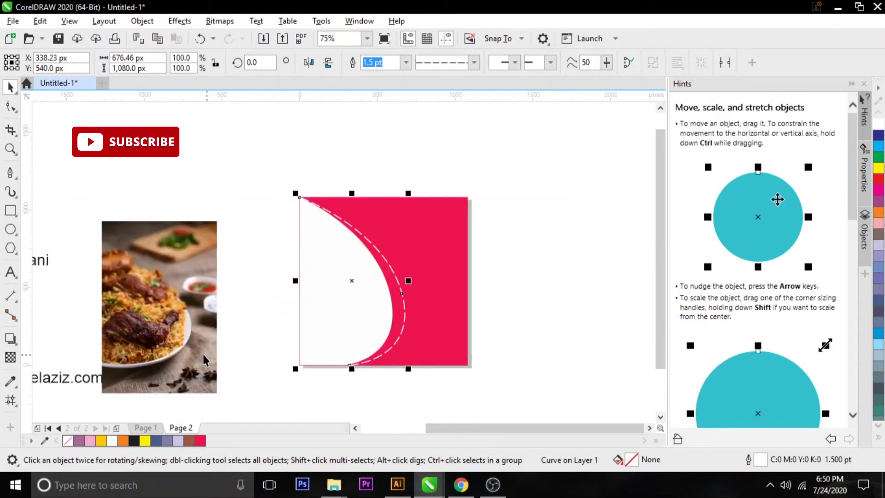
drag(205, 349, 268, 324)
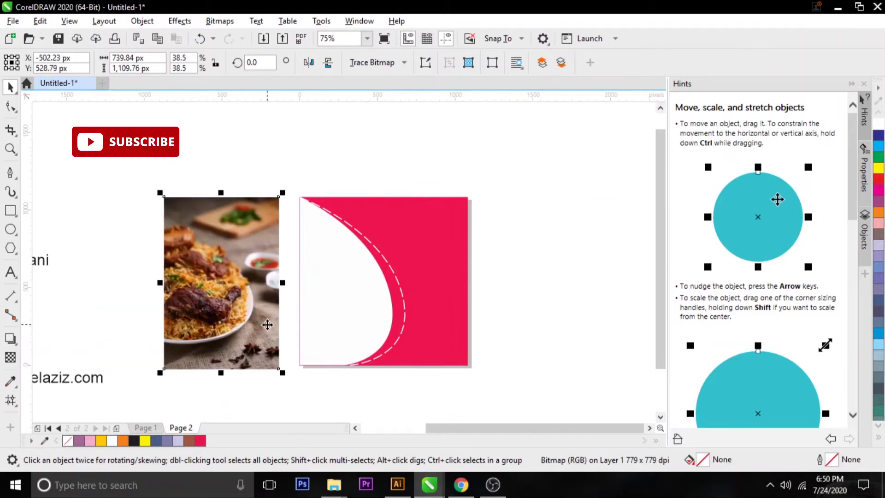
right_click(258, 316)
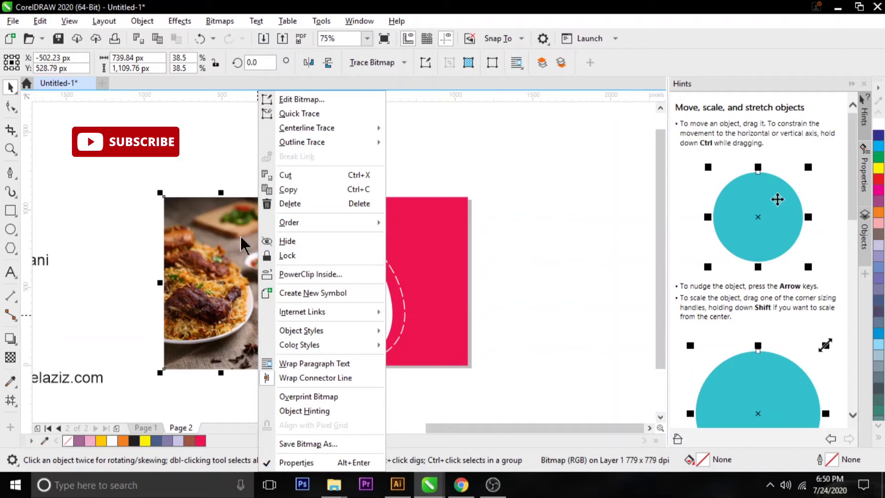
Nudge the biryani photo slightly left and PowerClip it inside the white curved shape
click(205, 263)
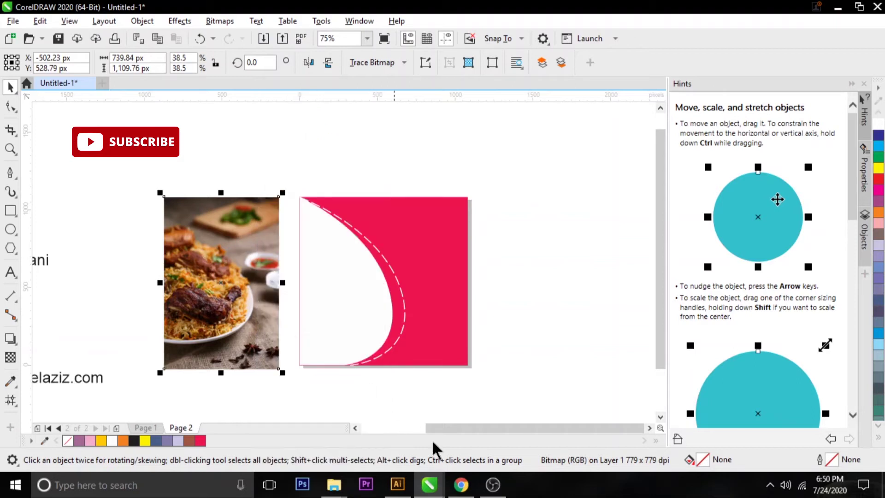
click(493, 484)
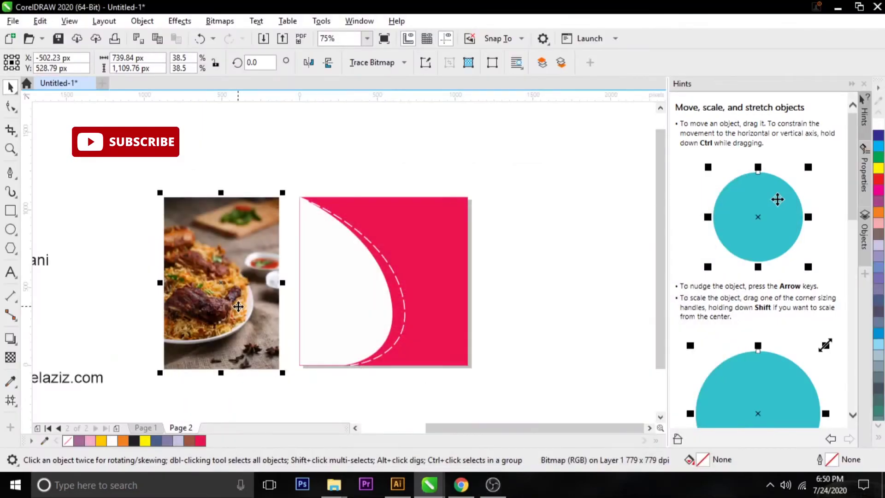
drag(238, 307, 228, 303)
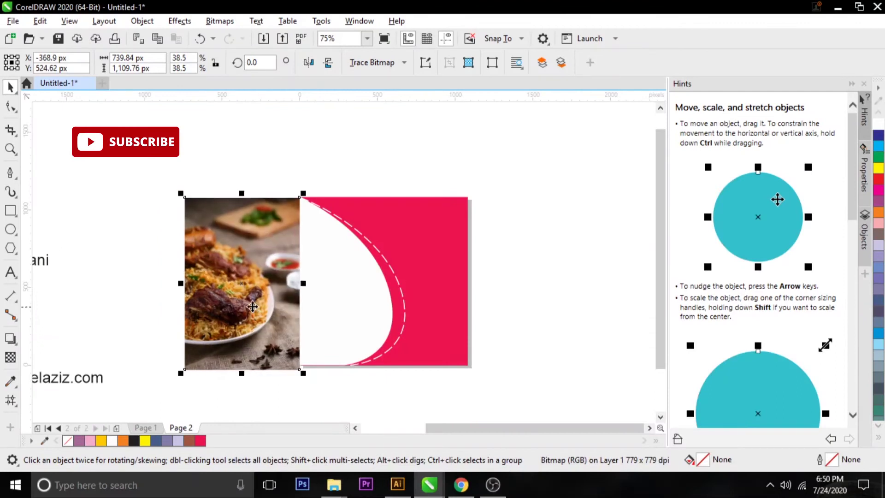
click(142, 21)
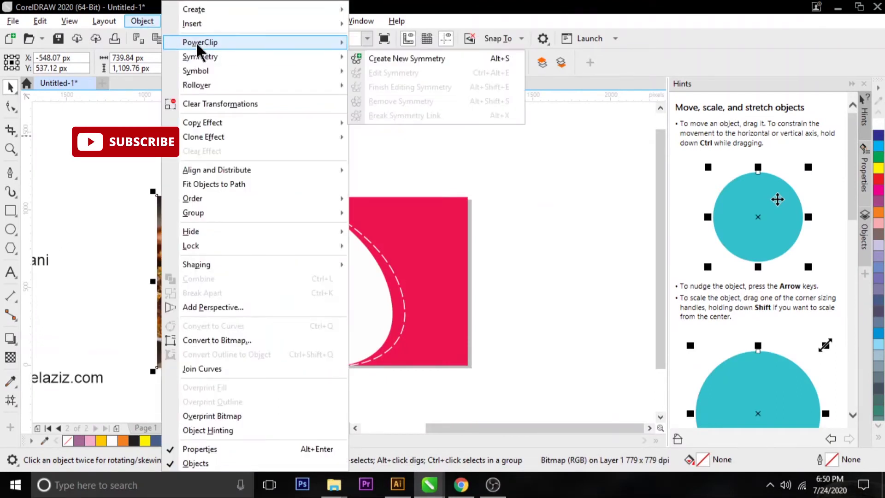
click(399, 42)
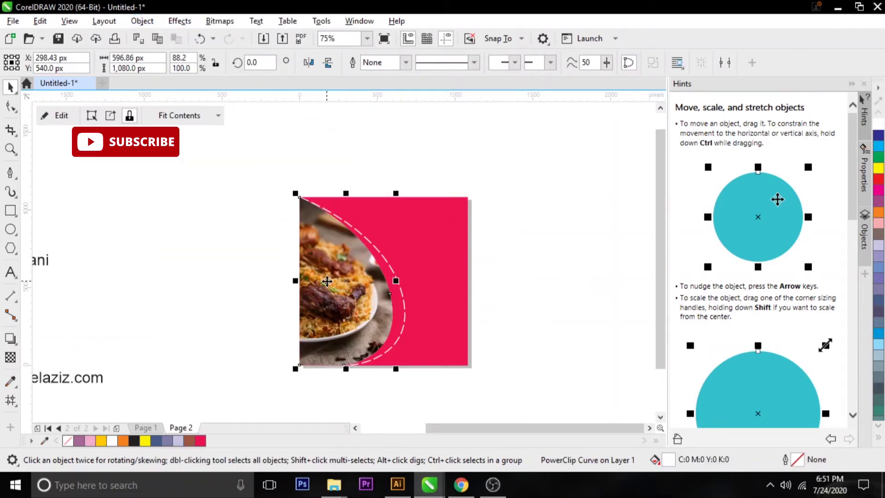
Edit the PowerClip contents, rescaling the biryani photo to fill the curved frame, then finish
click(67, 117)
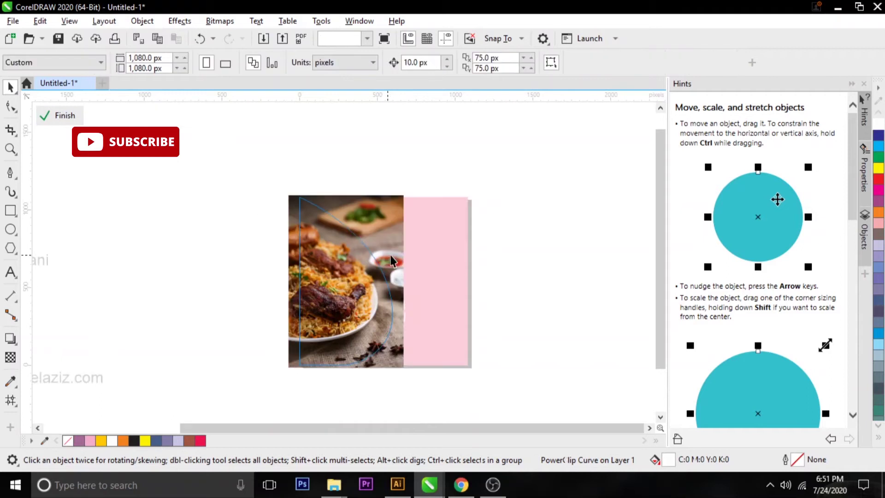
drag(377, 215, 384, 219)
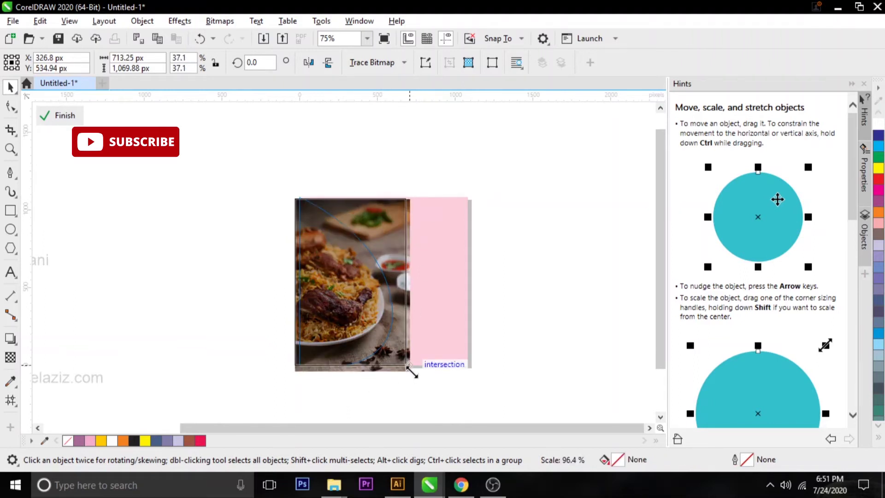
drag(412, 372, 407, 367)
click(430, 404)
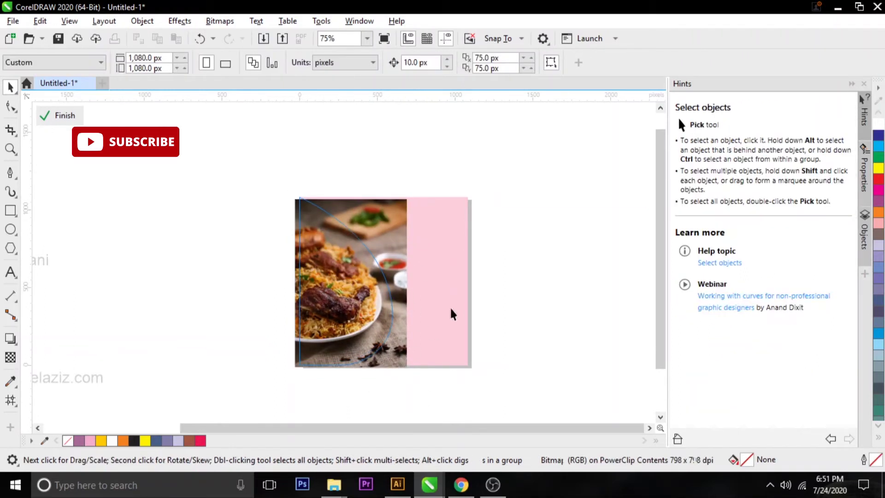
click(352, 206)
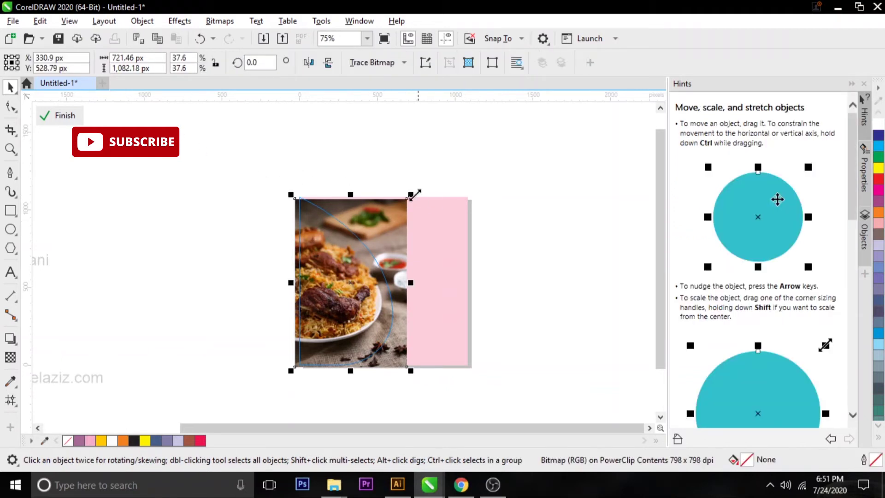
drag(412, 195, 418, 189)
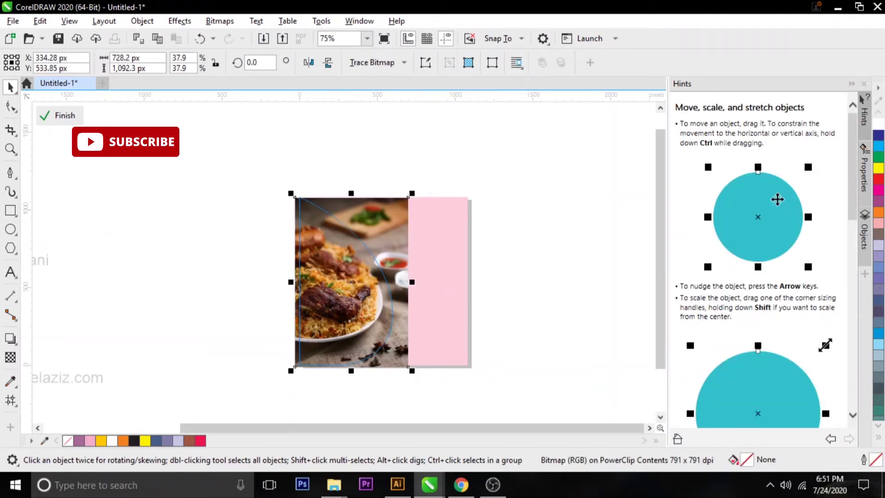
click(62, 116)
click(502, 285)
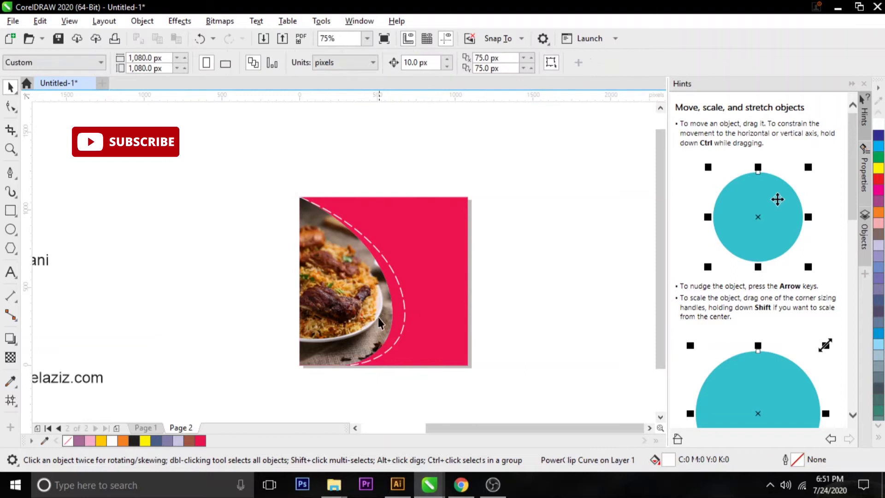
Move the four lines from Café Laziz to the order web address beside the crimson square
scroll(308, 317, down, 2)
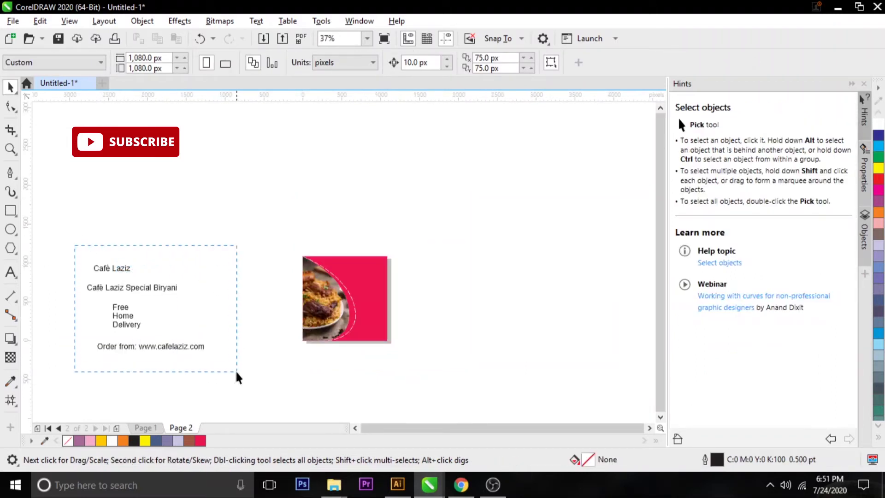
drag(136, 342, 235, 375)
drag(195, 350, 491, 339)
scroll(461, 319, up, 2)
click(267, 302)
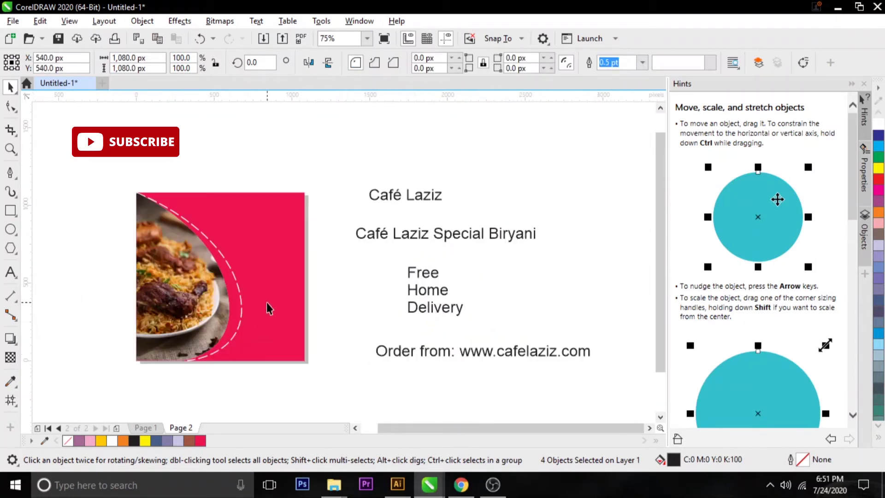
click(10, 401)
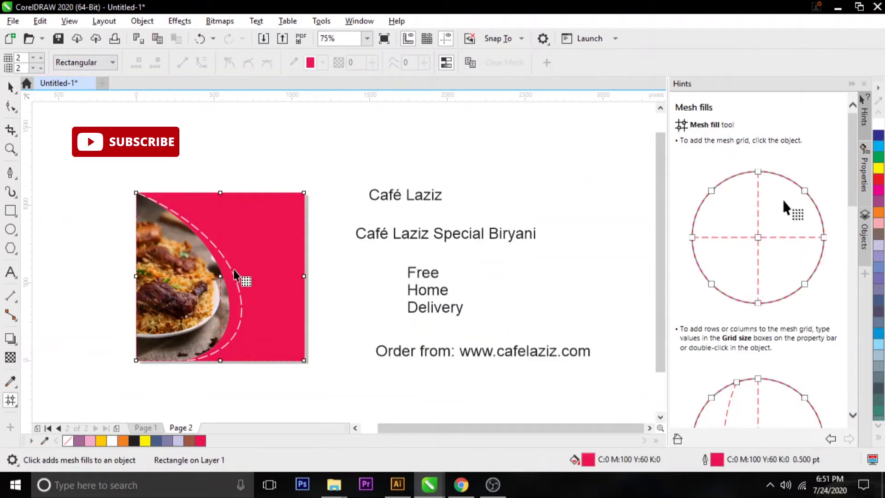
Shift the centre mesh node right, trying and undoing a light pink tint
drag(221, 277, 240, 276)
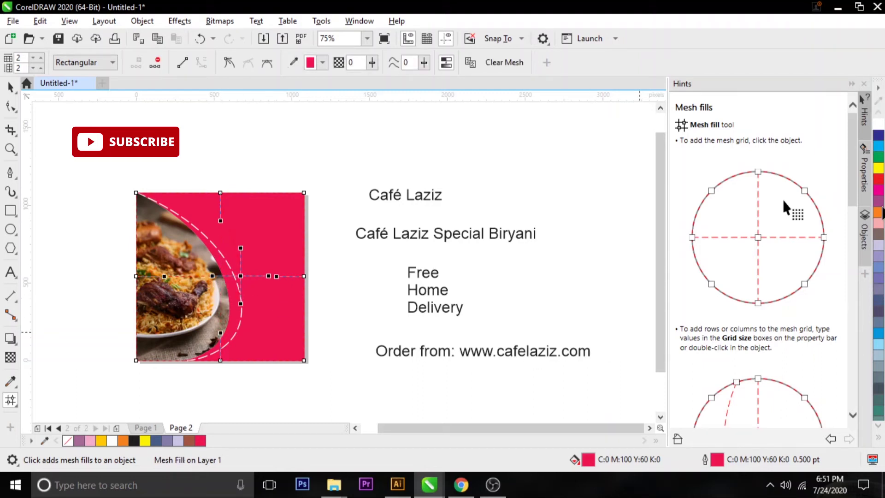
click(879, 437)
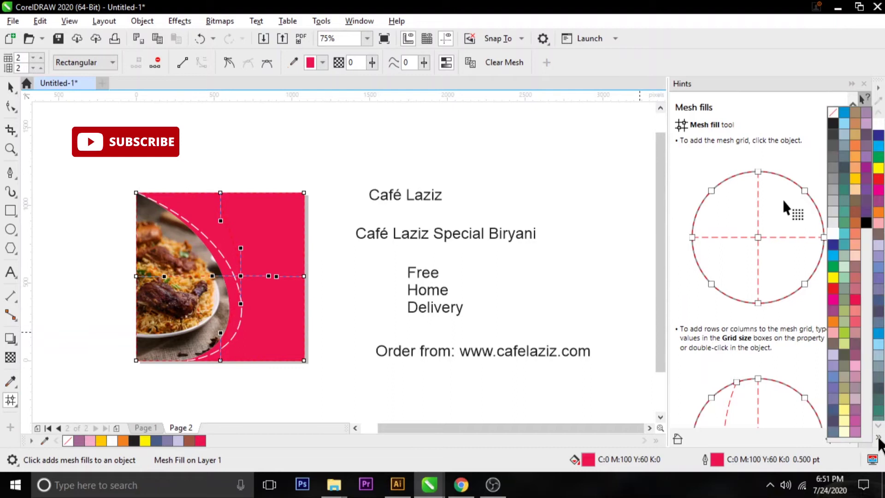
click(857, 255)
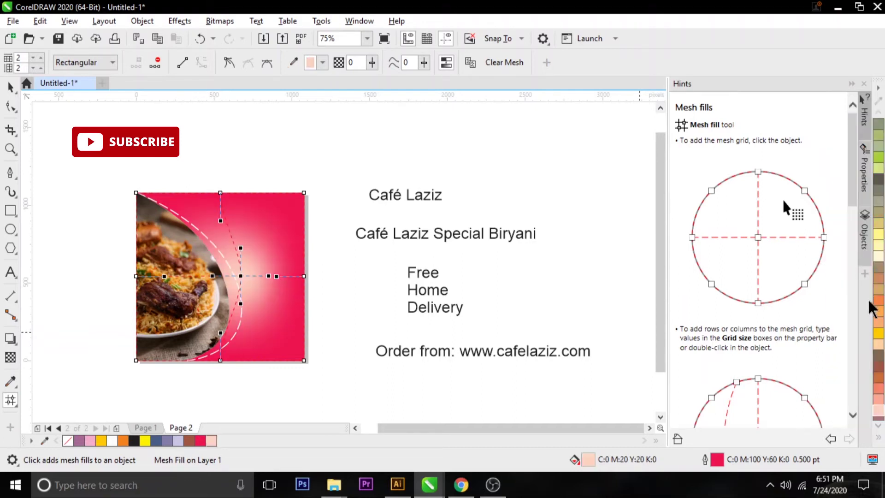
key(ctrl+z)
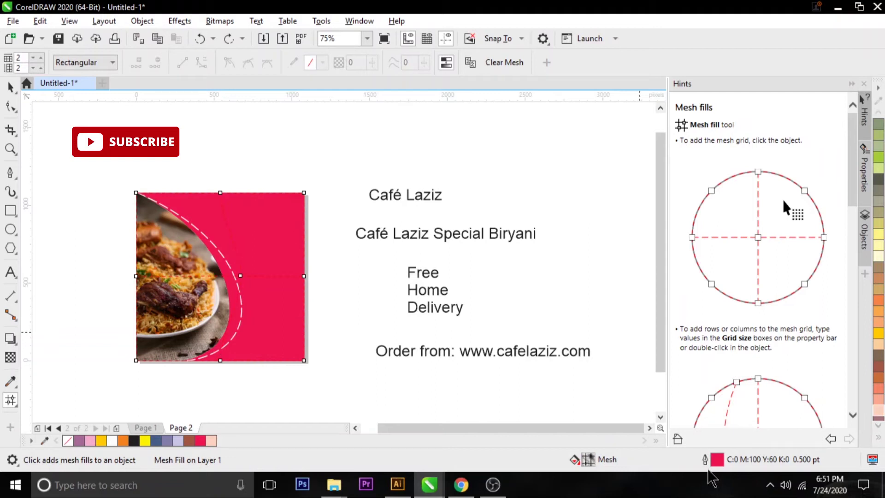
Select a mesh node near the curve and open its fill colour editor
double_click(717, 460)
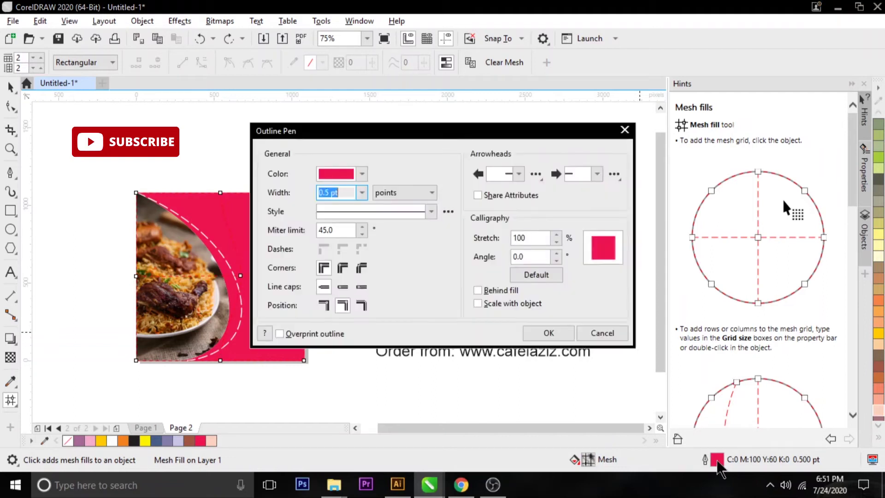
click(348, 175)
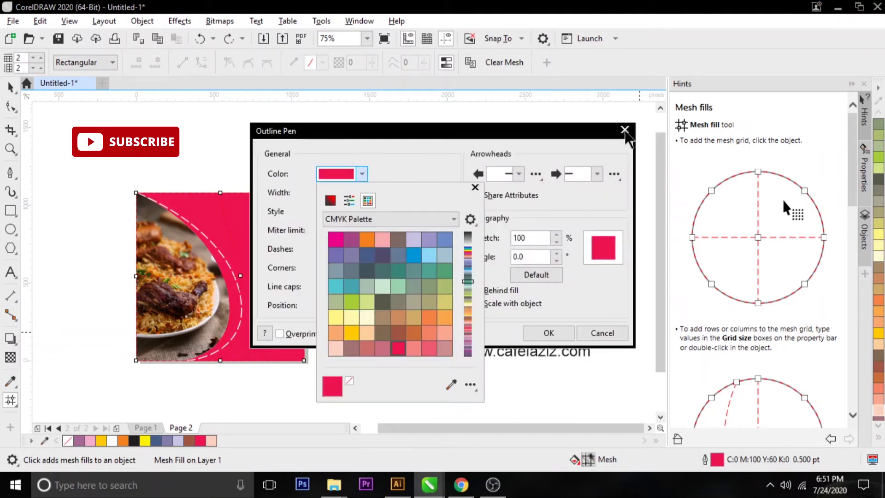
click(626, 132)
click(625, 132)
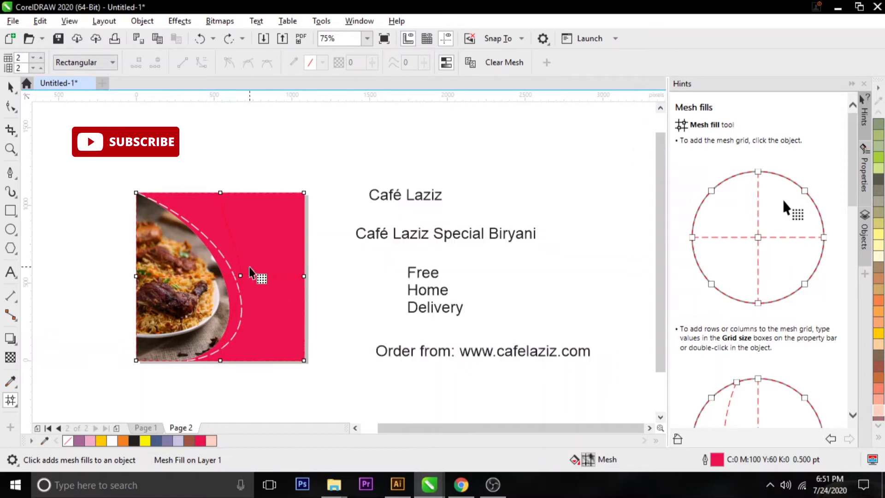
click(241, 277)
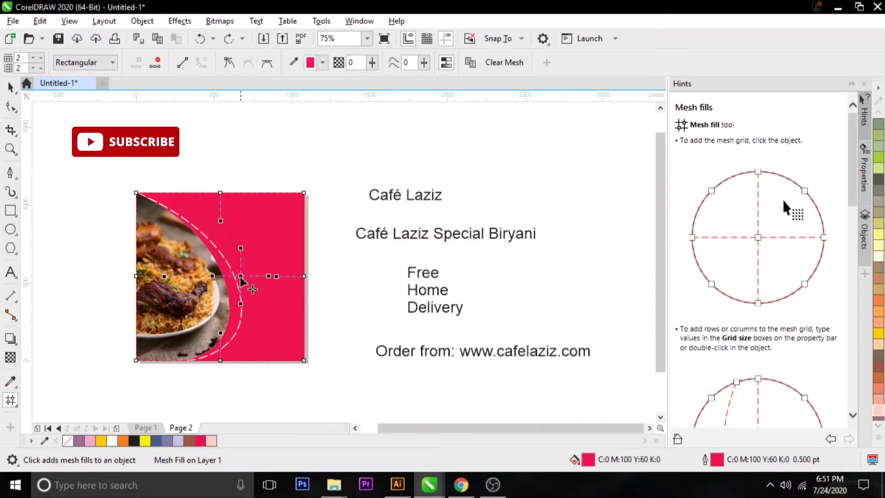
double_click(588, 460)
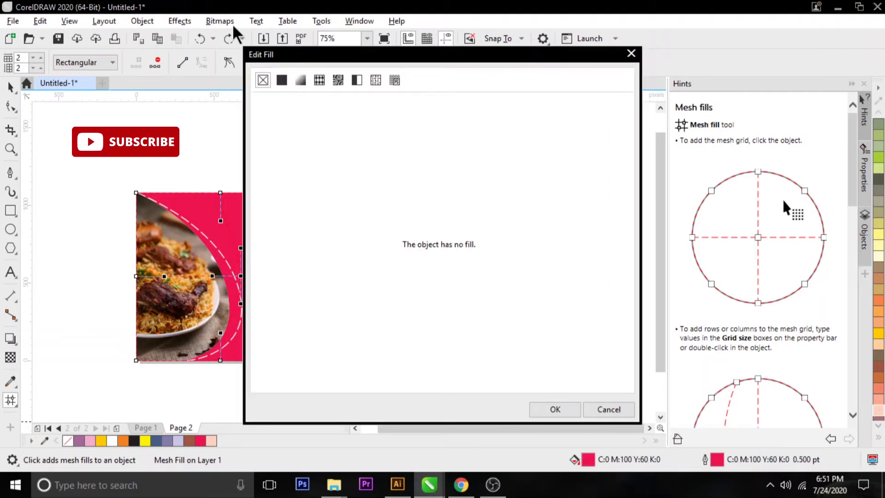
Apply a uniform fill that is a lightened version of the panel's sampled pink
click(281, 80)
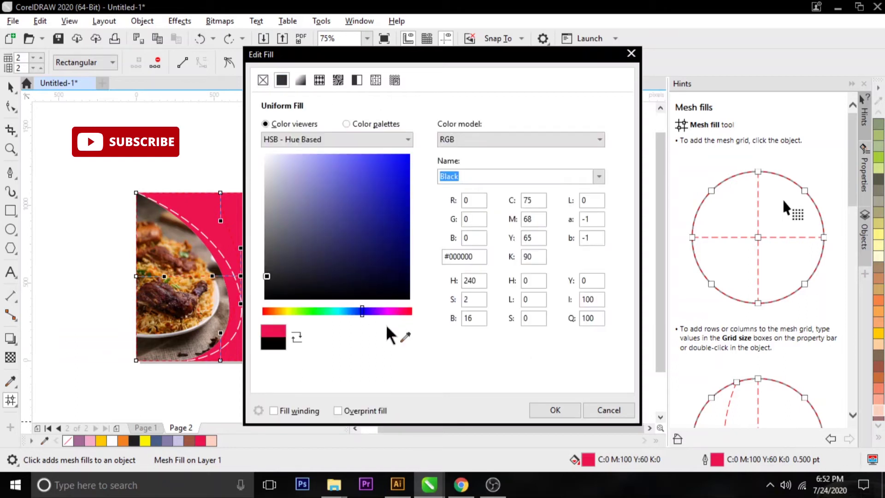
drag(391, 312, 400, 312)
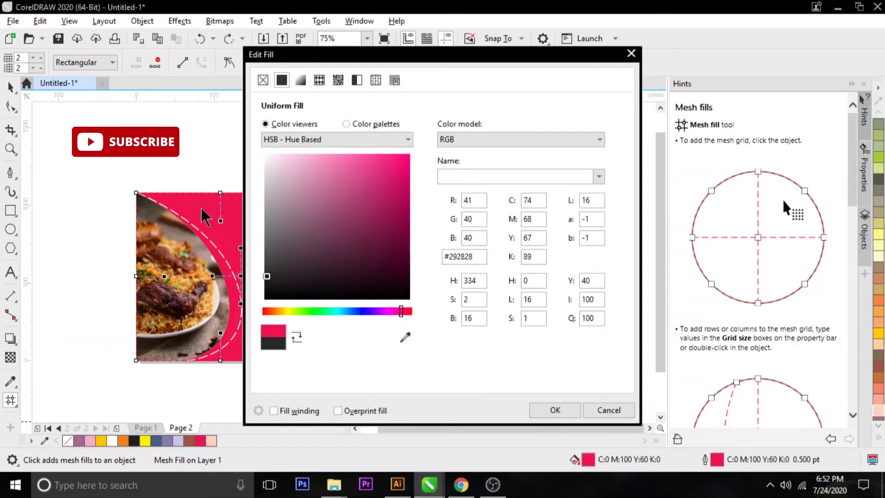
click(405, 337)
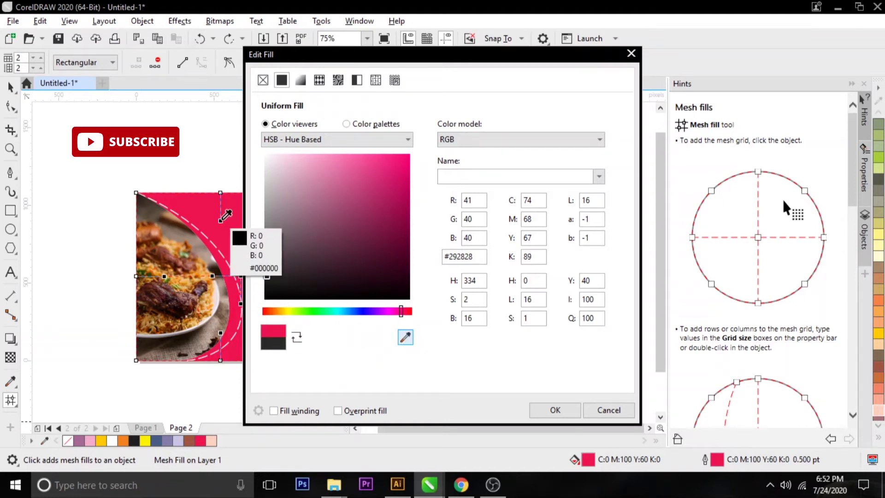
click(235, 231)
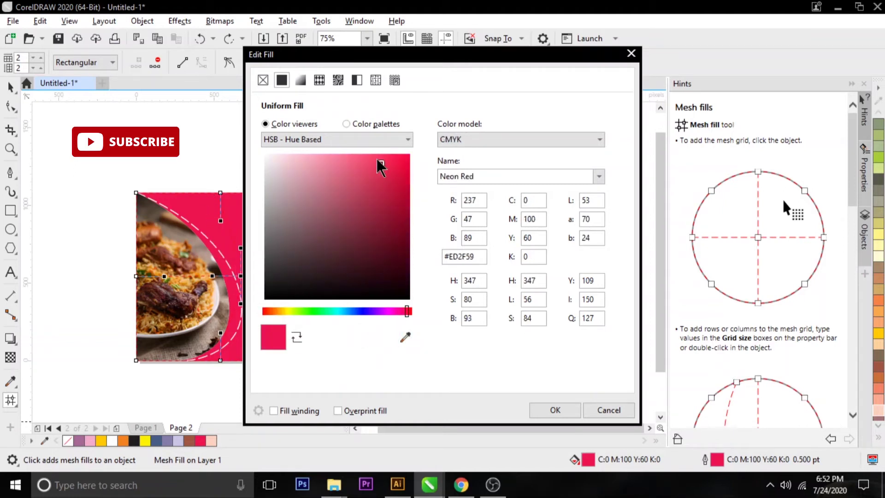
mouse_move(381, 165)
mouse_down()
mouse_move(347, 157)
mouse_move(342, 169)
mouse_up()
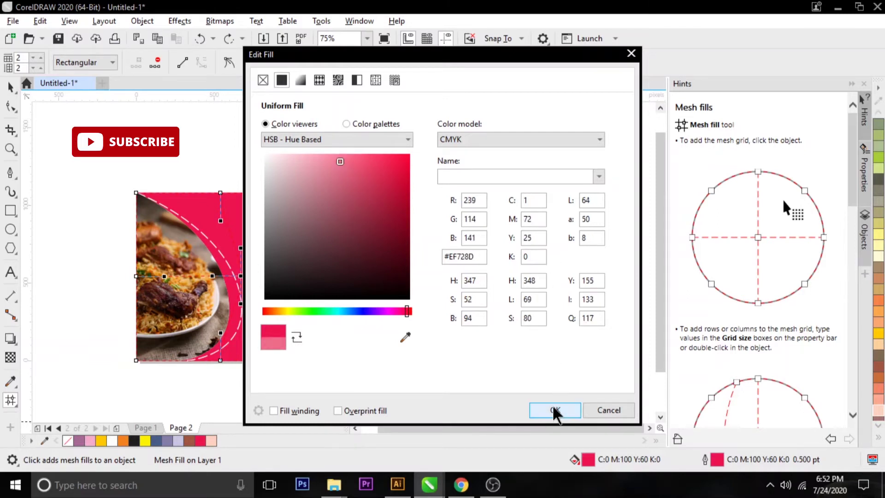
click(555, 410)
Give the mesh's centre node a lighter pink (C1 M72 Y25 K0) from the palette
scroll(240, 315, up, 1)
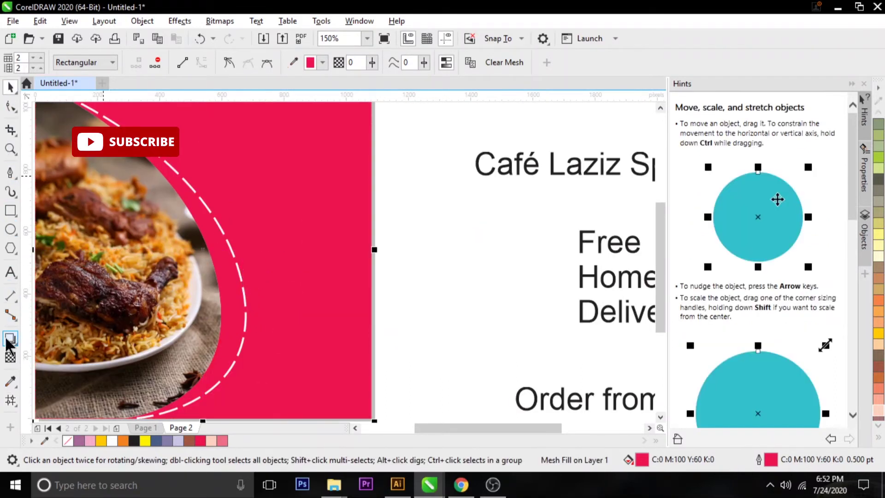
click(243, 249)
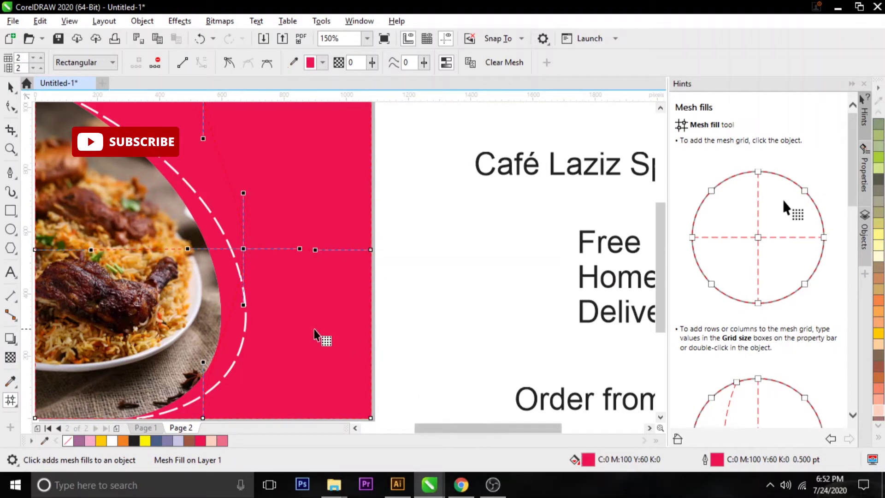
click(222, 441)
scroll(273, 421, down, 1)
click(11, 87)
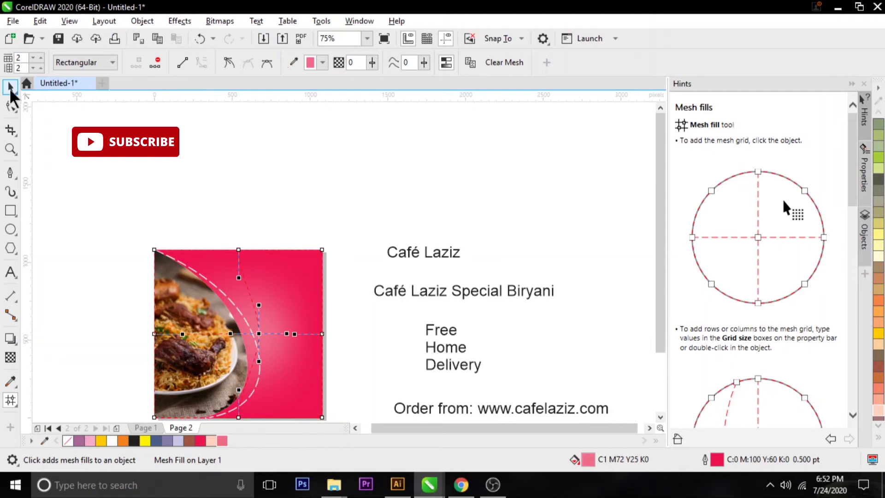
Move the Café Laziz title onto the pink panel, set it in Camélia, and enlarge it
scroll(372, 312, up, 1)
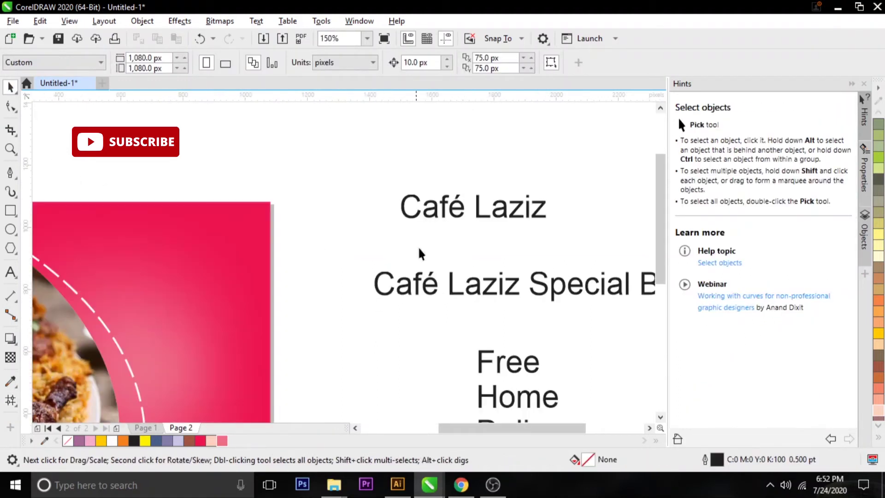
mouse_move(429, 206)
mouse_down()
mouse_move(119, 249)
mouse_move(126, 239)
mouse_up()
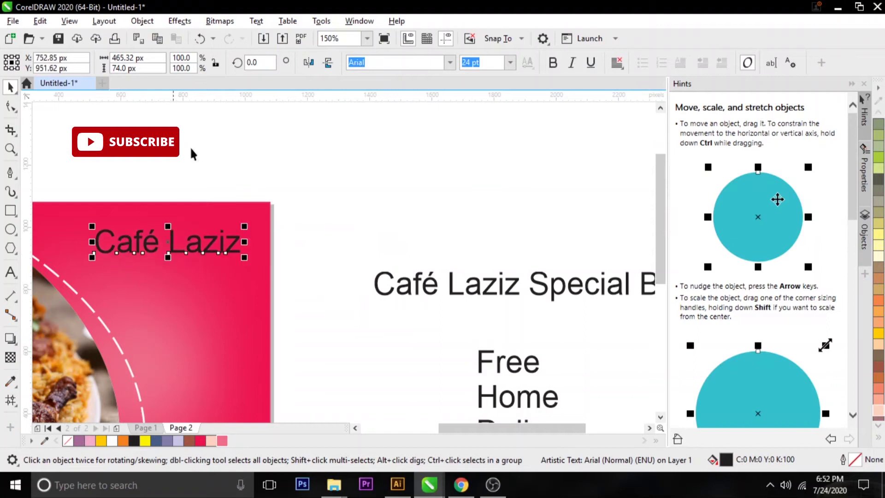
click(454, 62)
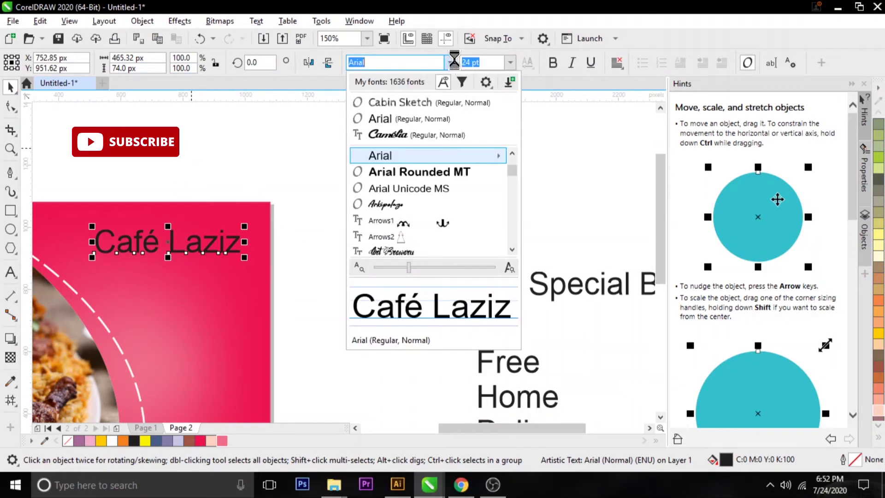
click(425, 136)
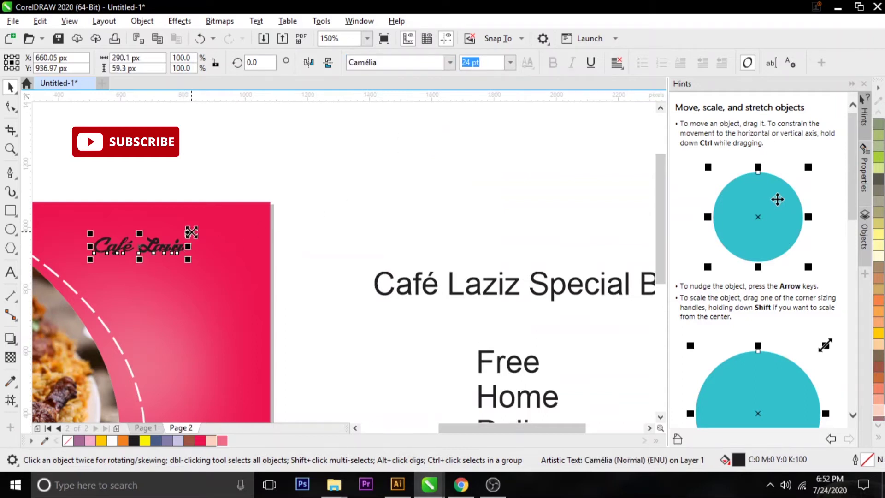
drag(191, 233, 239, 210)
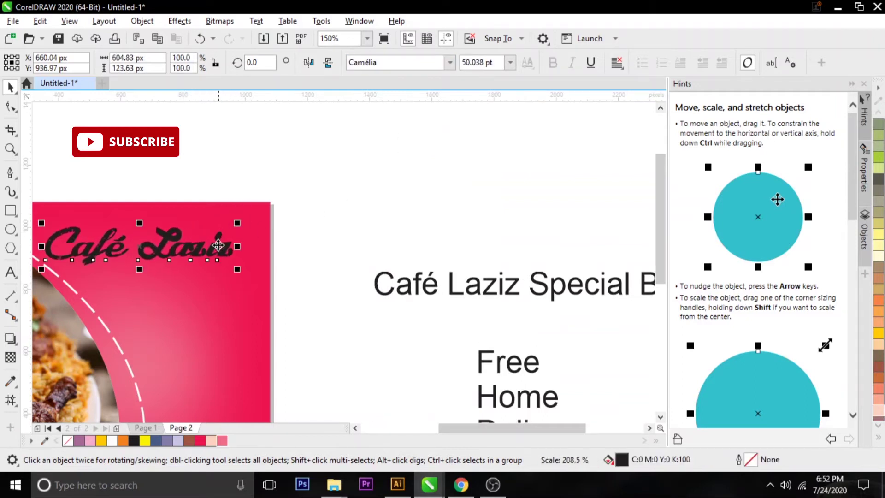
drag(218, 246, 241, 242)
Set the title to 48 pt and bring the subtitle onto the card
scroll(241, 242, down, 3)
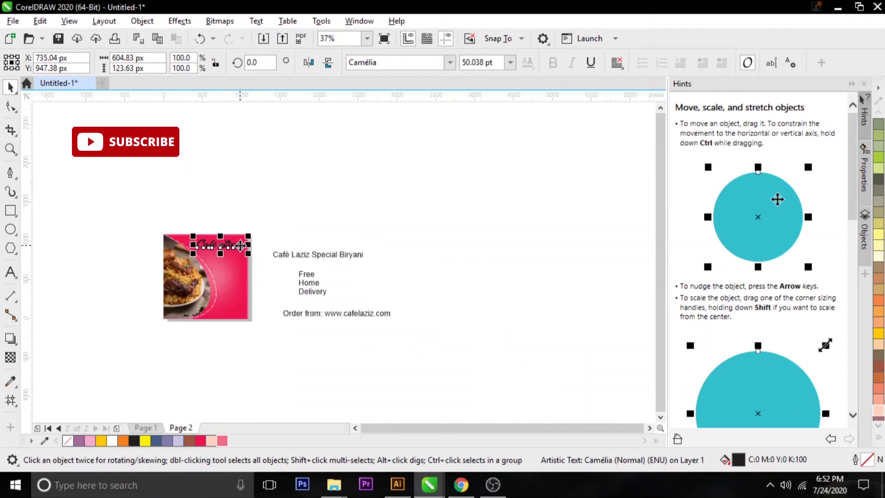
scroll(226, 272, up, 2)
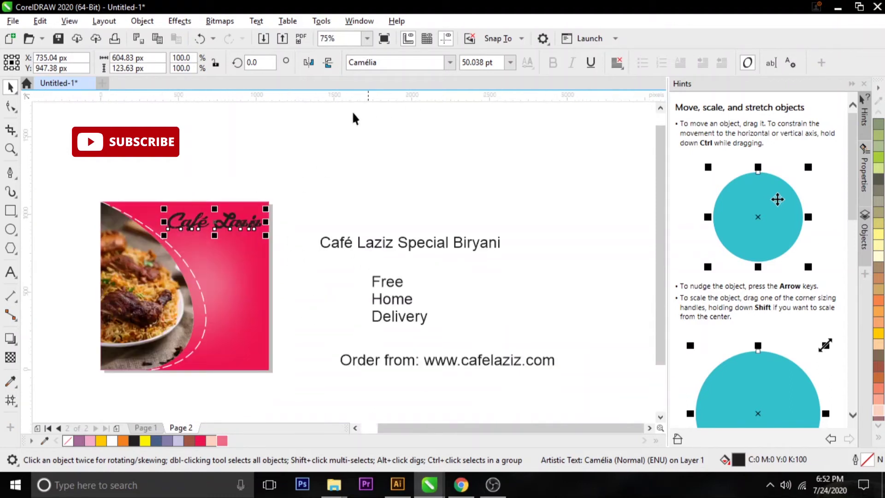
click(509, 62)
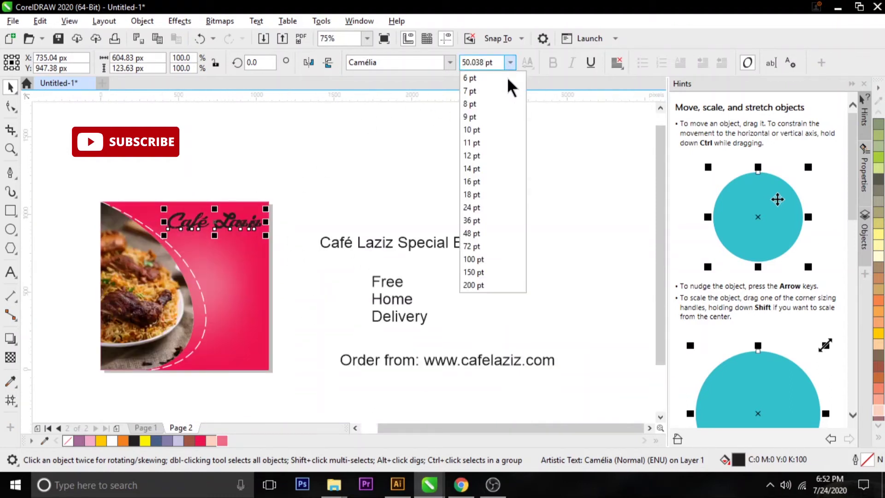
click(487, 233)
click(431, 174)
mouse_move(389, 243)
mouse_down()
mouse_move(236, 238)
mouse_move(247, 239)
mouse_up()
Shrink the subtitle to 12 pt and place it under the title
scroll(244, 239, up, 2)
scroll(242, 237, up, 2)
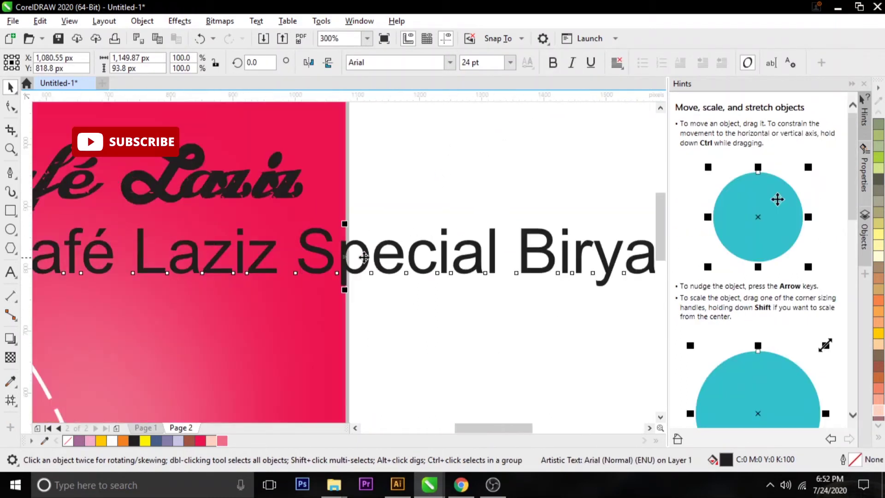
scroll(408, 249, down, 2)
drag(529, 233, 525, 245)
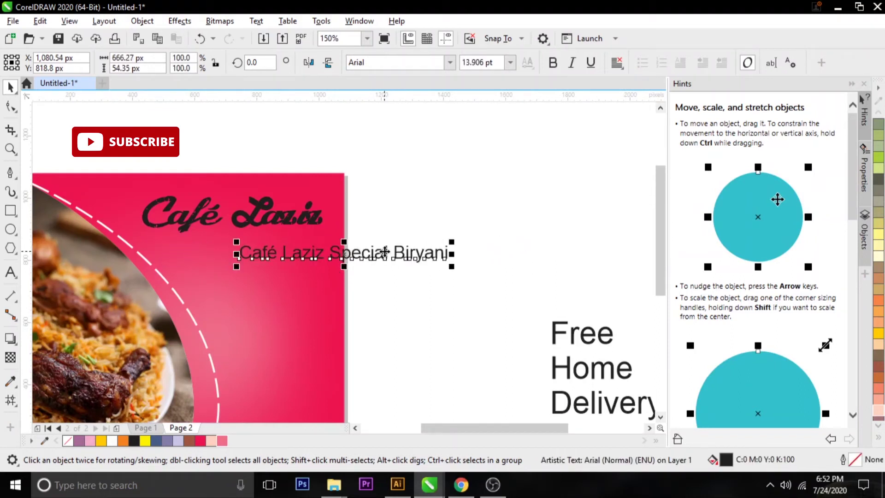
click(510, 63)
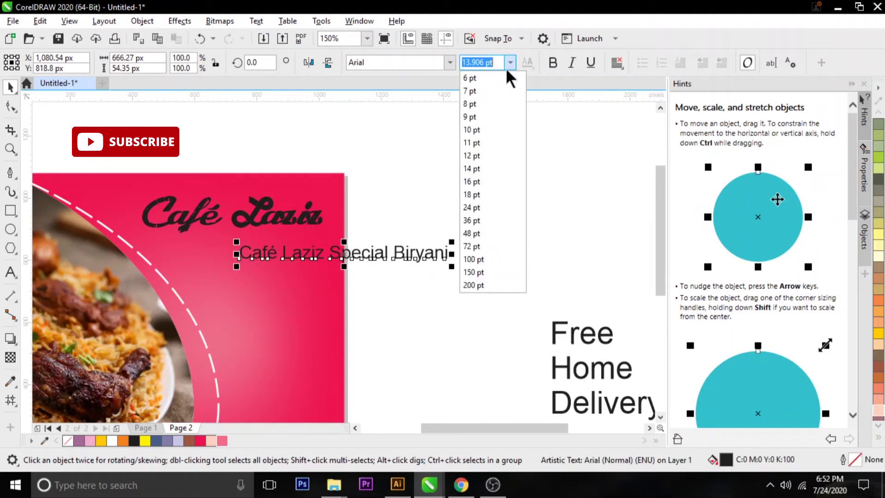
click(488, 156)
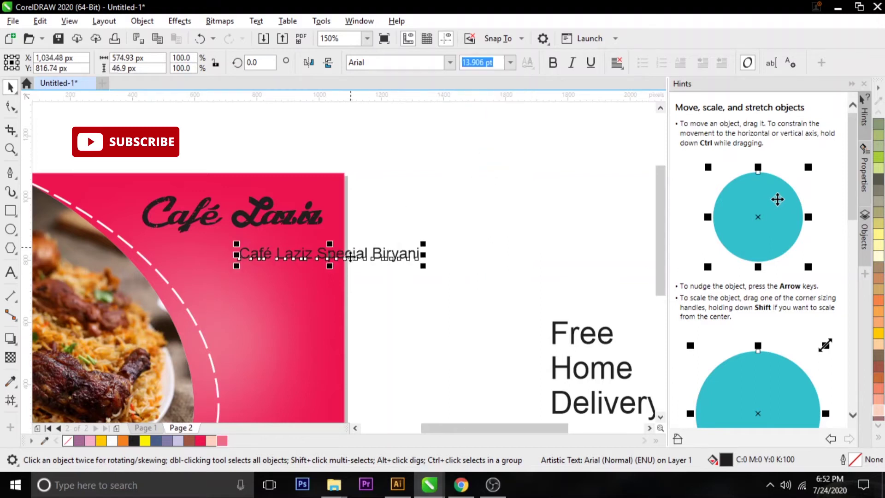
drag(354, 254, 280, 254)
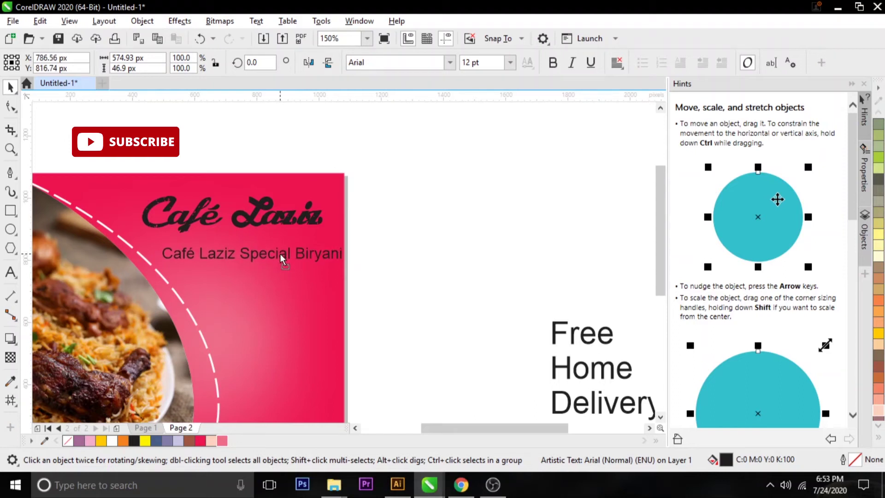
Set the Café Laziz Special Biryani subtitle in the Baskerville serif font
click(450, 63)
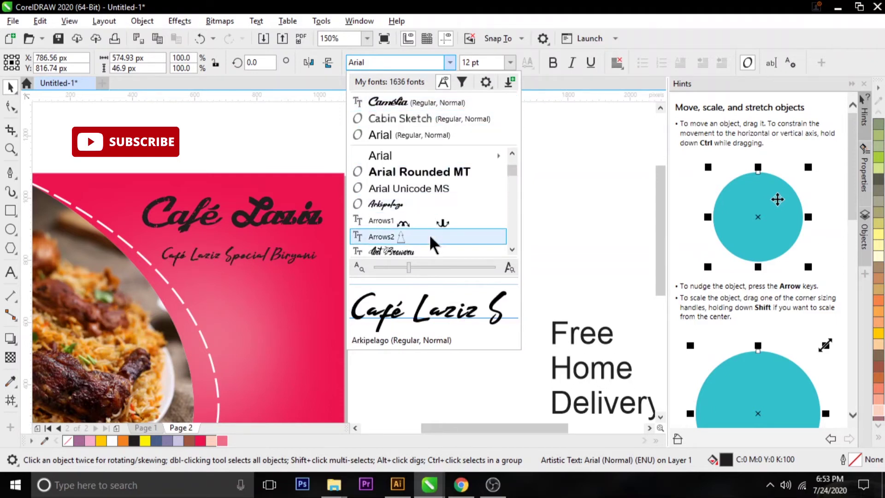
scroll(429, 236, down, 2)
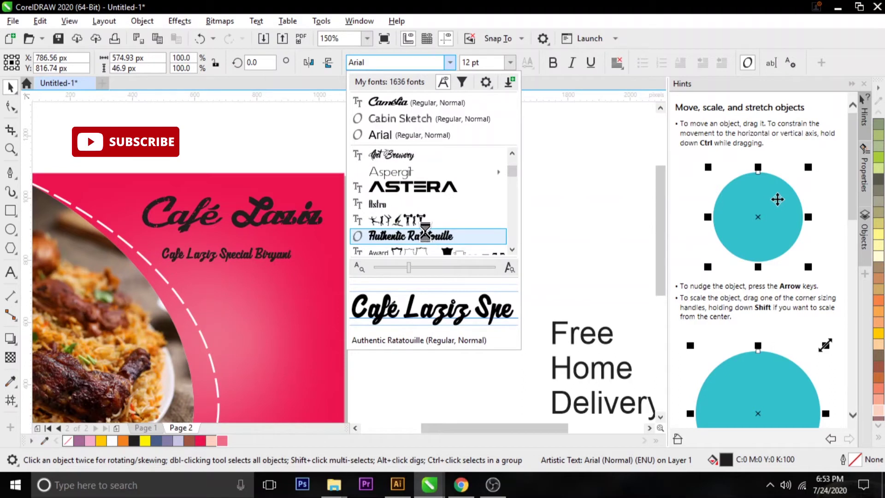
scroll(428, 237, down, 1)
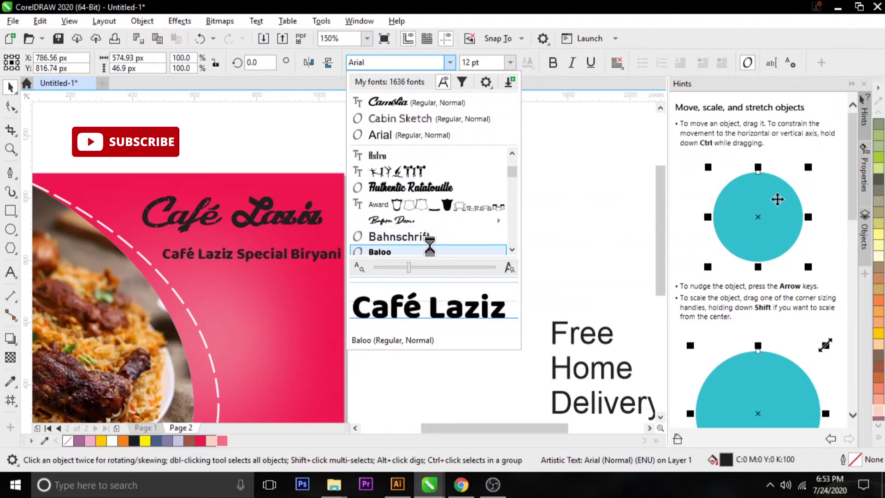
scroll(434, 231, down, 1)
scroll(443, 207, down, 1)
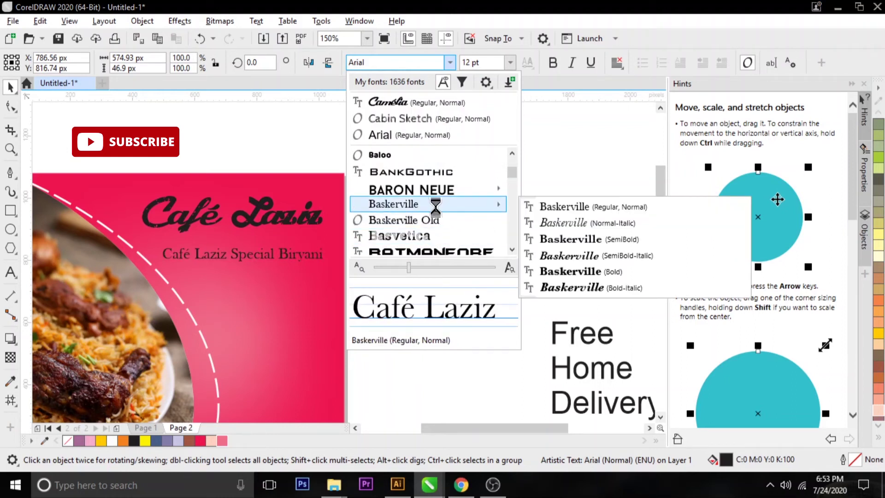
key(Escape)
click(420, 241)
scroll(419, 241, down, 2)
scroll(369, 290, up, 2)
scroll(501, 288, down, 2)
scroll(527, 293, up, 1)
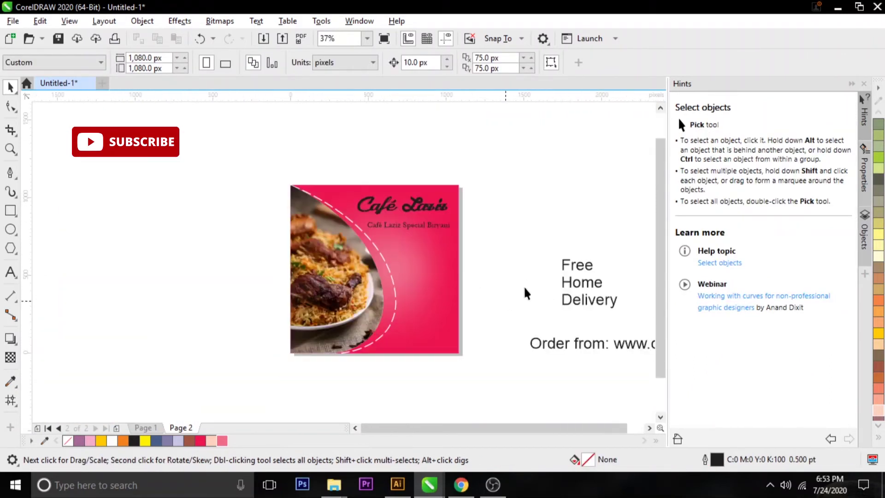
Draw a circle on the pink card and position it
click(10, 229)
scroll(408, 263, up, 2)
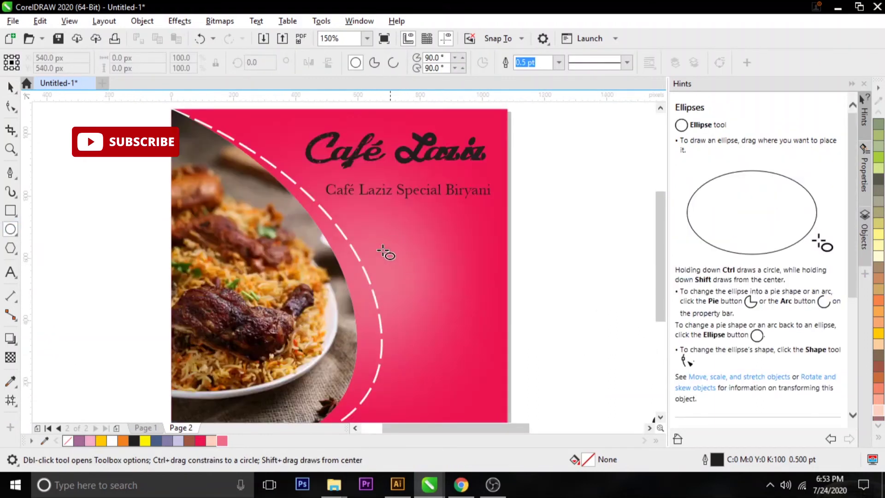
mouse_move(357, 270)
mouse_down()
mouse_move(439, 337)
mouse_move(430, 328)
mouse_up()
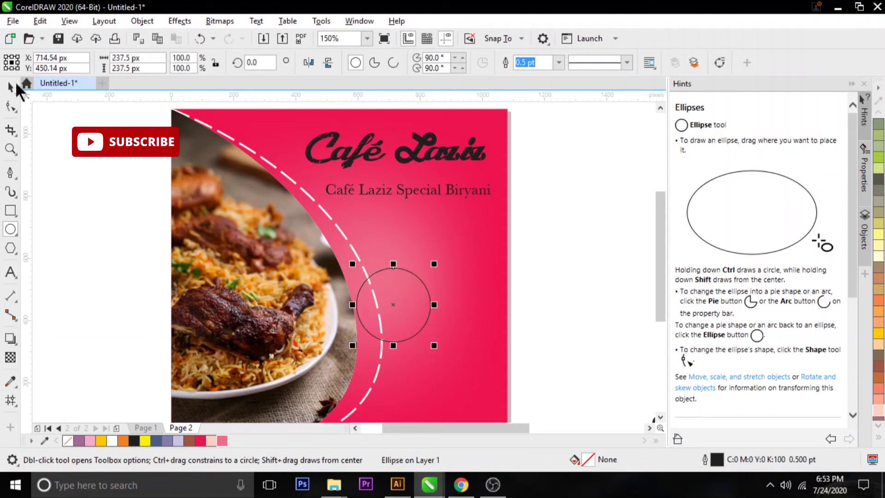
click(10, 86)
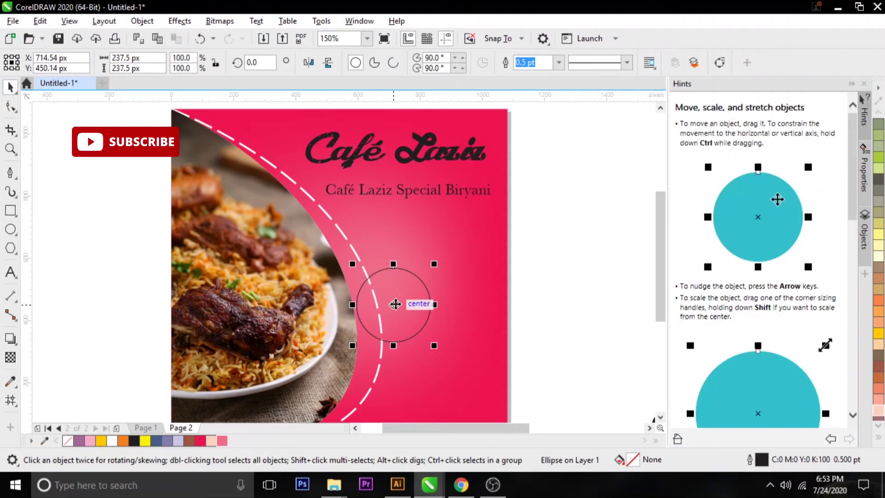
drag(392, 307, 391, 297)
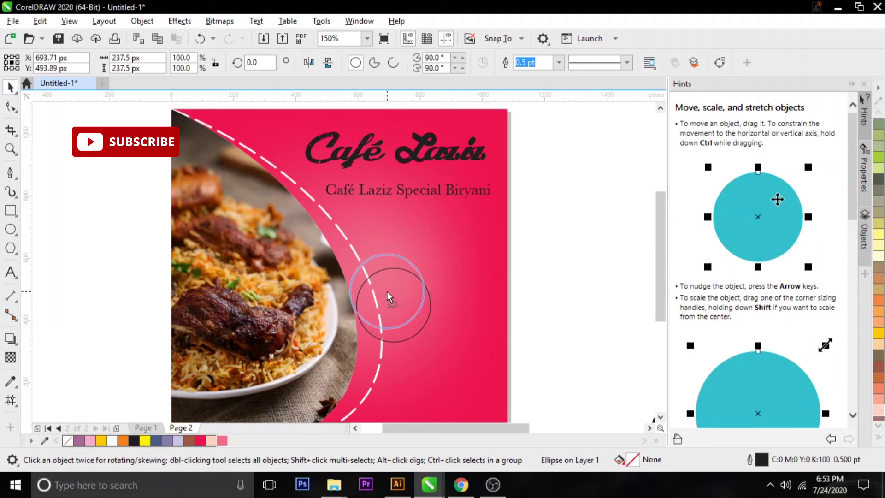
drag(429, 332, 437, 340)
drag(391, 294, 391, 295)
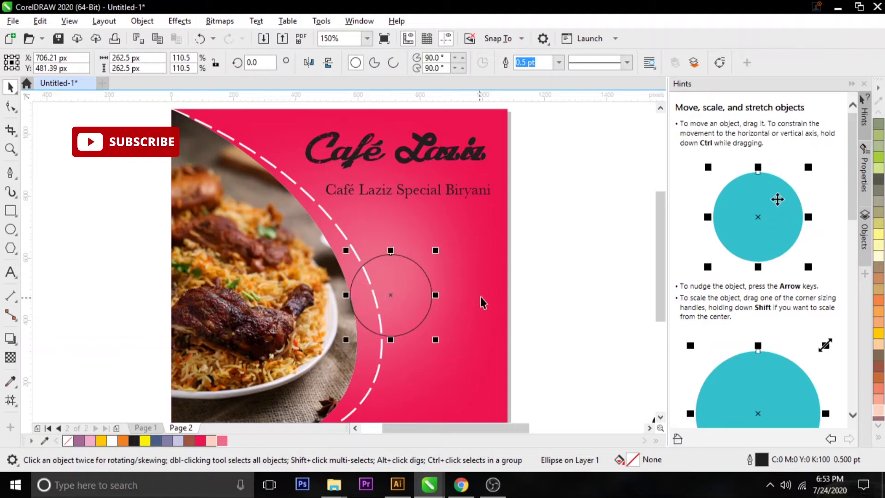
Give the circle a white dashed outline 1.5 pt wide
click(557, 60)
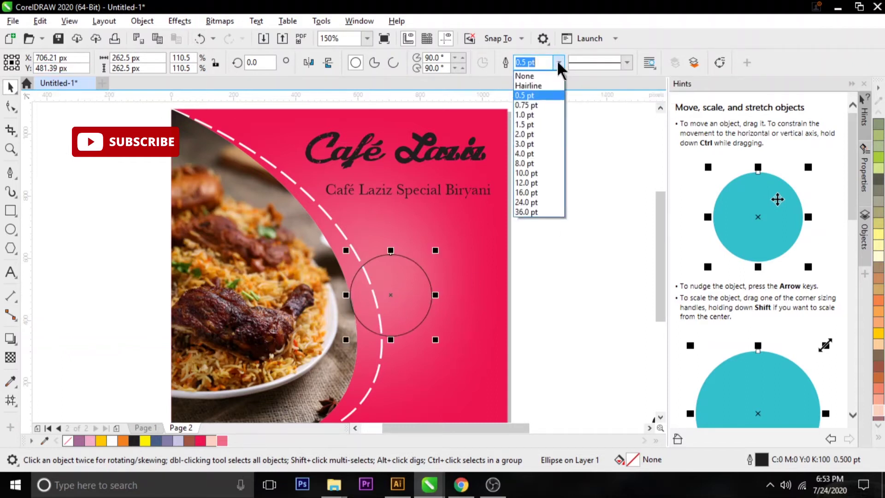
click(625, 62)
mouse_move(666, 117)
mouse_down()
mouse_move(666, 229)
mouse_move(674, 170)
mouse_up()
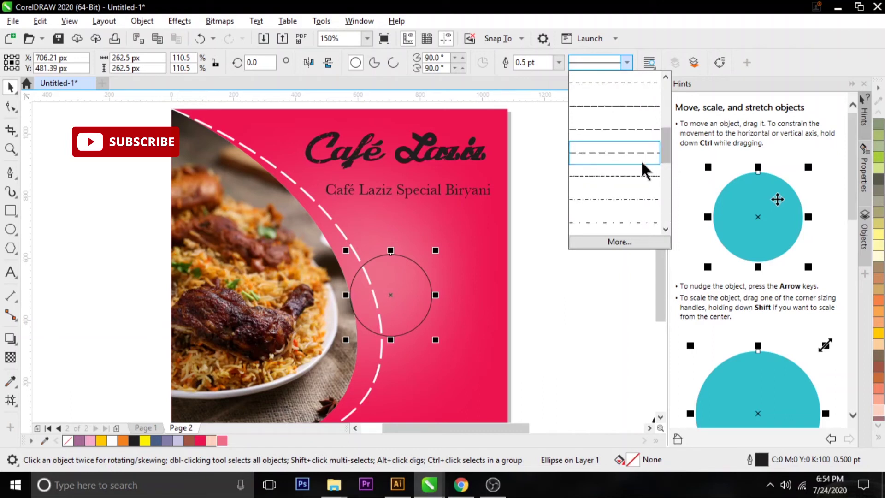
click(640, 153)
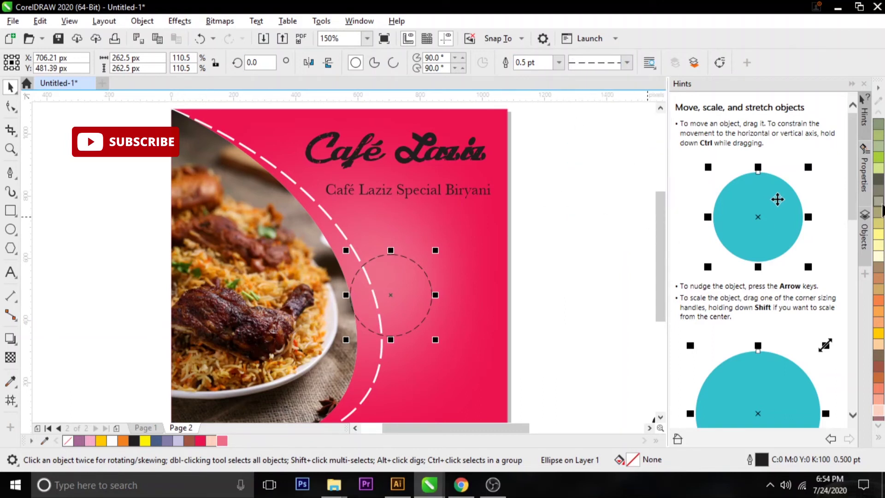
click(877, 437)
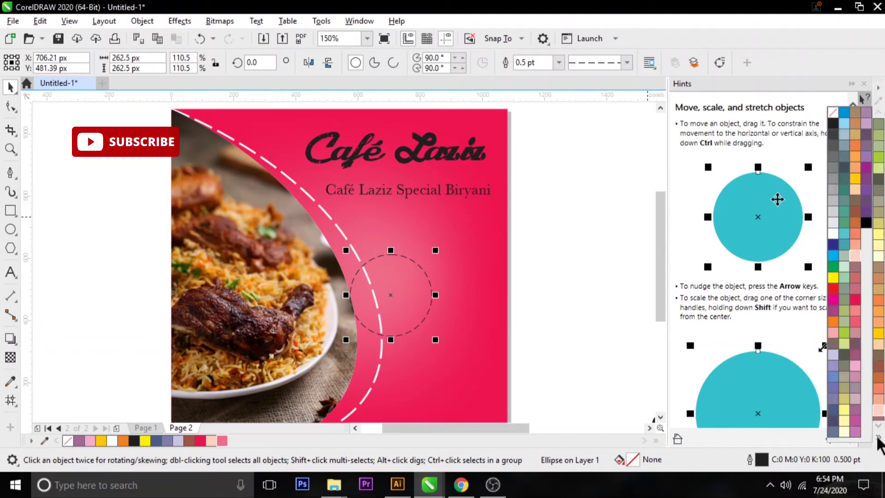
right_click(832, 115)
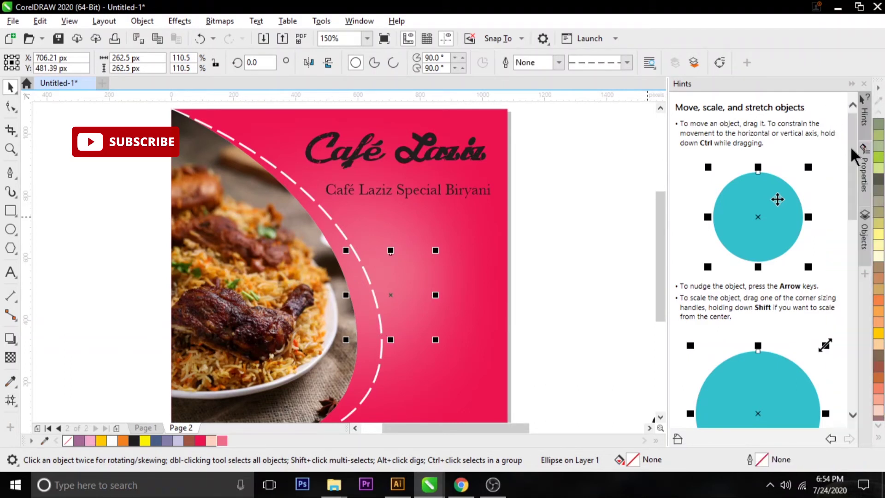
key(ctrl+z)
click(877, 437)
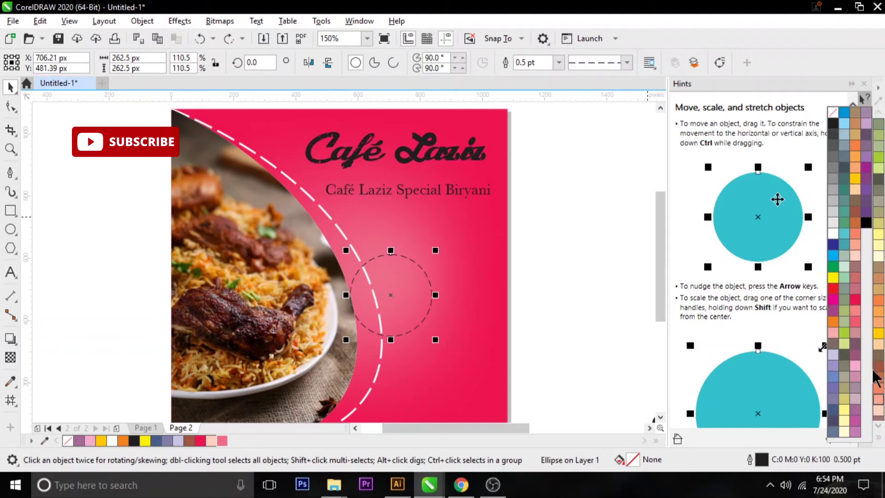
right_click(833, 234)
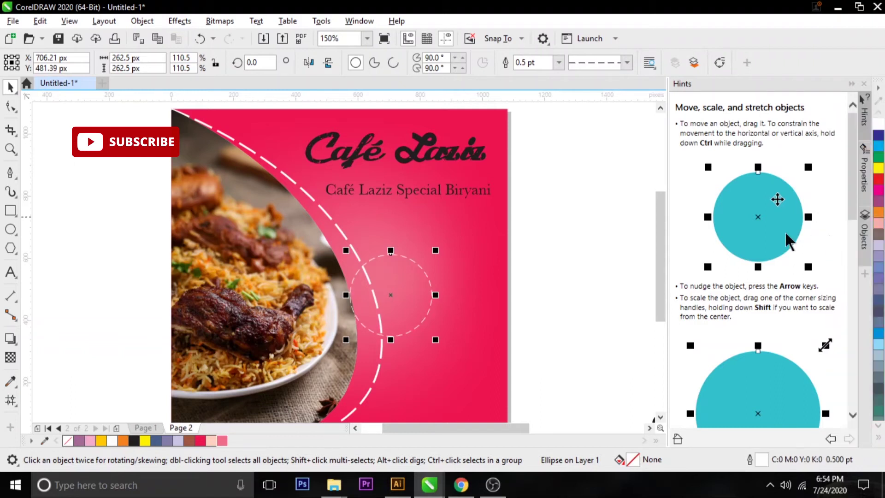
click(559, 63)
click(543, 121)
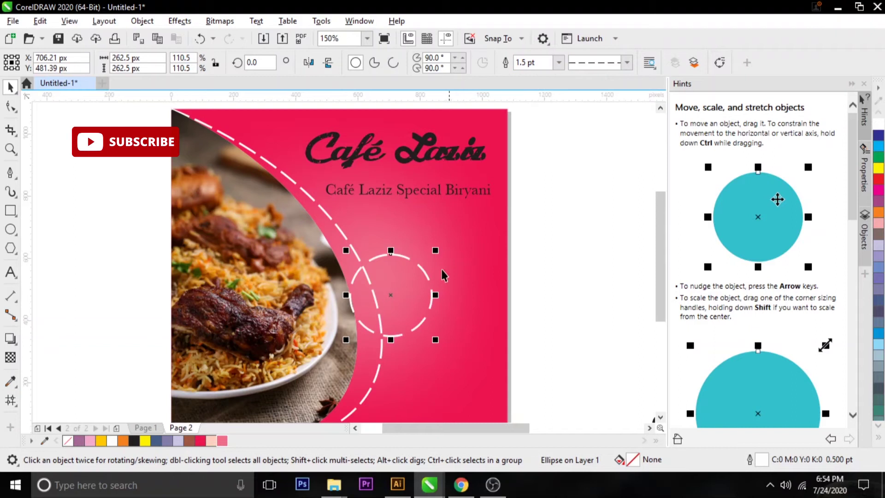
Move the dashed circle to the right side of the card and enlarge it to about 343 px
drag(402, 298, 436, 289)
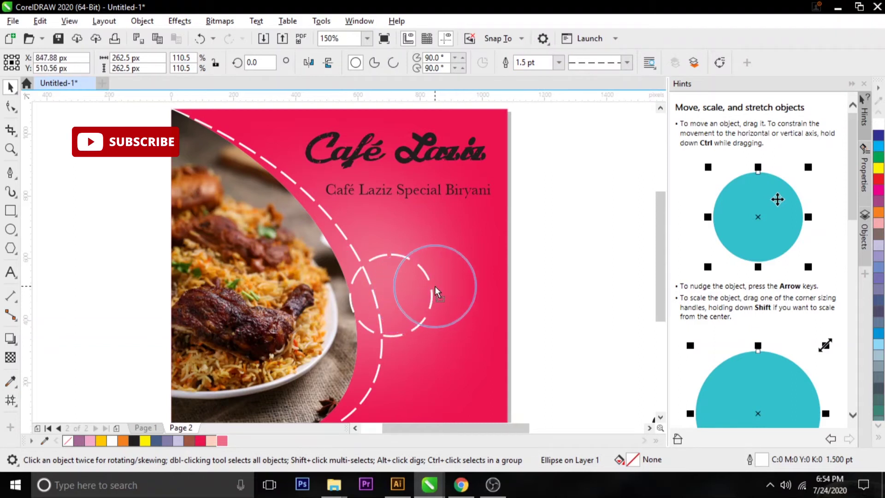
drag(436, 289, 442, 285)
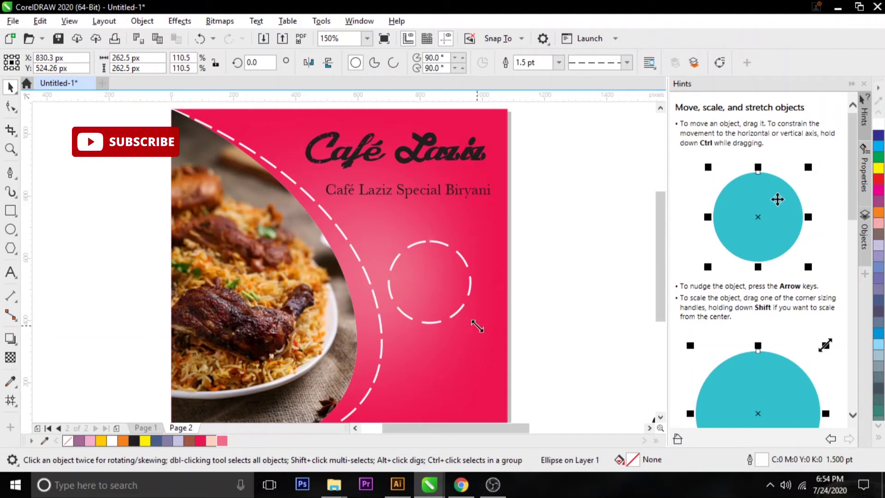
drag(477, 326, 488, 341)
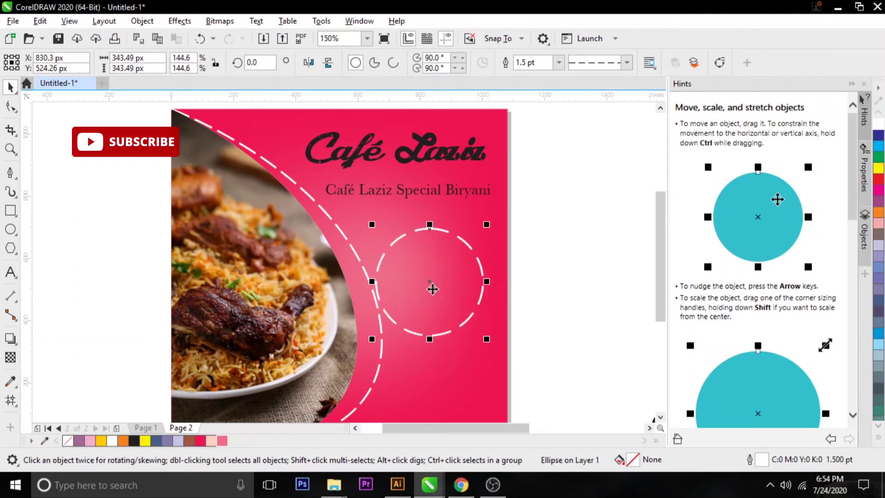
drag(434, 291, 448, 300)
scroll(503, 302, down, 4)
Move the Free Home Delivery text into the dashed circle and shrink it slightly
click(525, 311)
drag(567, 310, 488, 318)
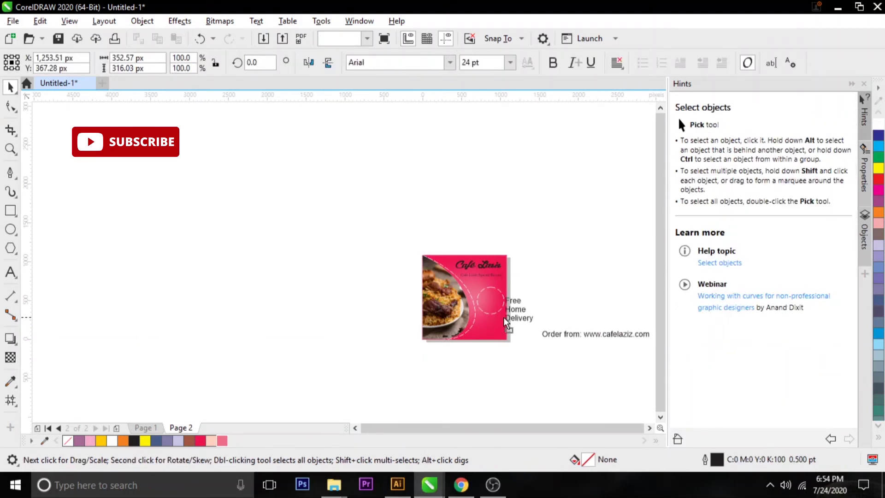
scroll(491, 317, up, 2)
scroll(558, 330, up, 2)
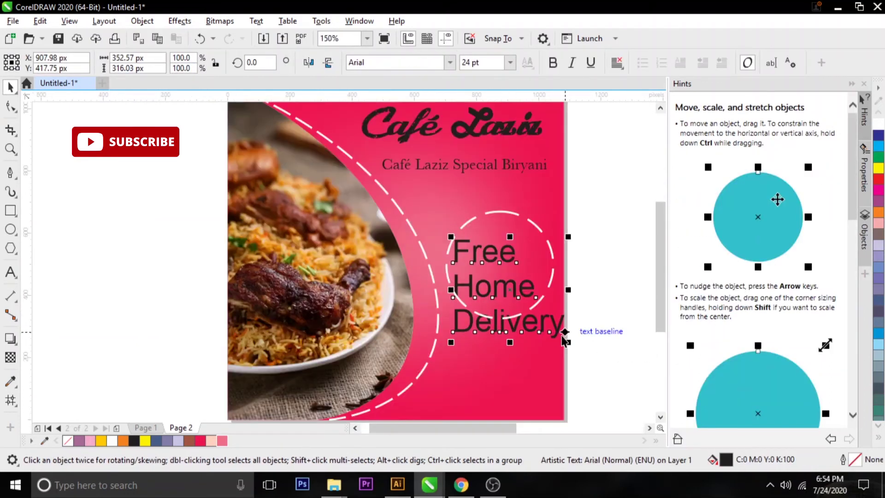
drag(542, 321, 537, 318)
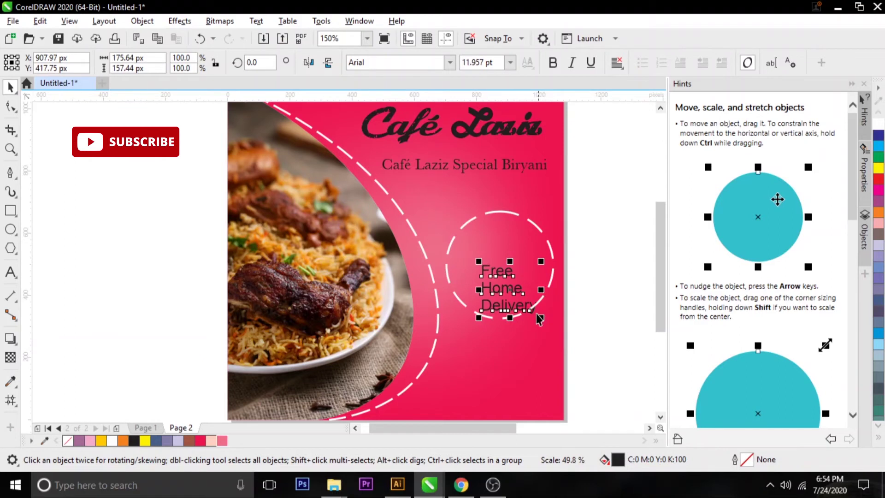
drag(503, 287, 496, 266)
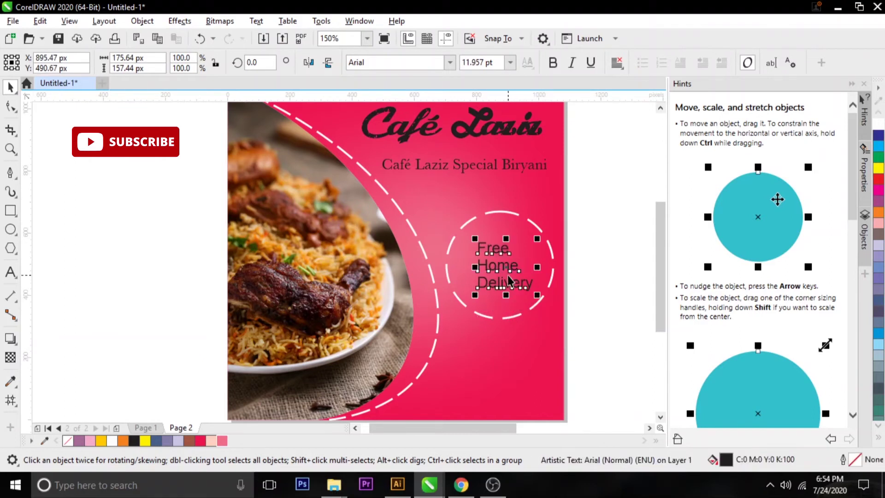
Make the text white Cabin Sketch and resize it to fit the circle
click(450, 63)
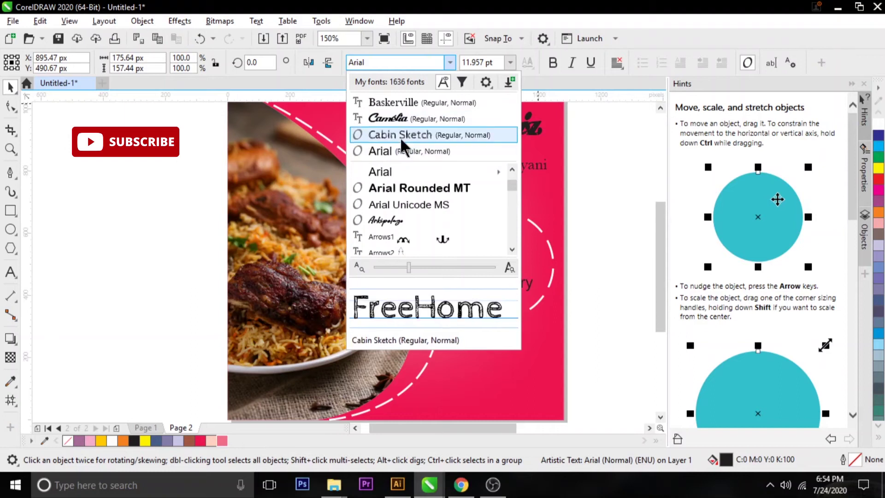
key(Escape)
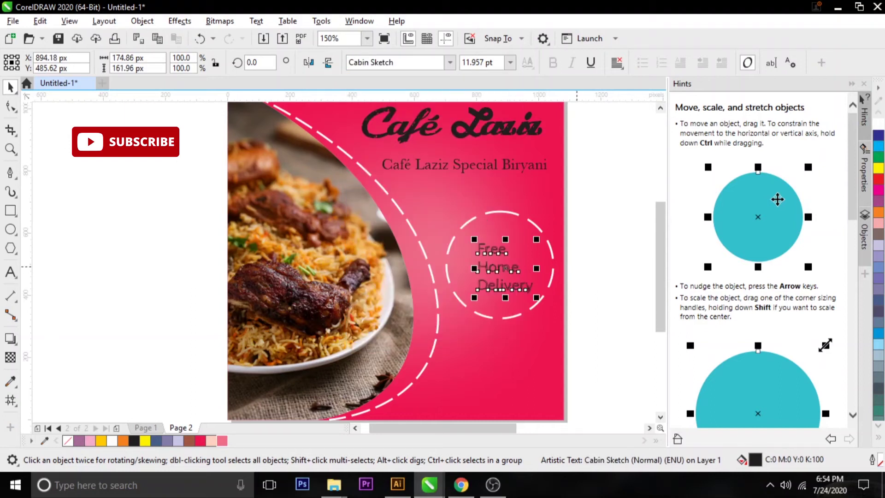
click(879, 123)
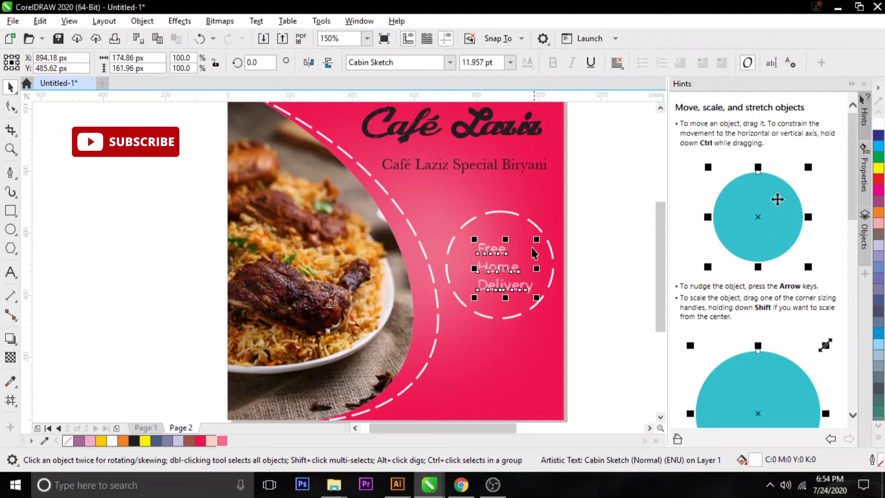
drag(536, 237, 543, 229)
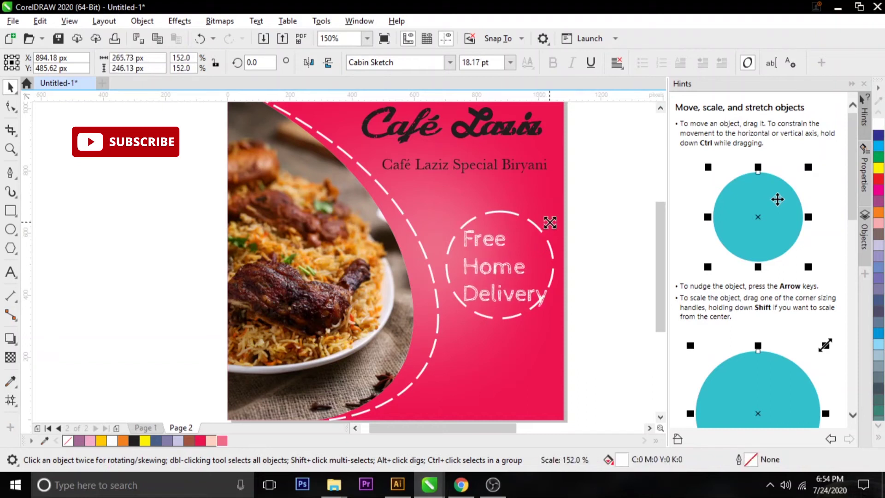
drag(543, 229, 540, 232)
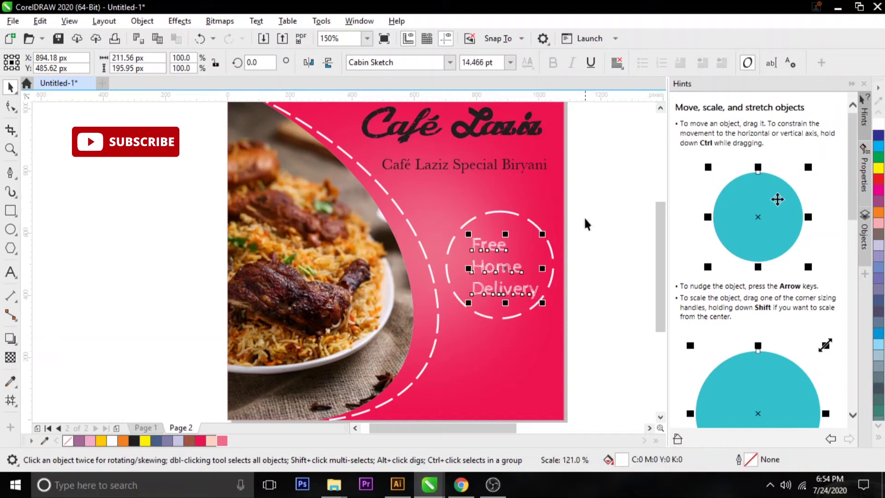
Centre-align the Free Home Delivery lines and check them against the dashed circle
click(619, 200)
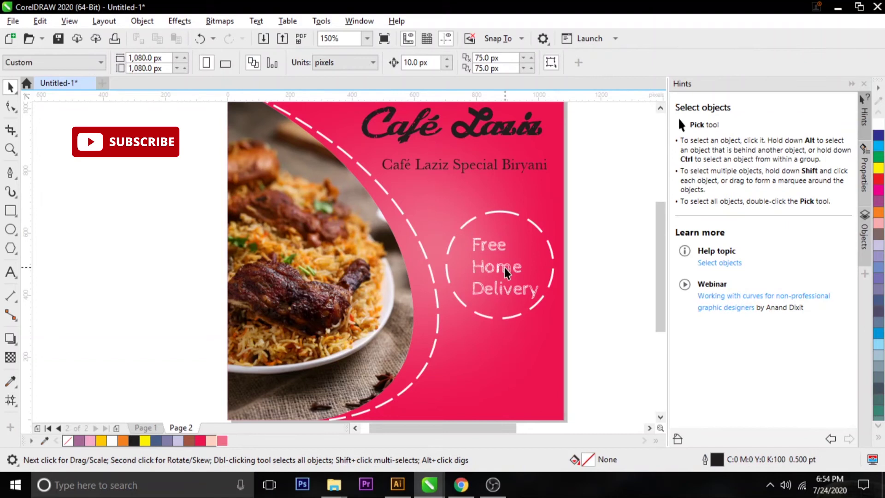
click(505, 267)
click(619, 65)
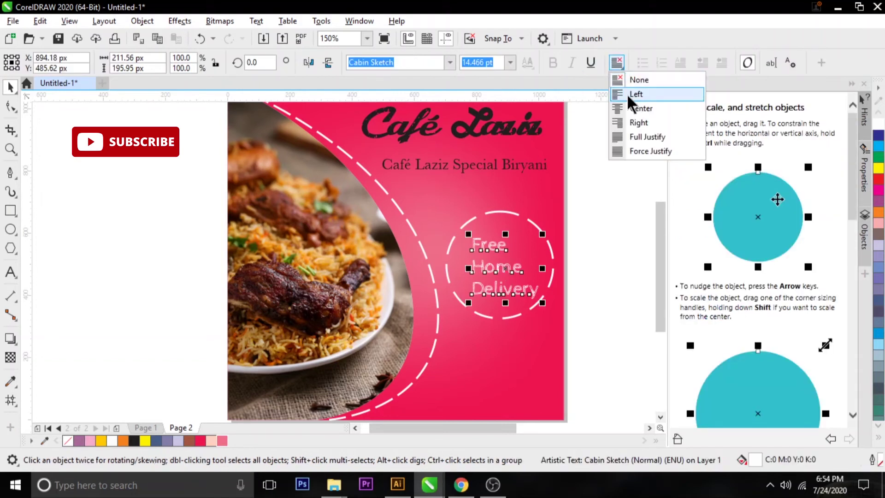
click(628, 109)
click(609, 264)
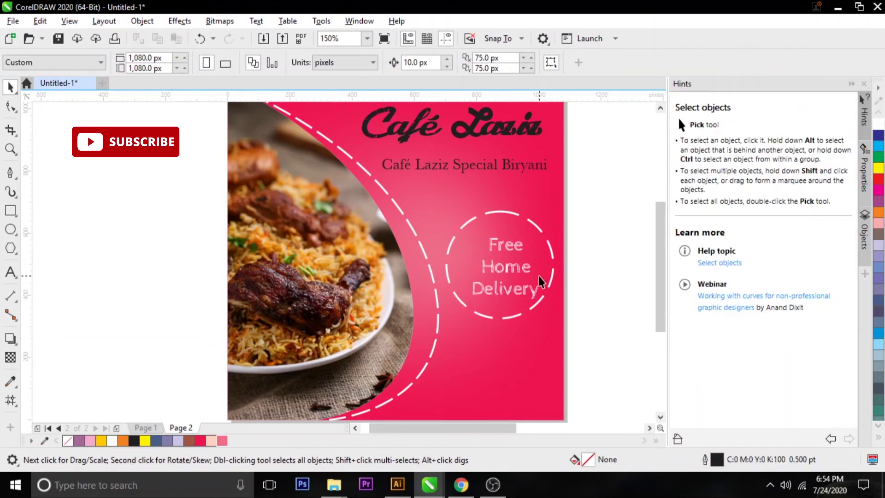
click(527, 292)
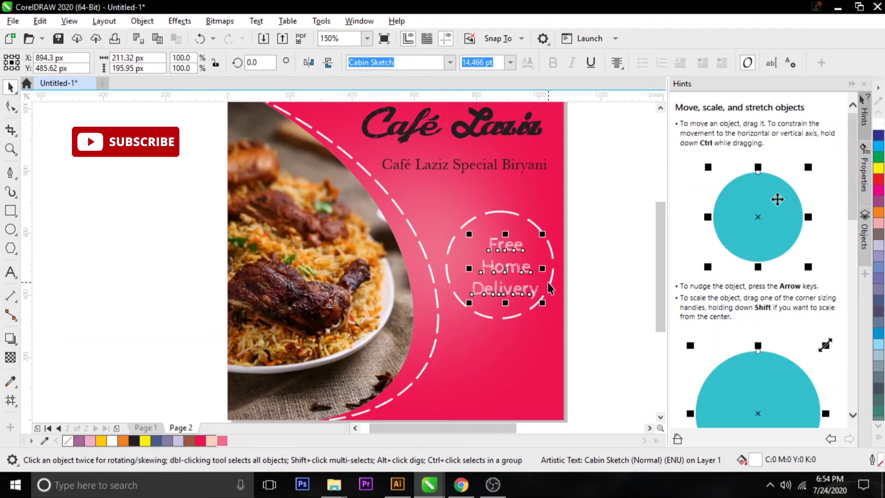
shift+click(551, 283)
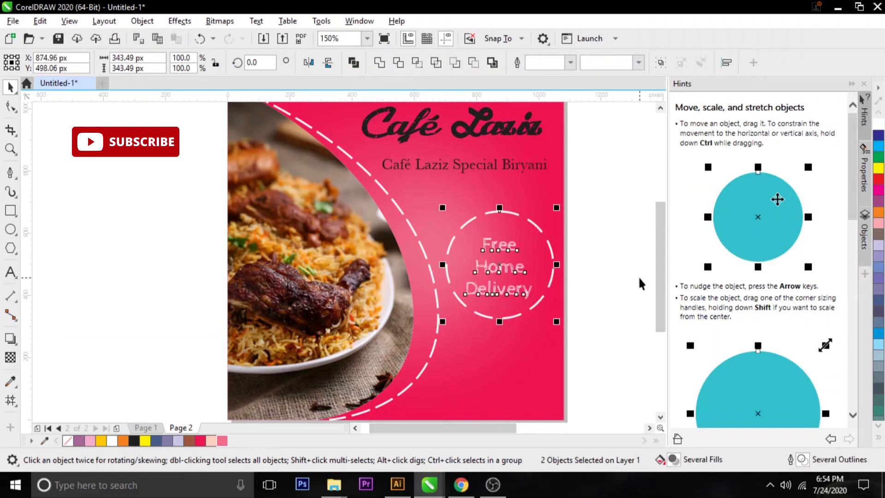
click(633, 292)
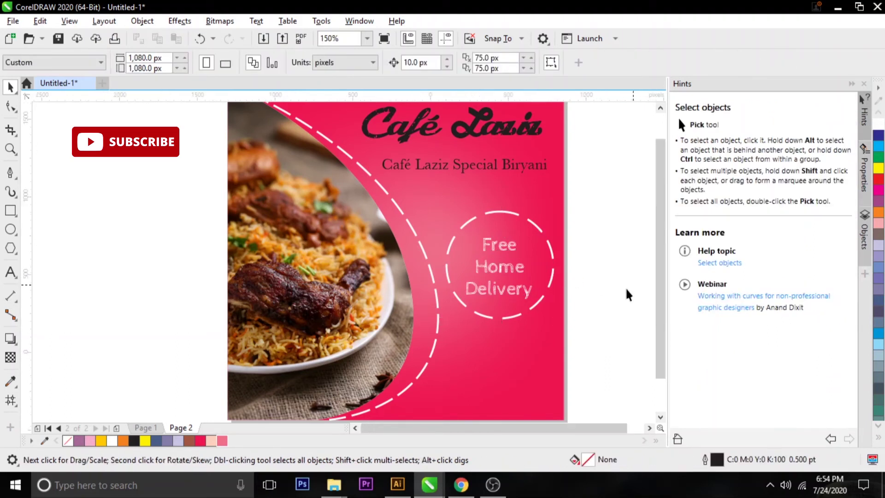
scroll(619, 316, down, 1)
scroll(620, 322, up, 1)
scroll(620, 323, down, 1)
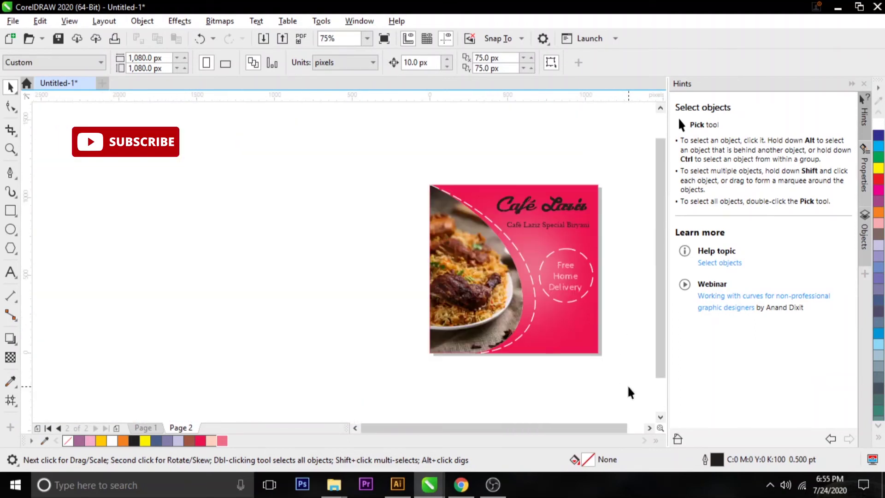
Make a larger 368.78 px copy of the dashed circle with a solid black outline and 90% black fill
click(582, 300)
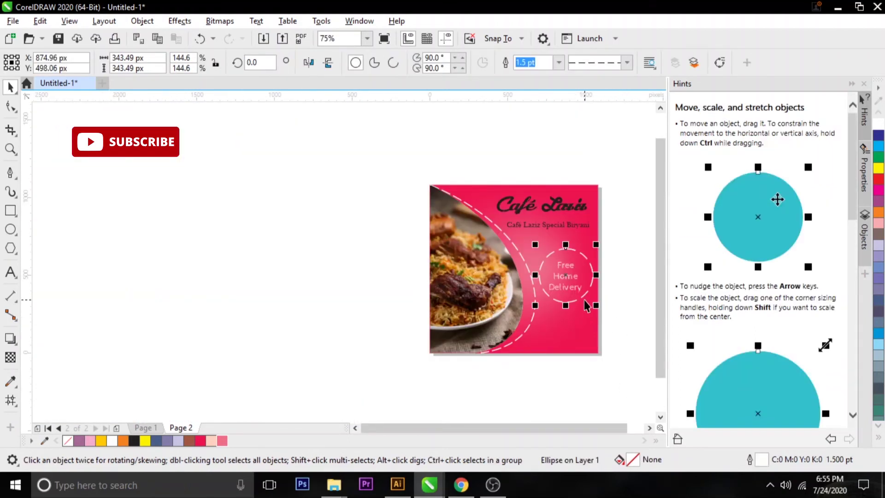
scroll(591, 309, up, 1)
drag(605, 311, 601, 305)
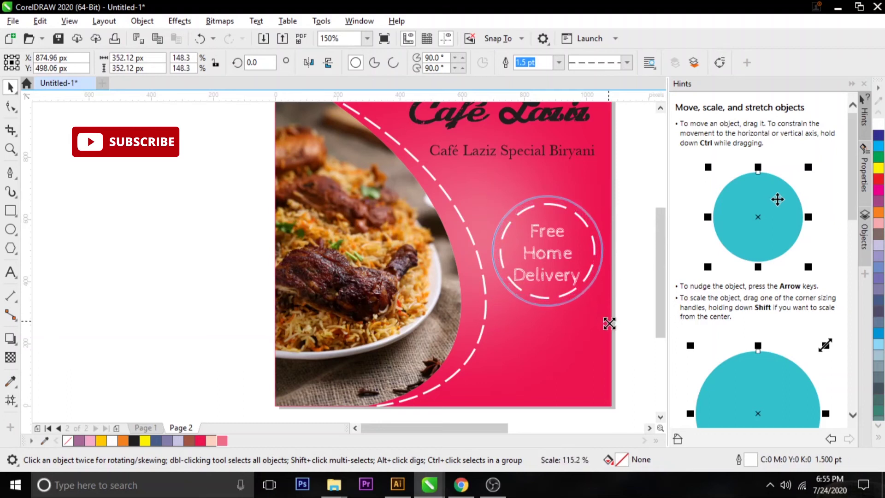
drag(601, 305, 614, 325)
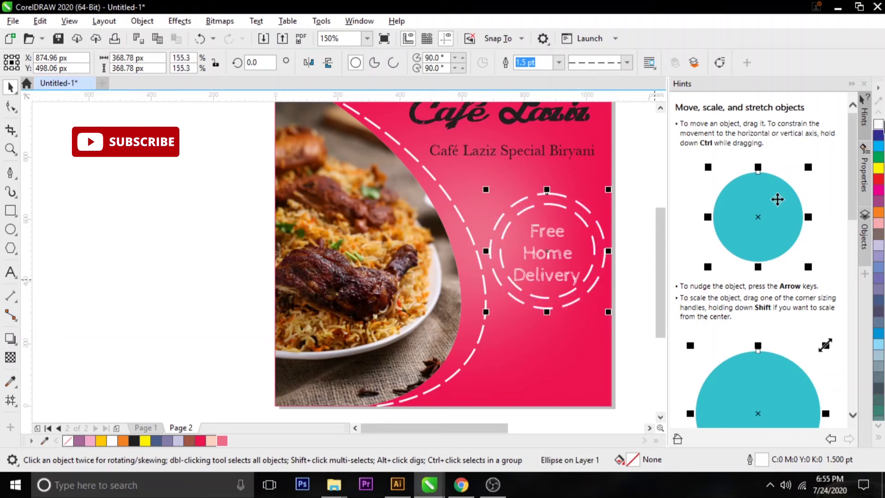
click(878, 438)
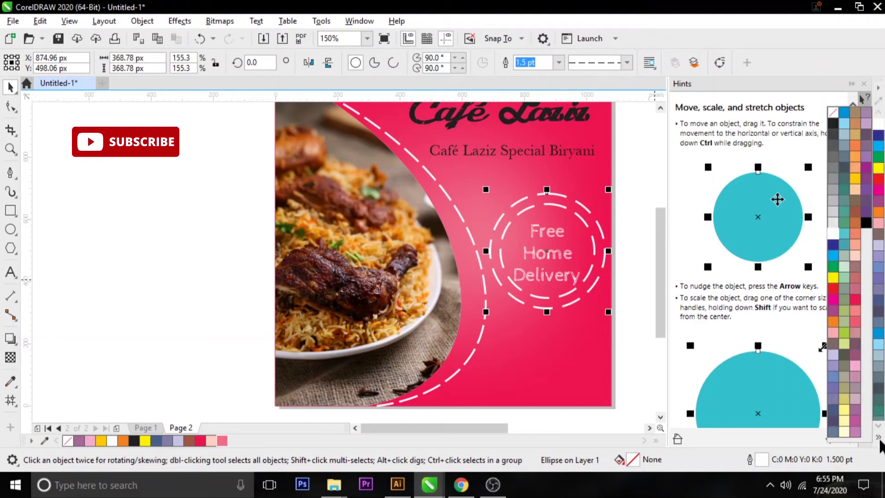
right_click(833, 123)
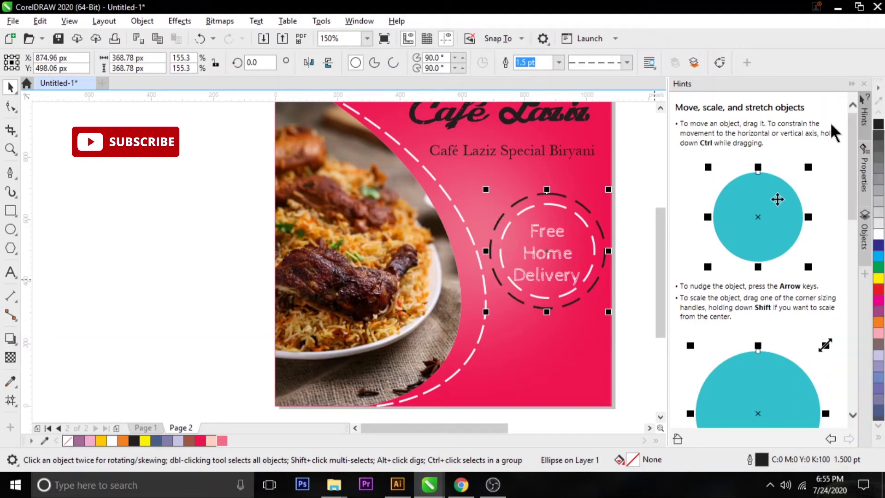
click(626, 63)
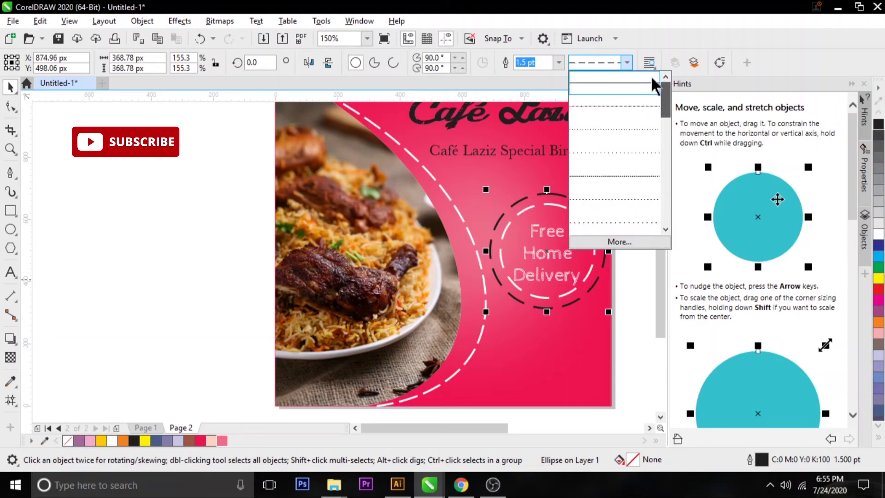
click(651, 81)
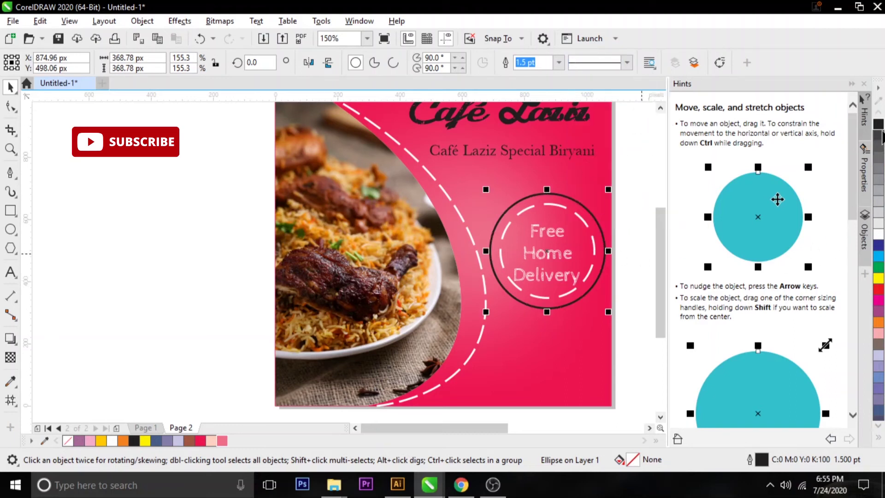
click(881, 136)
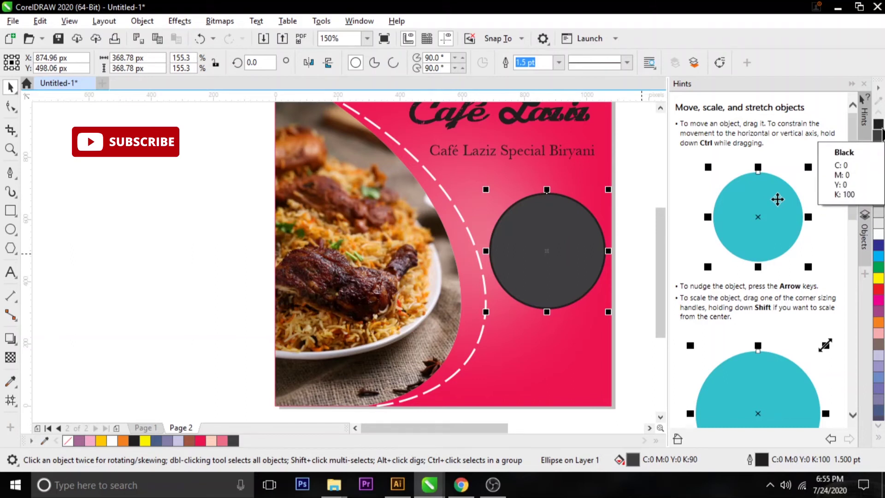
Fill the outer circle black and send it behind the dashed ring
click(880, 127)
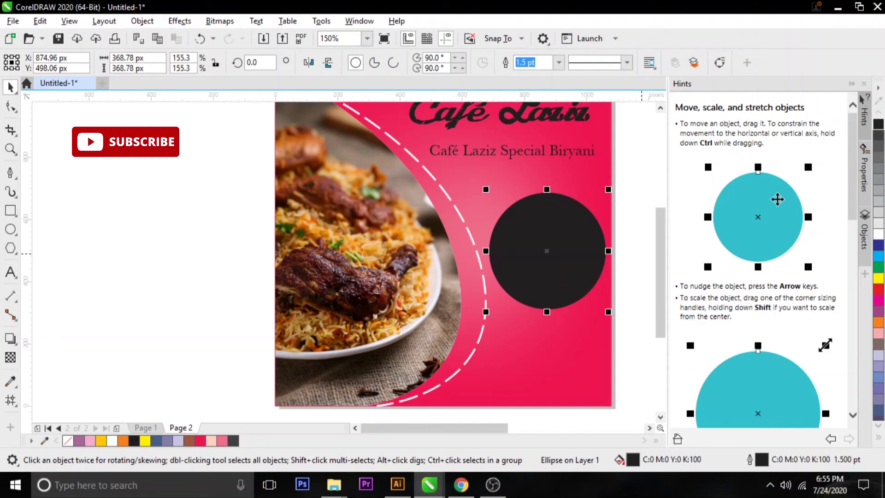
right_click(587, 252)
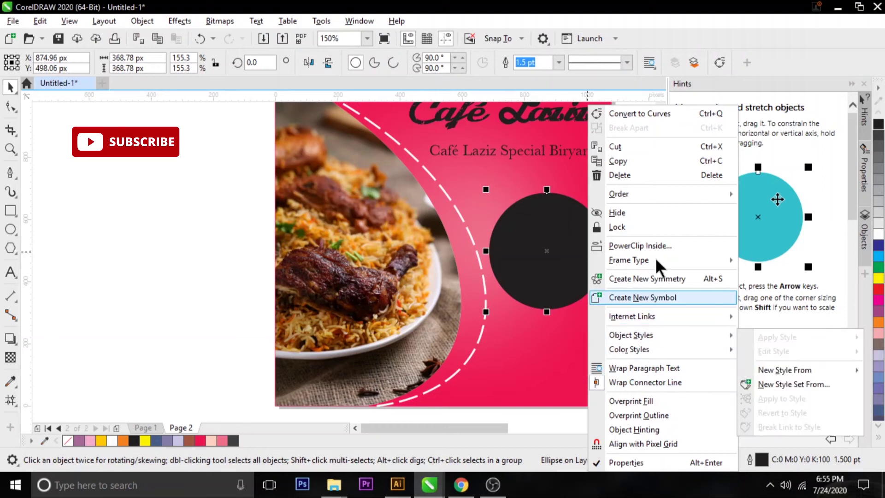
mouse_move(619, 194)
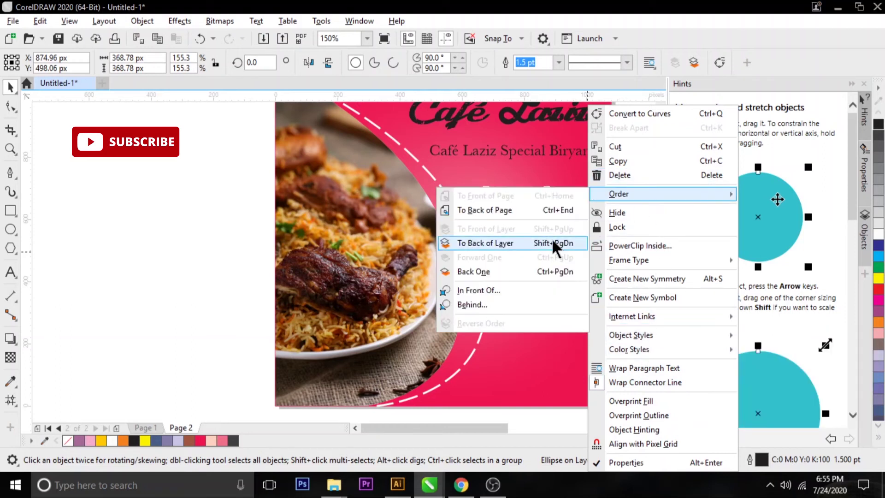
click(503, 271)
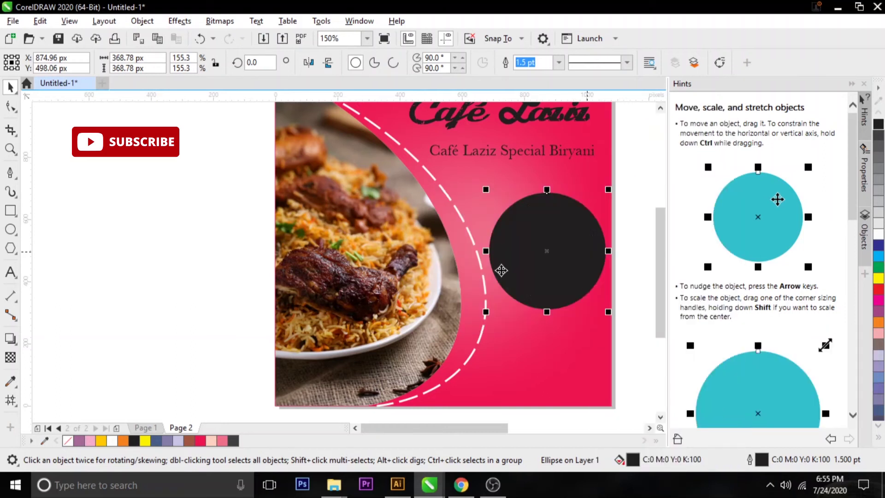
right_click(591, 284)
mouse_move(621, 194)
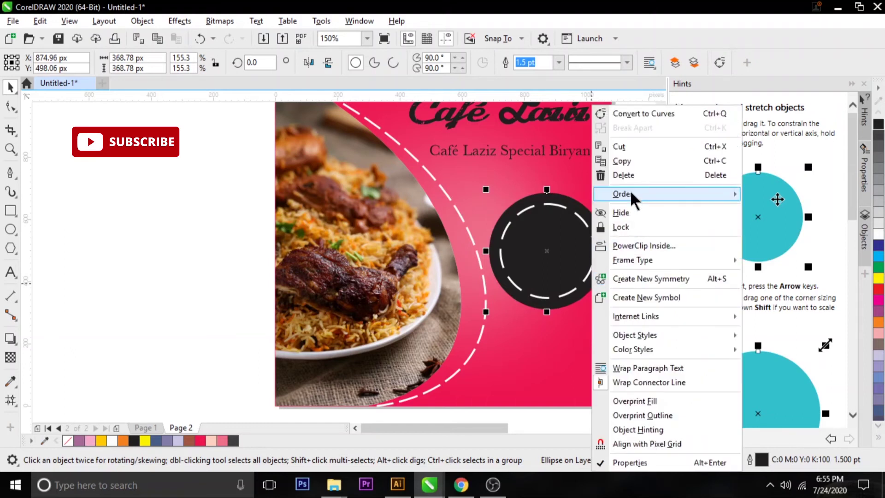
click(513, 271)
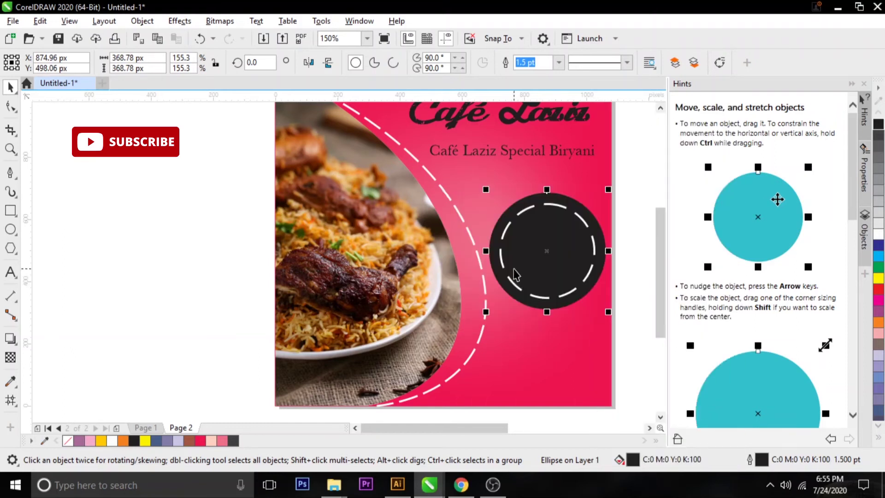
key(ctrl+Page_Down)
click(546, 259)
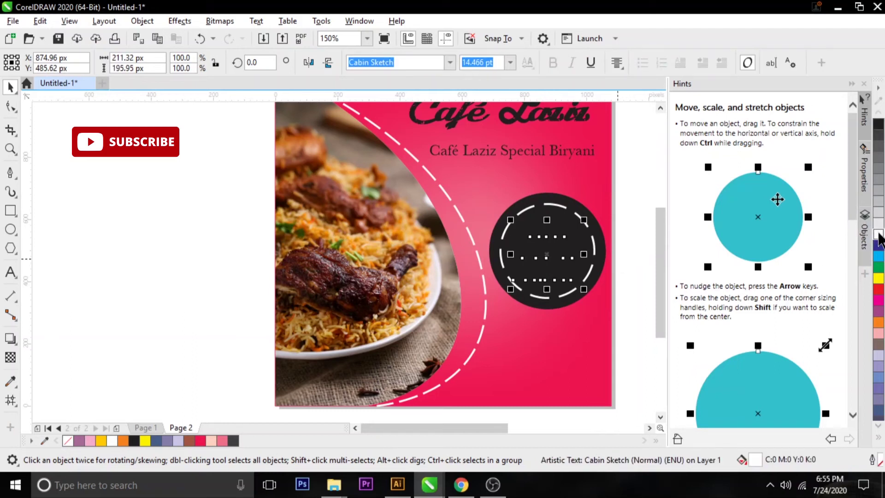
Reorder the stacking so the Free Home Delivery text sits in front of the black circle
right_click(563, 253)
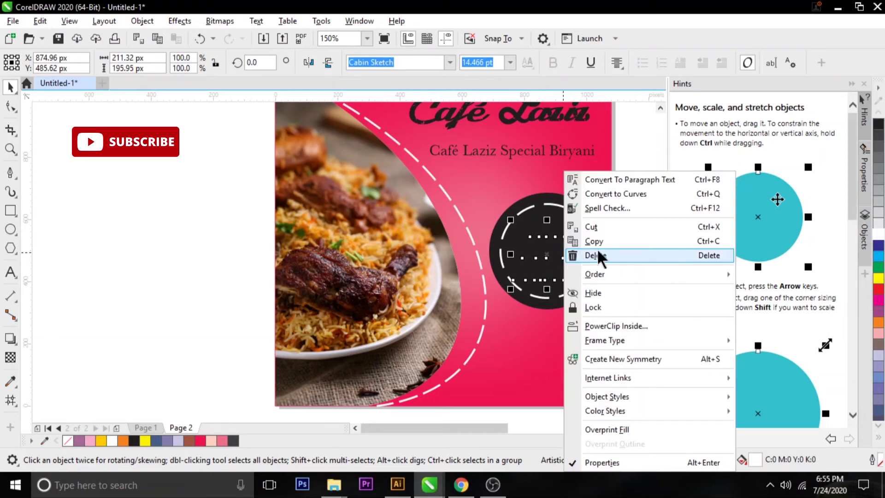
mouse_move(649, 275)
click(483, 336)
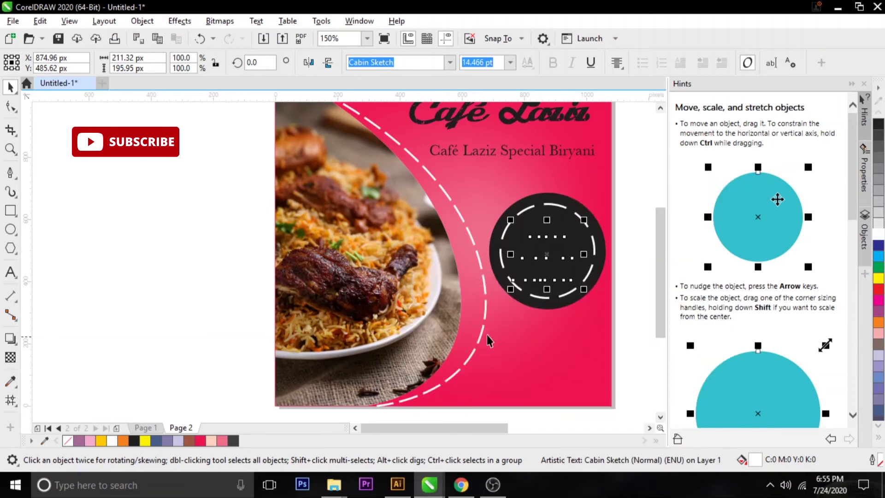
right_click(546, 276)
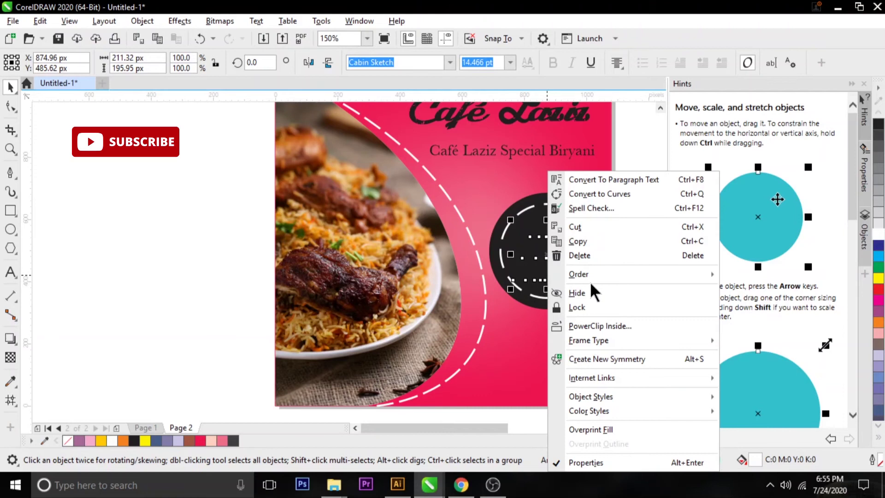
mouse_move(579, 274)
click(763, 337)
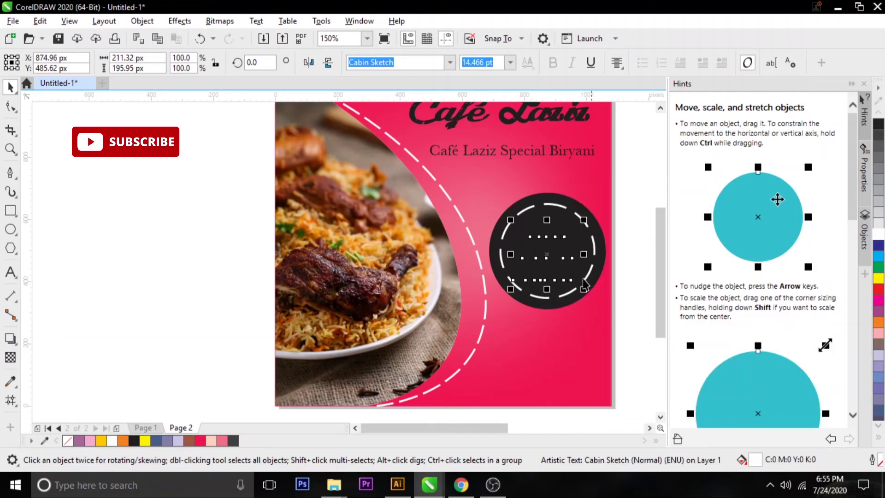
right_click(561, 274)
click(538, 276)
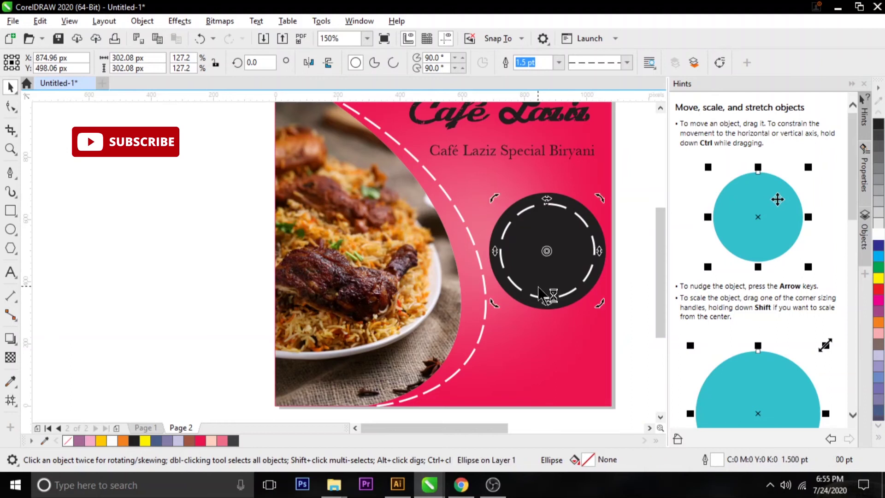
click(540, 289)
right_click(548, 277)
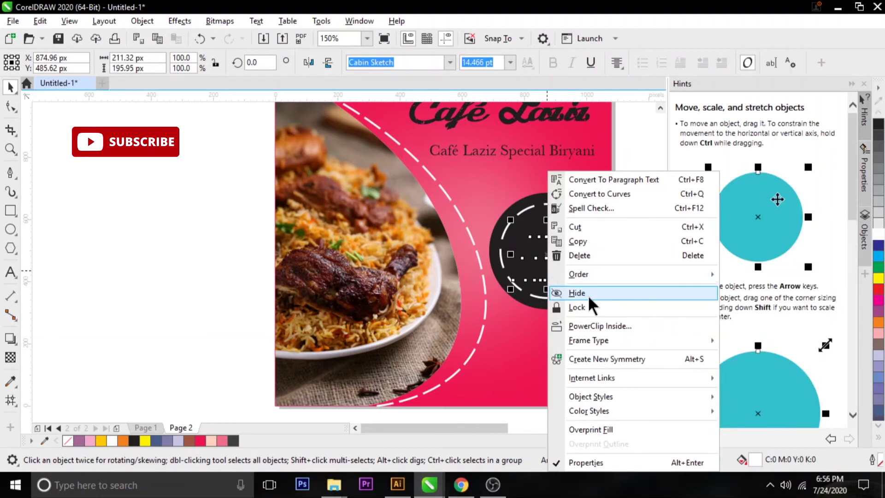
mouse_move(579, 274)
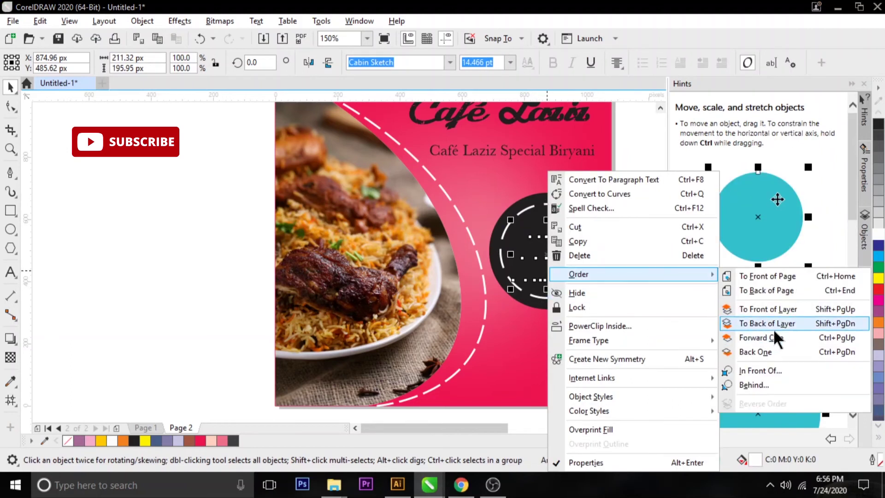
click(776, 306)
Shrink the Free Home Delivery text slightly and centre it horizontally on the circle
click(647, 318)
scroll(637, 310, down, 1)
scroll(637, 309, up, 1)
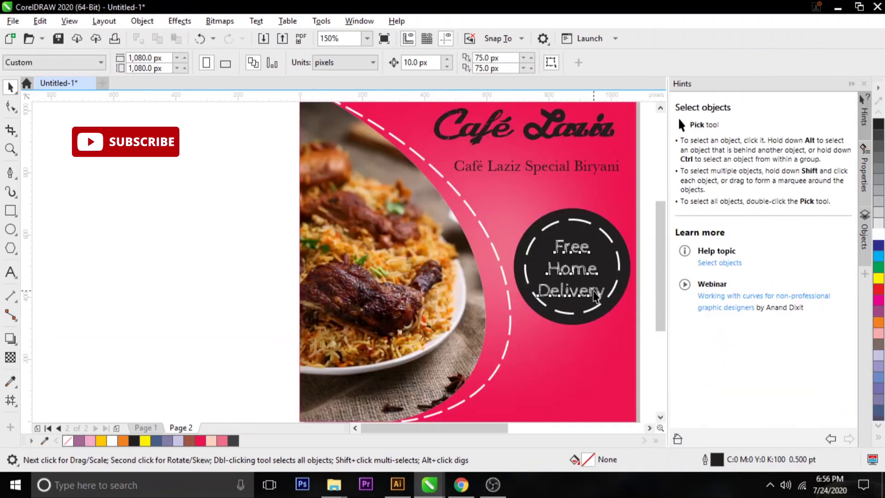
click(596, 296)
drag(609, 305, 603, 299)
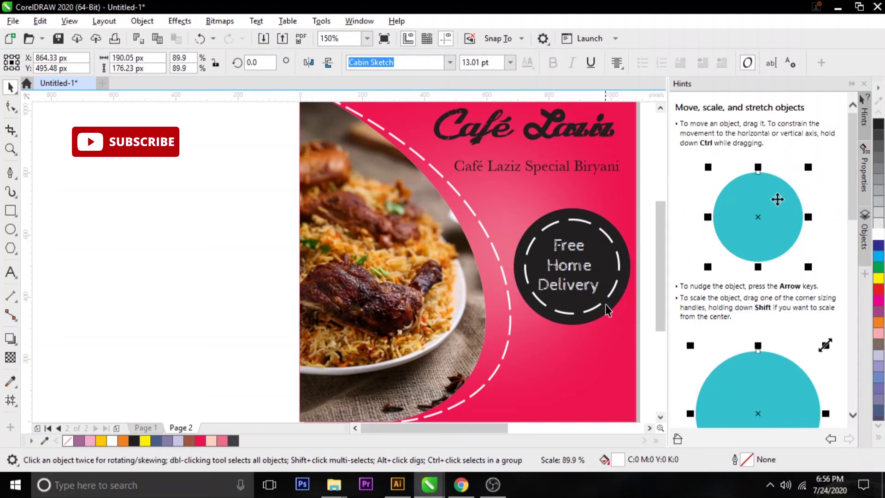
shift+click(616, 298)
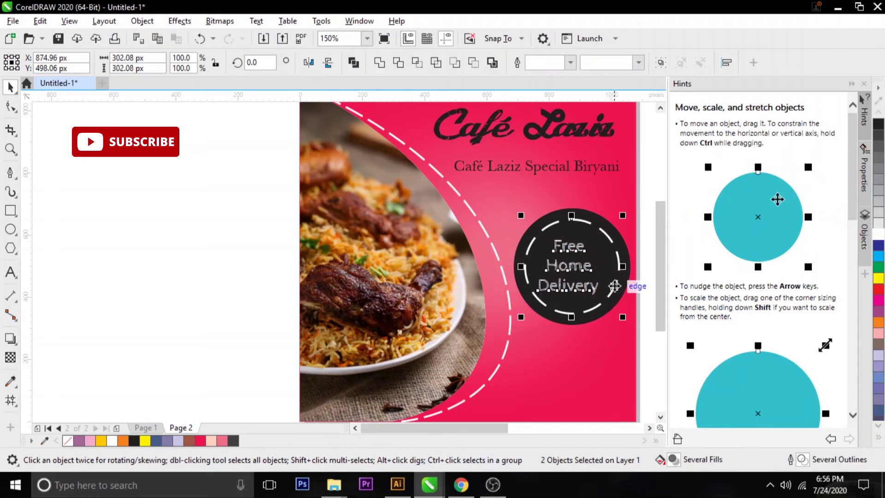
key(e)
click(193, 235)
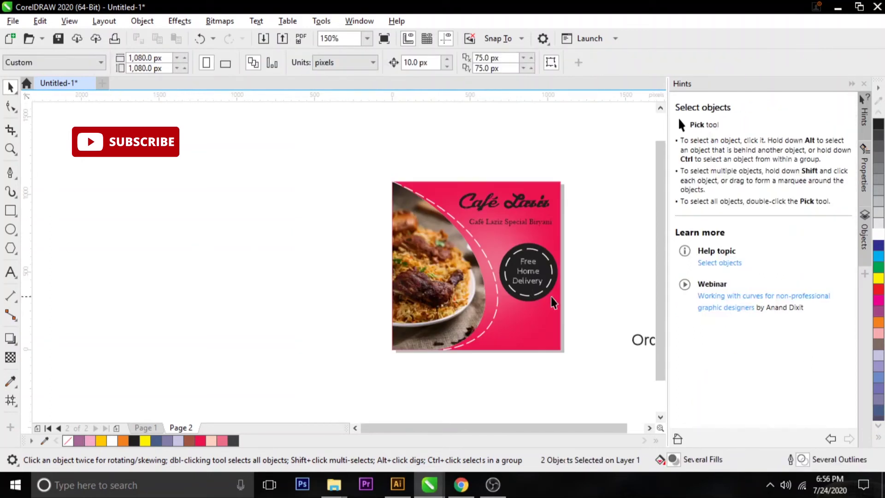
Select the badge circle and try light blue and orange-red eyedropper fills in Edit Fill
click(516, 299)
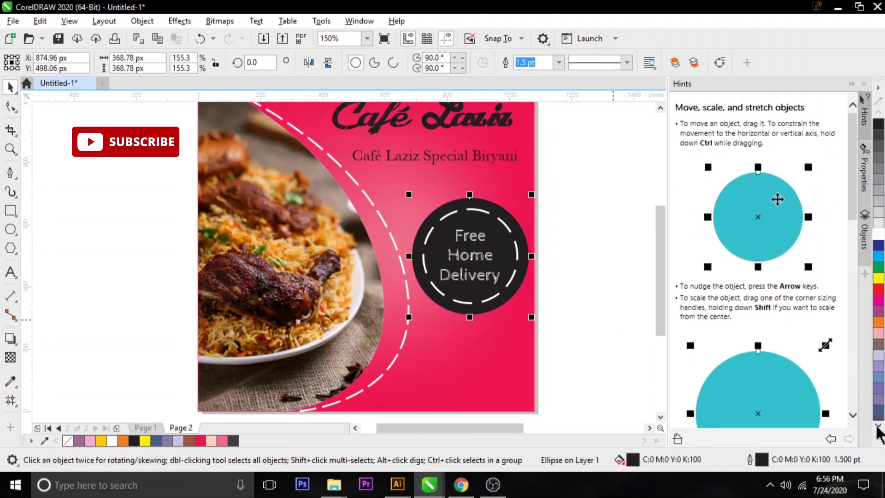
click(878, 425)
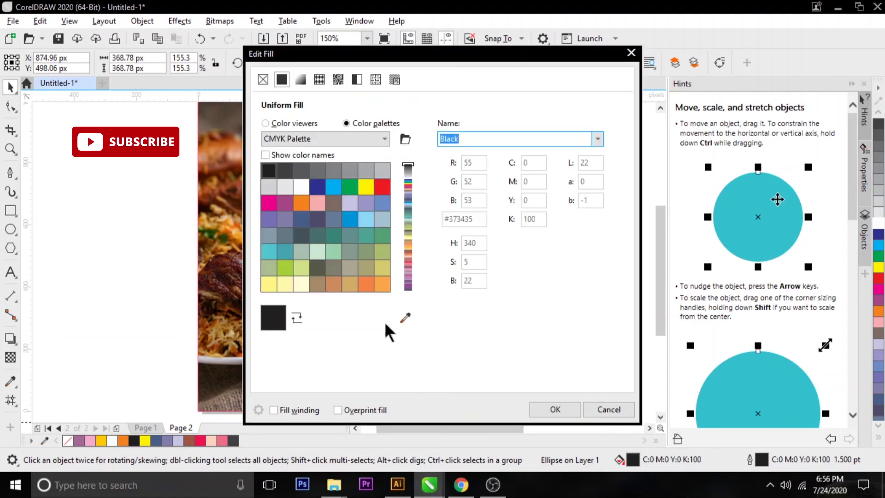
click(406, 317)
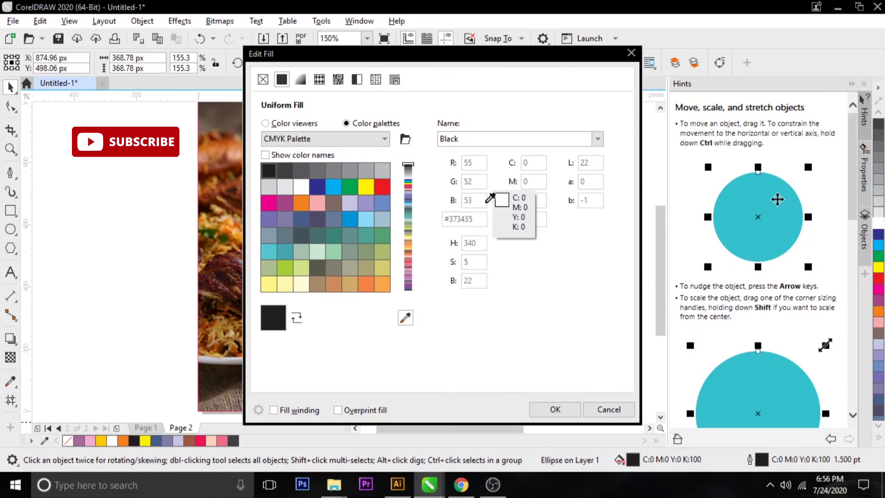
click(296, 290)
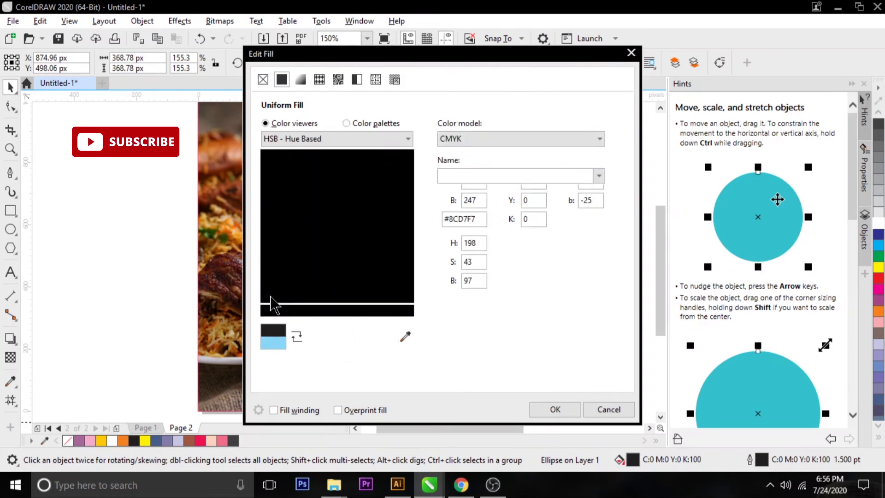
mouse_move(524, 55)
mouse_down()
mouse_move(305, 74)
mouse_move(792, 61)
mouse_up()
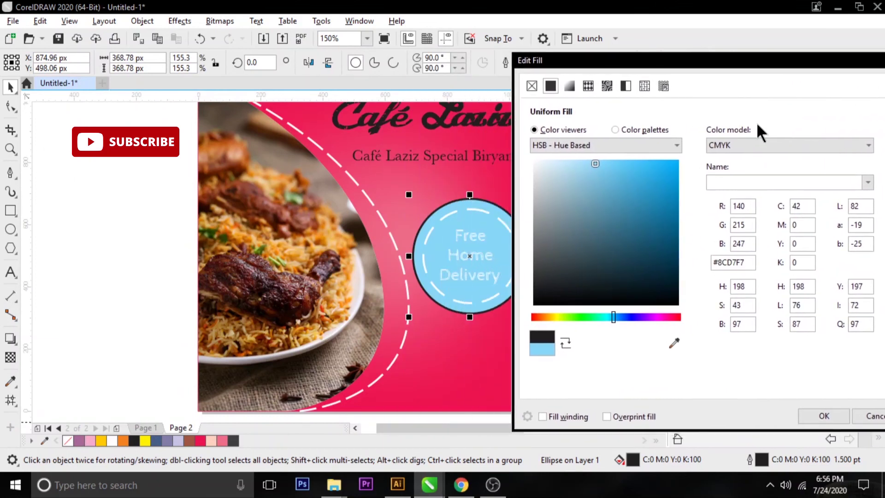
click(674, 342)
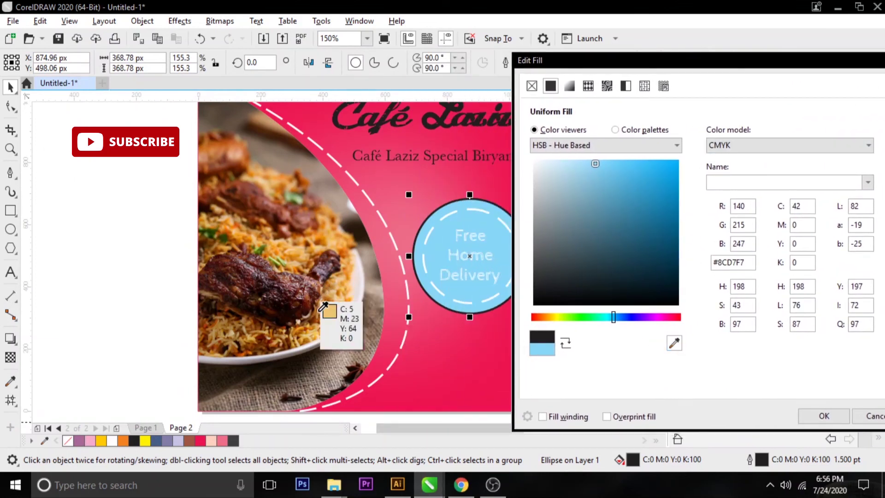
click(330, 299)
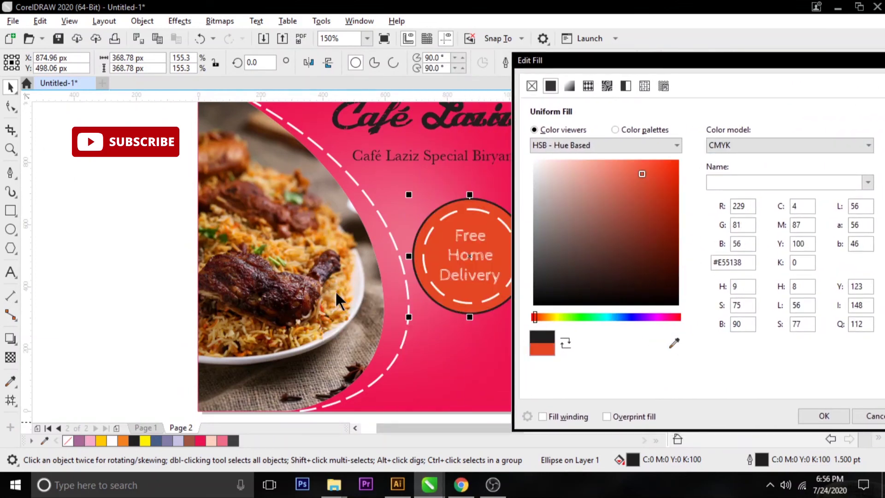
Sample browns from the chicken photo, then close Edit Fill without applying them
click(674, 343)
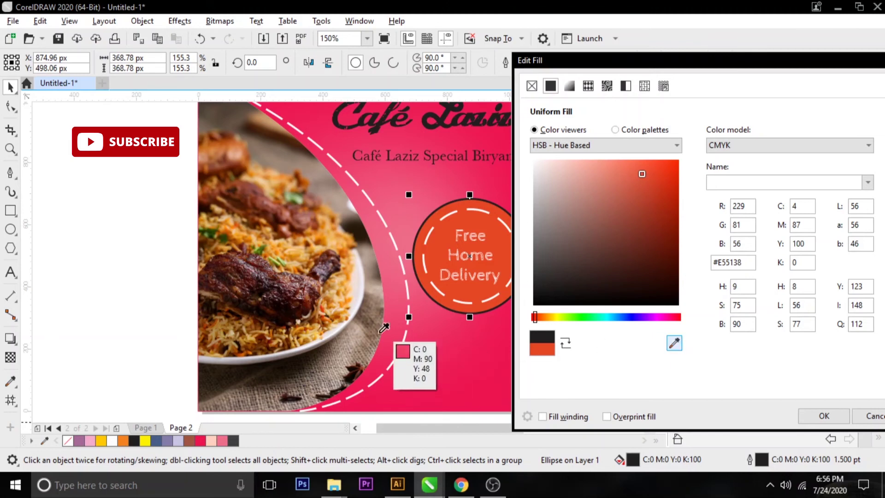
click(306, 316)
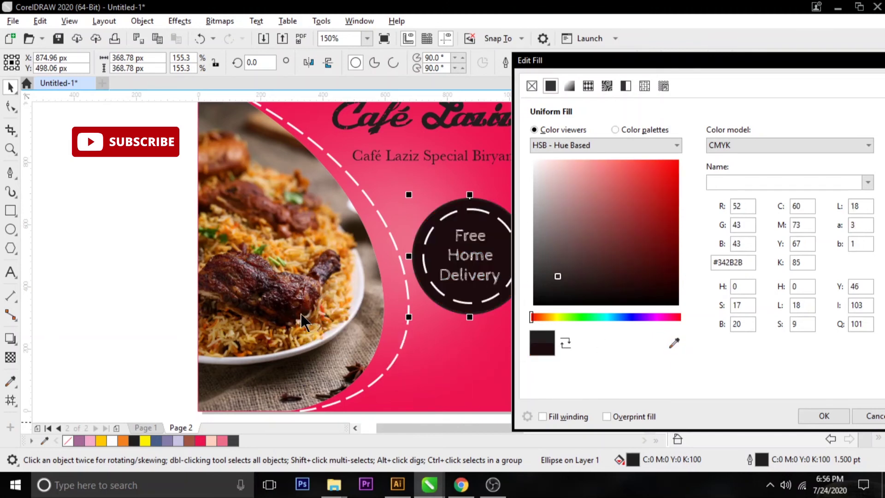
click(674, 343)
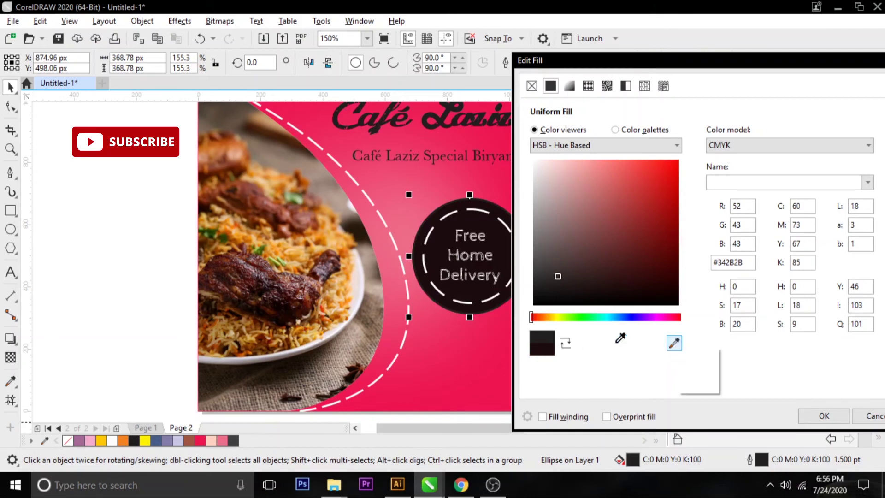
click(310, 304)
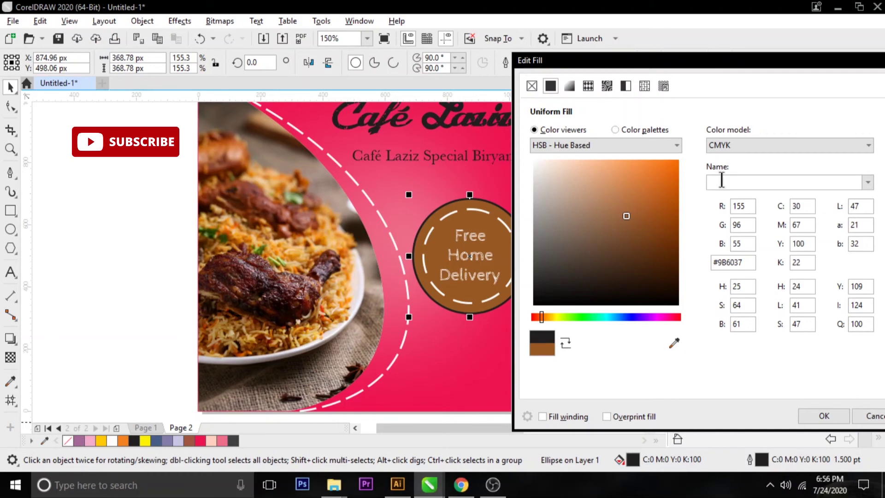
drag(842, 65, 716, 94)
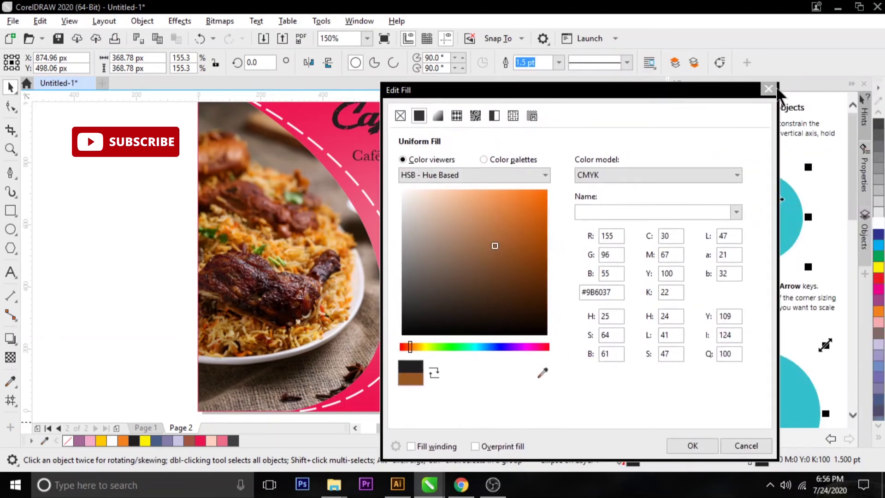
click(774, 88)
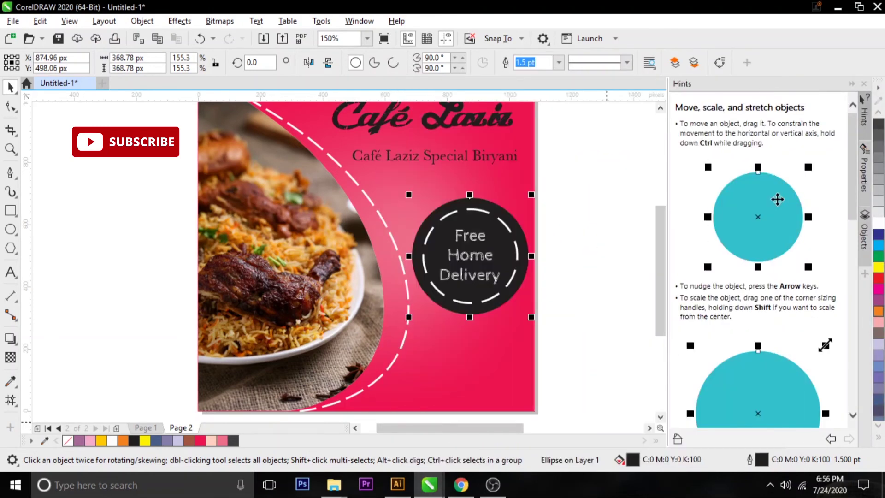
Try 30% and then 50% grey as the circle's fill and outline
click(881, 192)
right_click(881, 193)
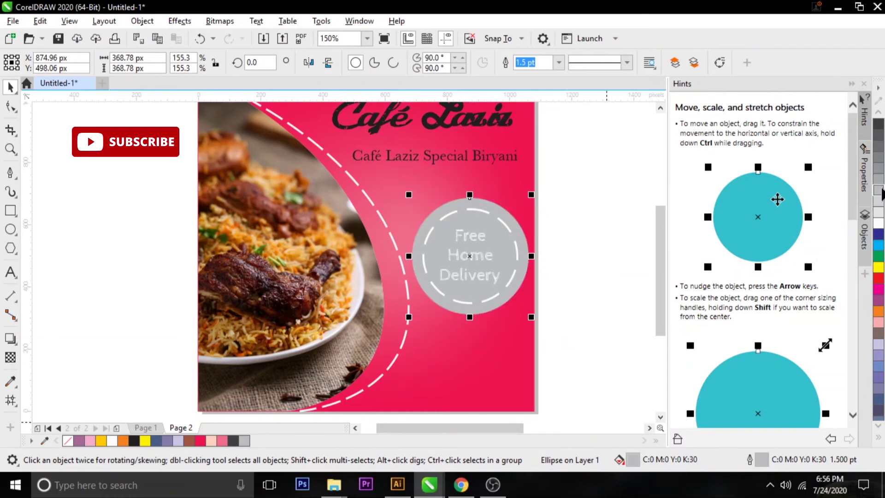
click(881, 177)
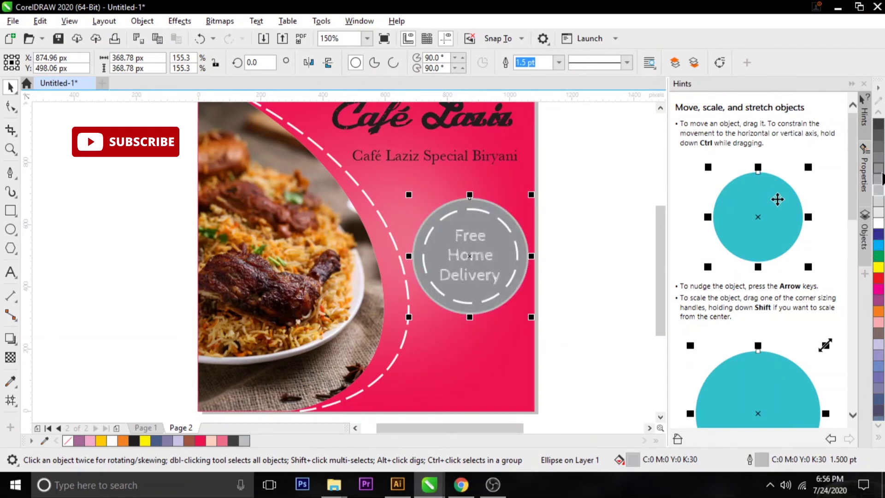
right_click(881, 177)
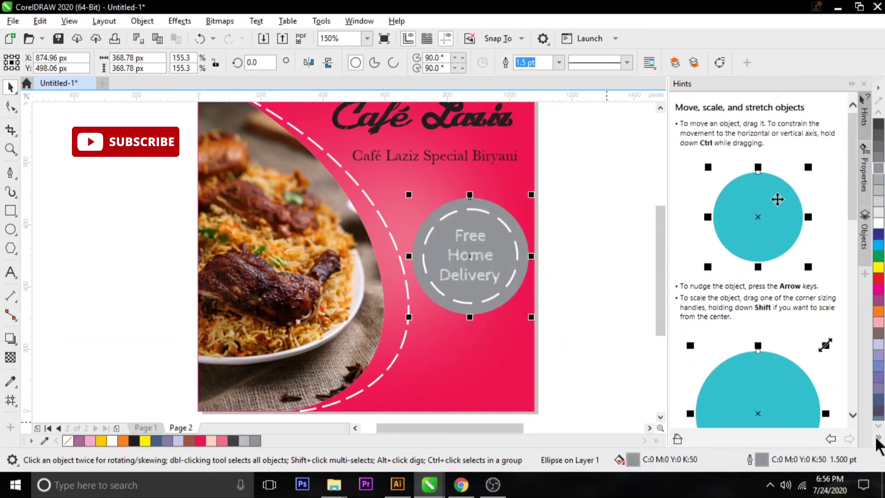
Give the circle a yellow fill and outline from the expanded palette, passing through peach
click(878, 438)
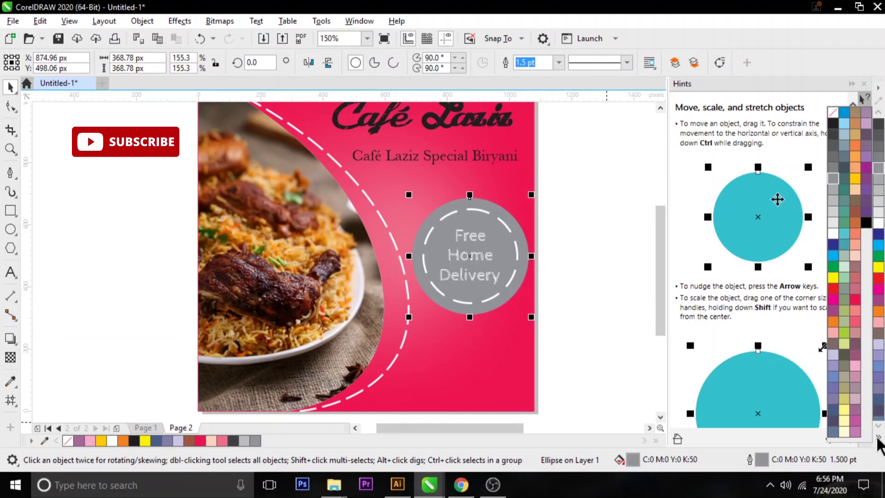
click(853, 176)
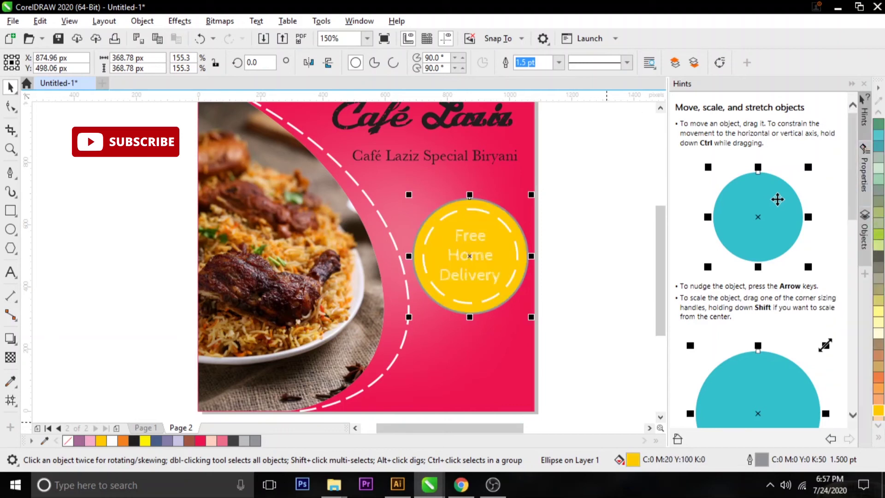
right_click(880, 410)
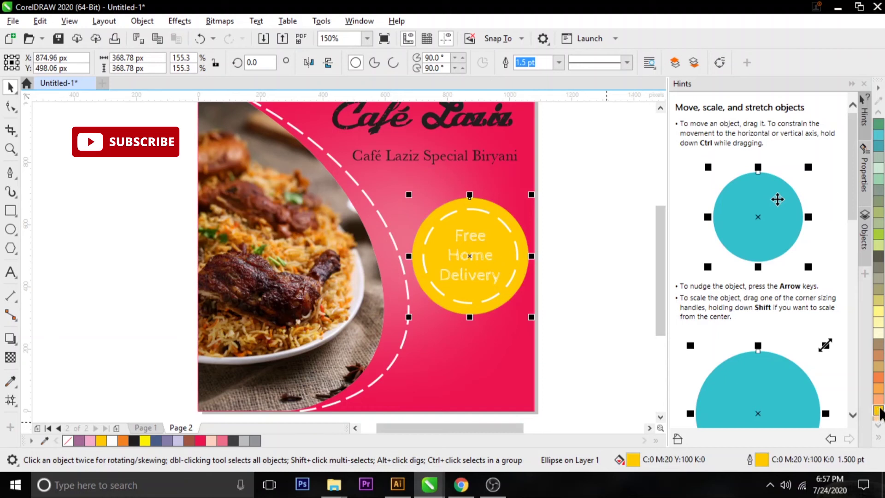
click(878, 399)
right_click(878, 399)
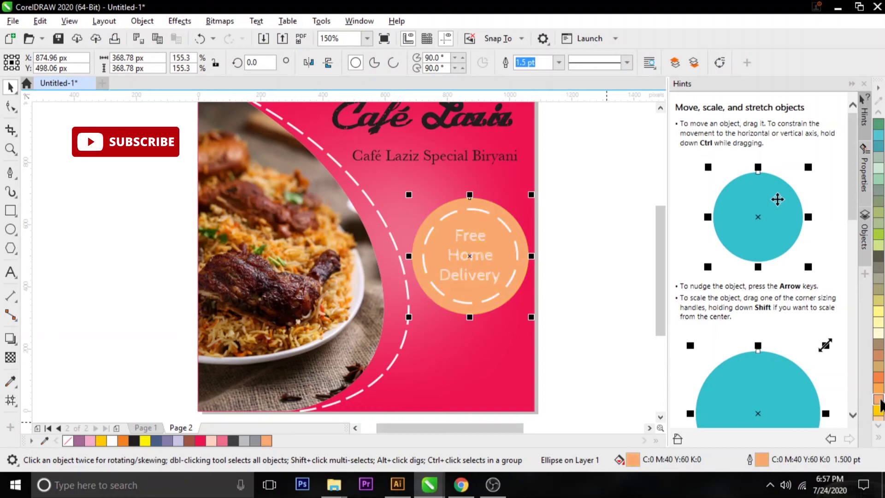
click(878, 411)
click(558, 298)
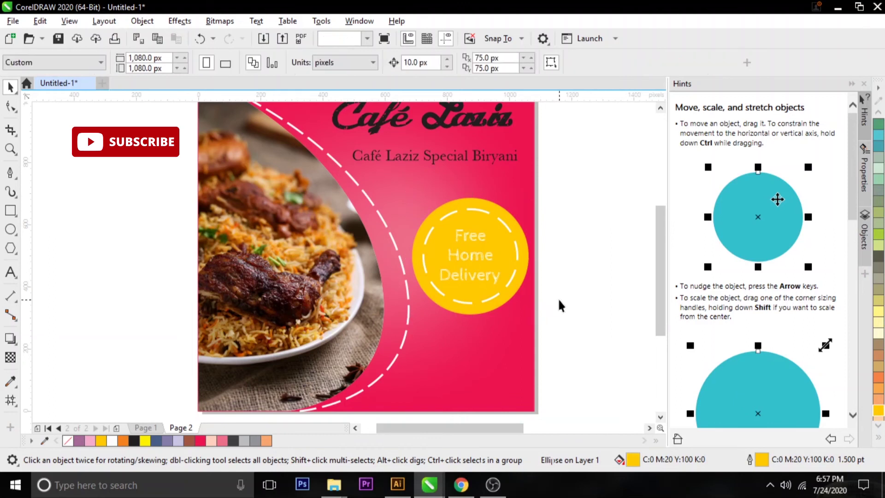
click(491, 277)
Set 'Free Home Delivery' in Camélia and enlarge it to fill the badge
click(486, 276)
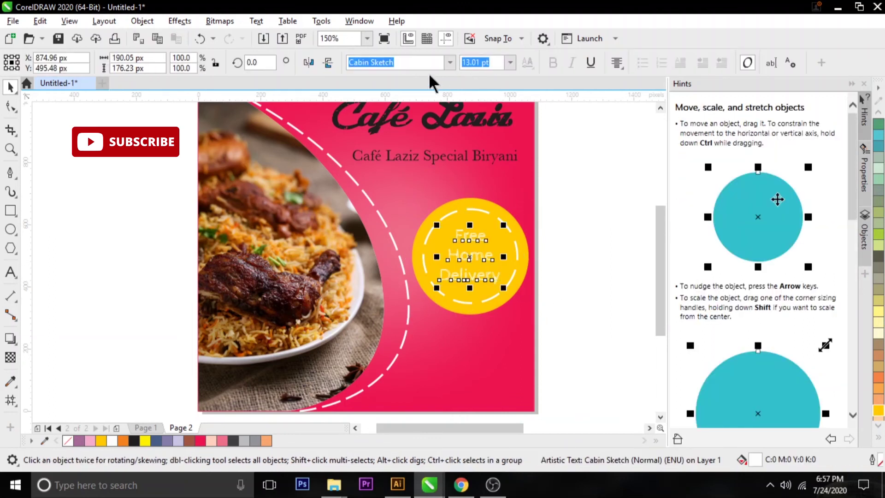
click(449, 62)
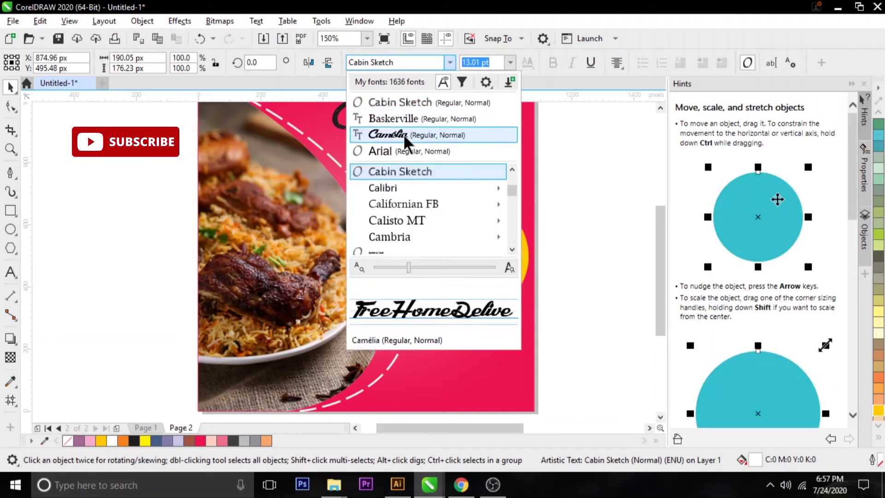
click(402, 133)
drag(497, 270, 507, 279)
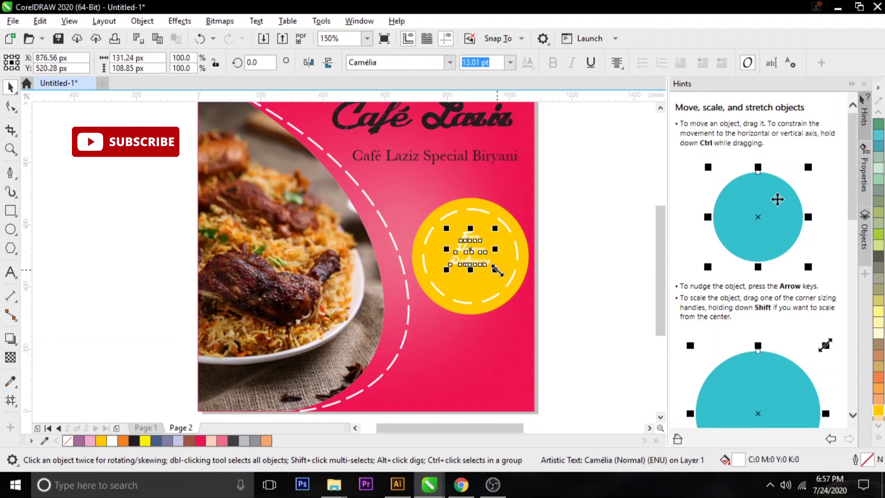
drag(497, 275, 488, 279)
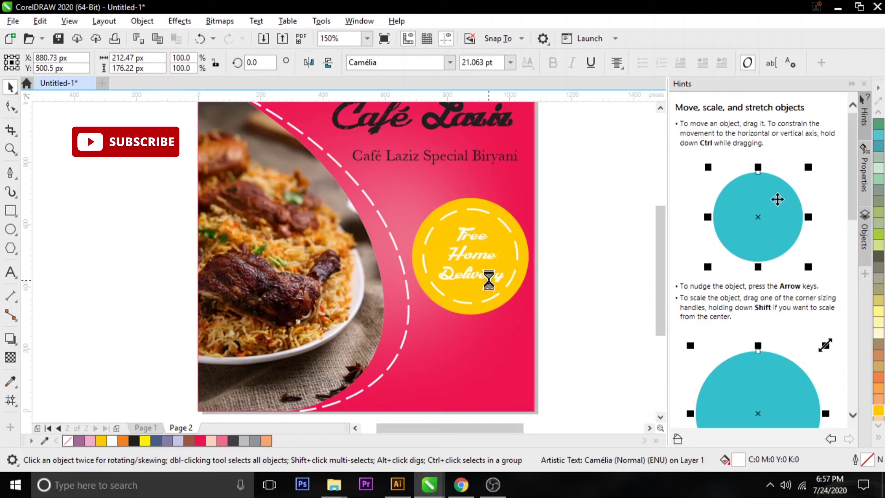
Make the 'Free Home Delivery' text black
click(879, 438)
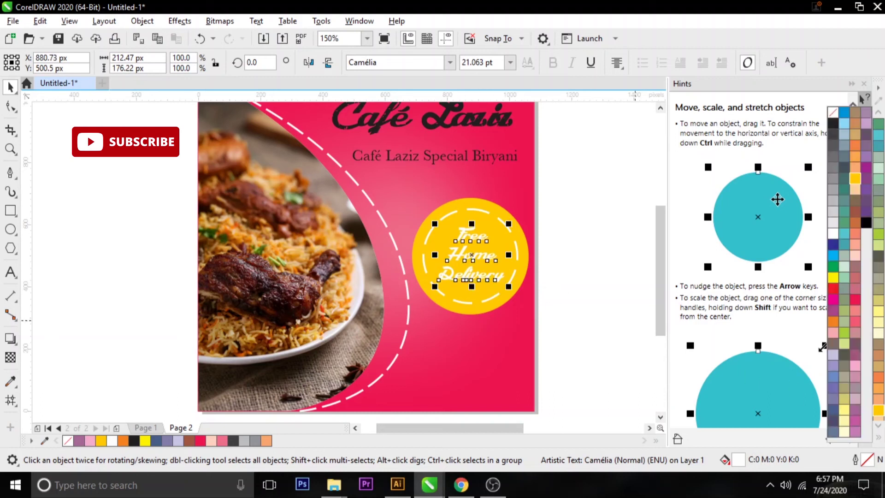
click(829, 127)
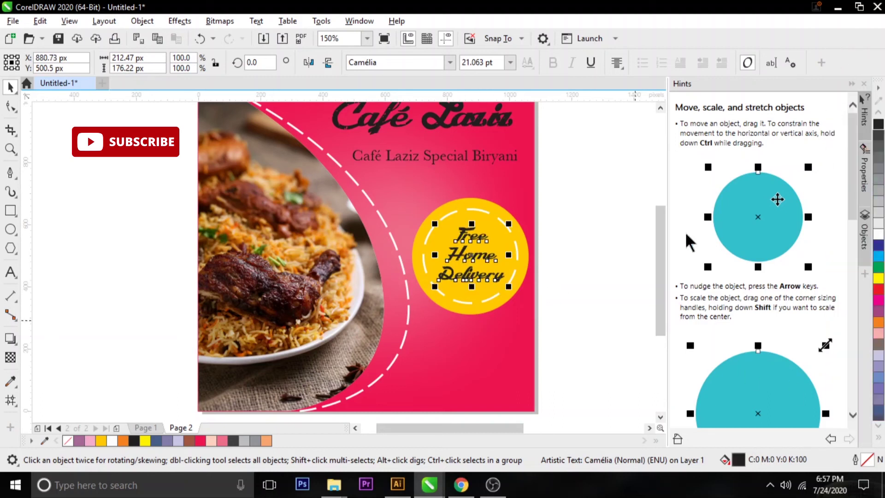
click(593, 247)
Move the 'Order from' web-address text beneath the food design
scroll(594, 247, down, 2)
scroll(567, 296, up, 1)
scroll(577, 299, down, 3)
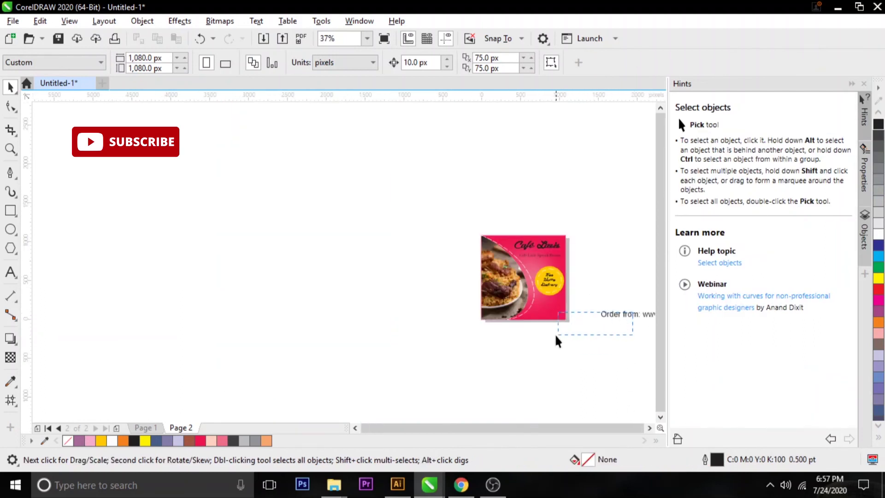
mouse_move(629, 316)
mouse_down()
mouse_move(588, 336)
mouse_move(532, 336)
mouse_up()
double_click(532, 336)
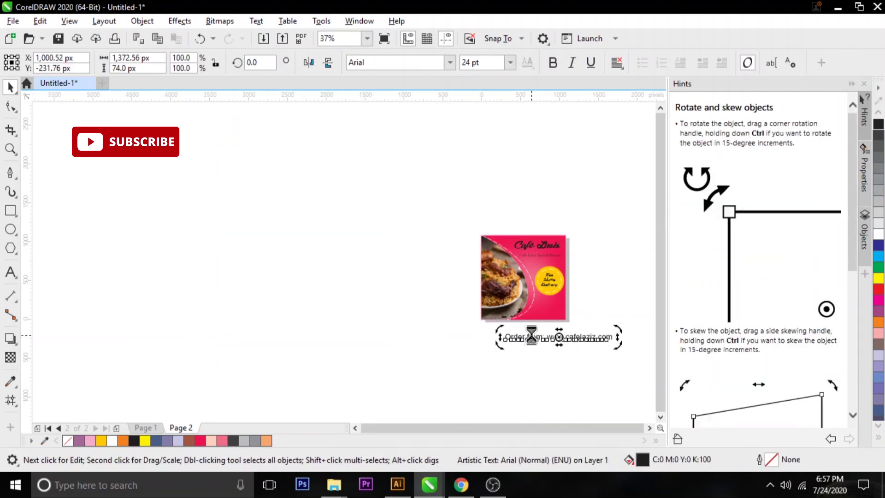
scroll(535, 337, up, 1)
drag(546, 341, 514, 345)
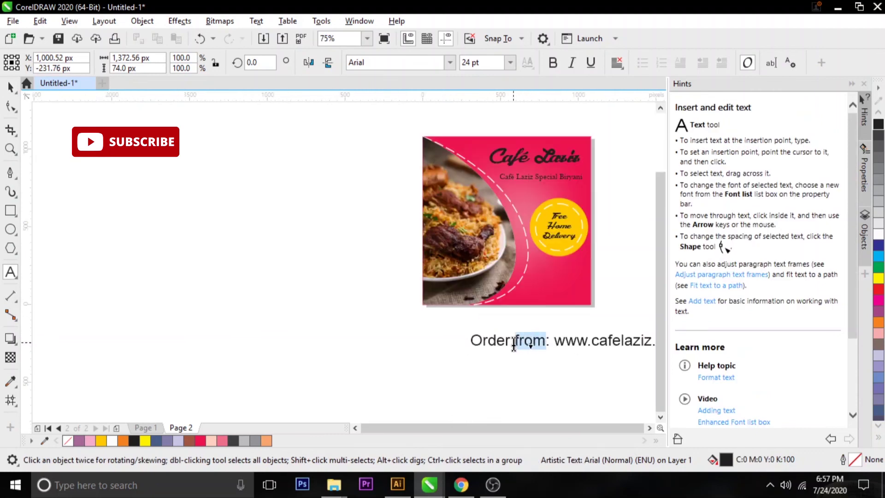
text(Online)
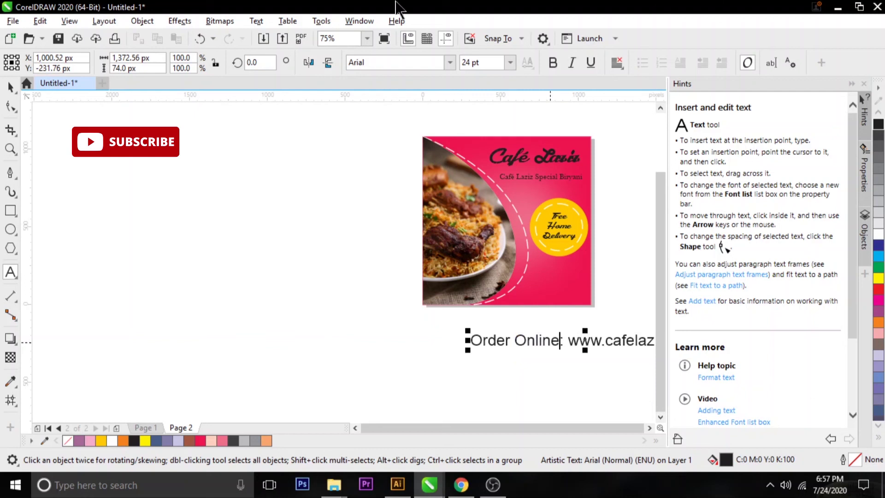
click(569, 342)
key(Return)
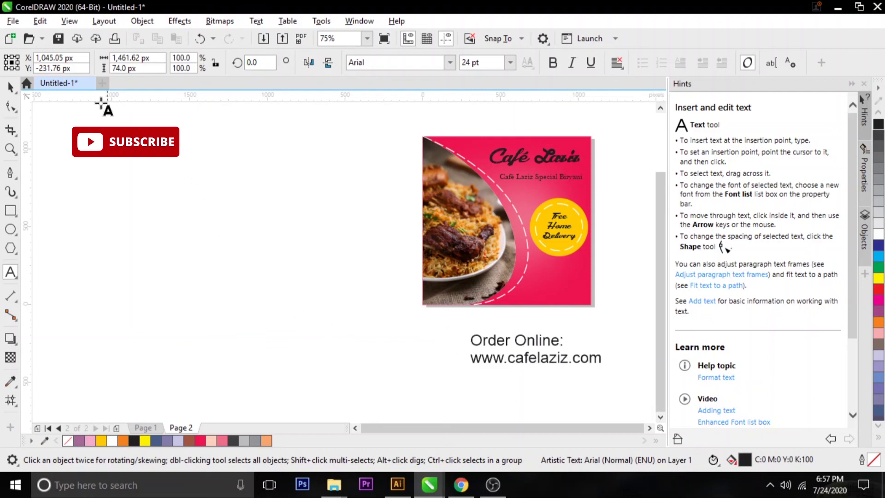
click(10, 86)
Shrink the Order Online text, place it on the banner's lower right, and right-align it
scroll(622, 359, up, 2)
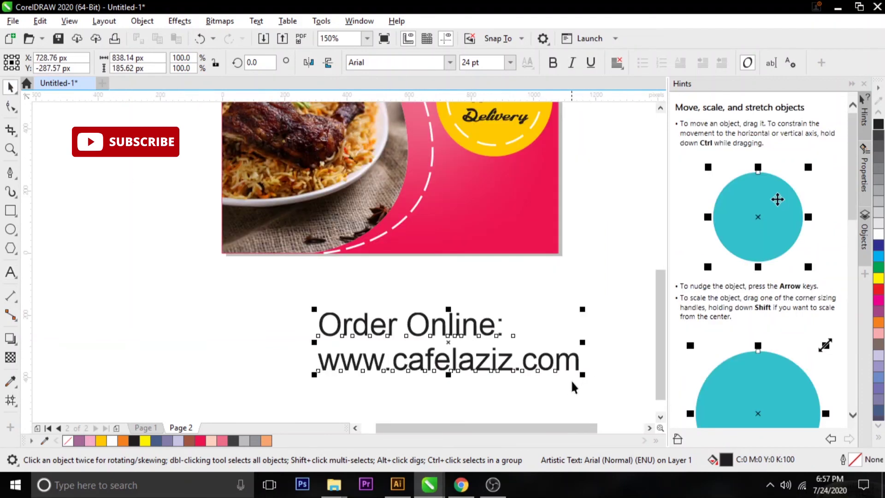
drag(582, 375, 468, 349)
drag(373, 322, 464, 226)
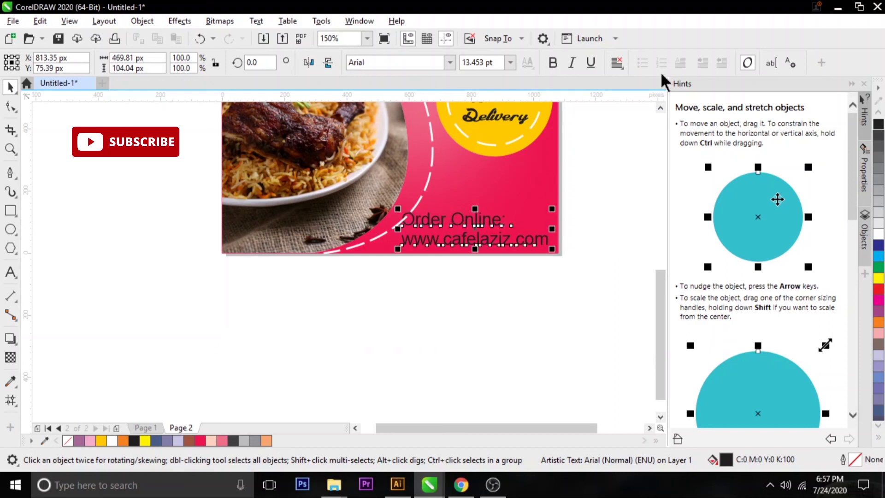
click(621, 66)
click(637, 121)
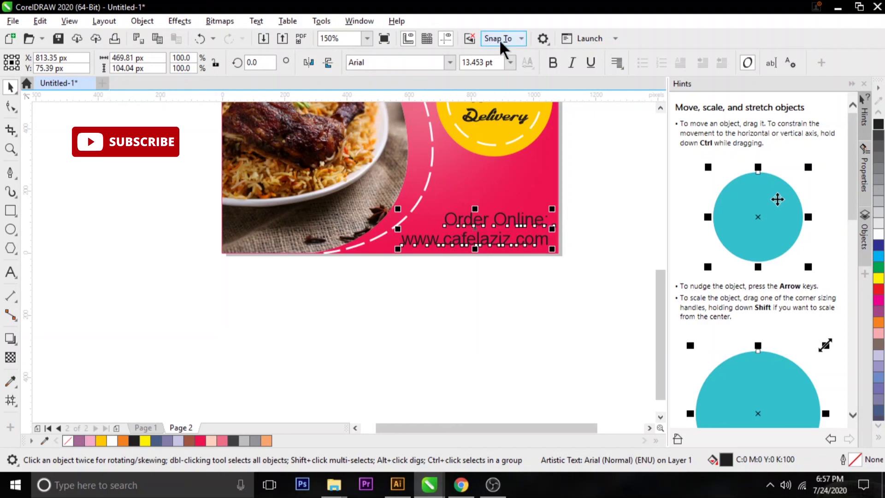
Set the Order Online text to 12 pt and nudge it slightly right
click(499, 61)
drag(475, 59, 502, 60)
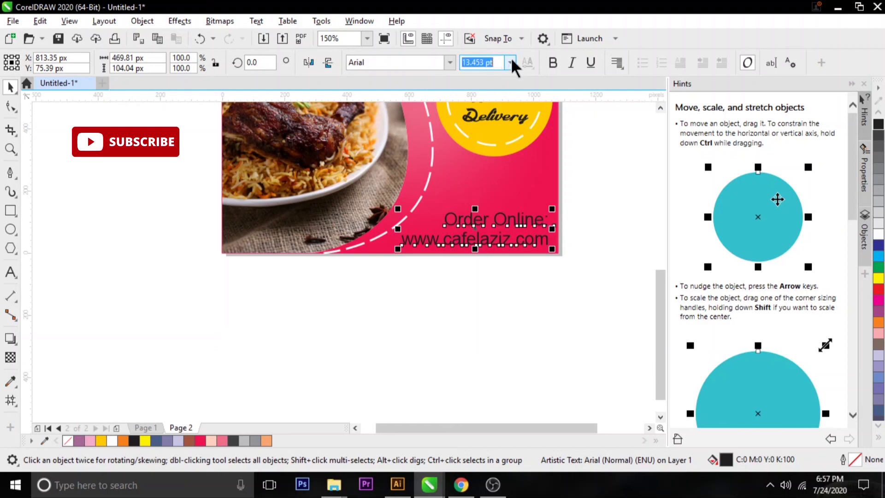
text(12)
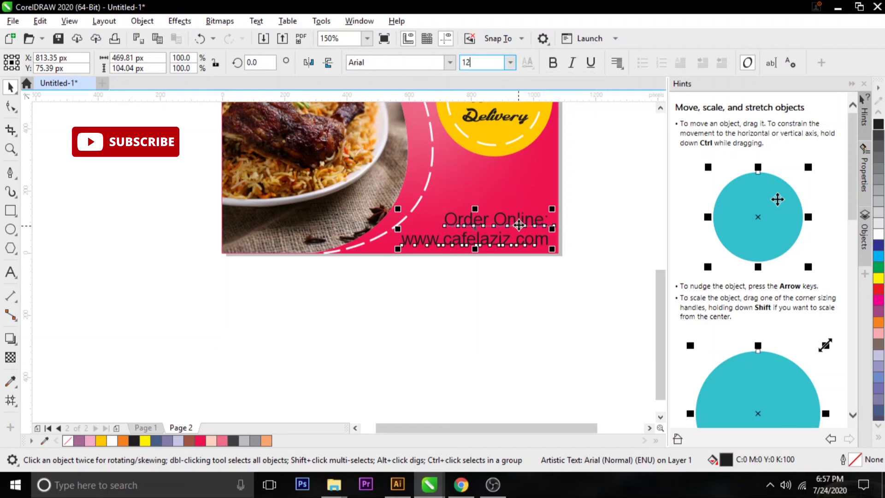
key(Return)
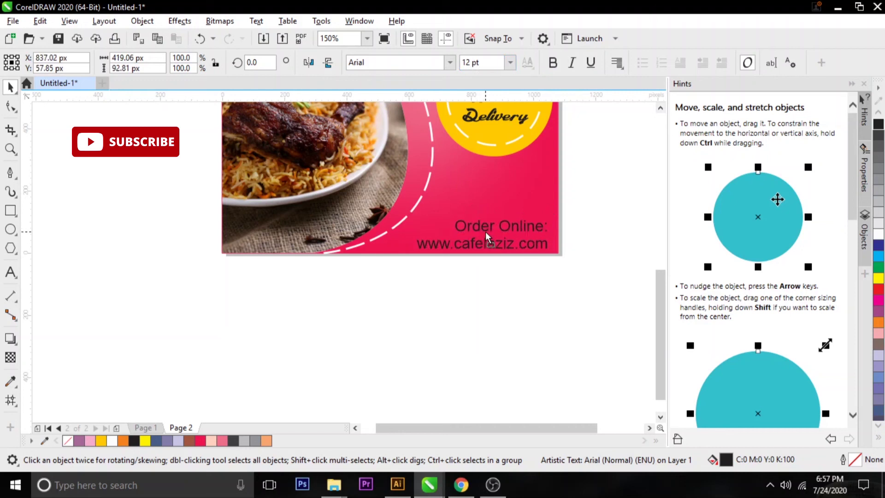
drag(487, 236, 490, 236)
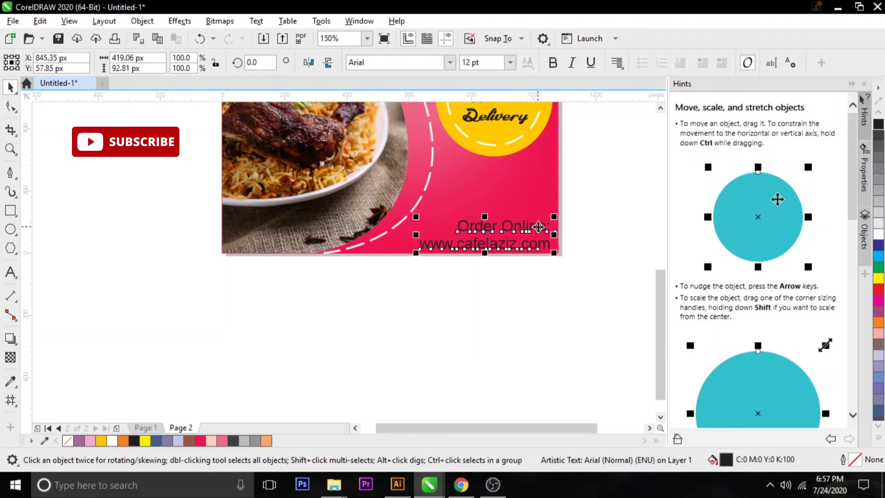
Try the Camélia script font on the Order Online text and enlarge it
click(415, 62)
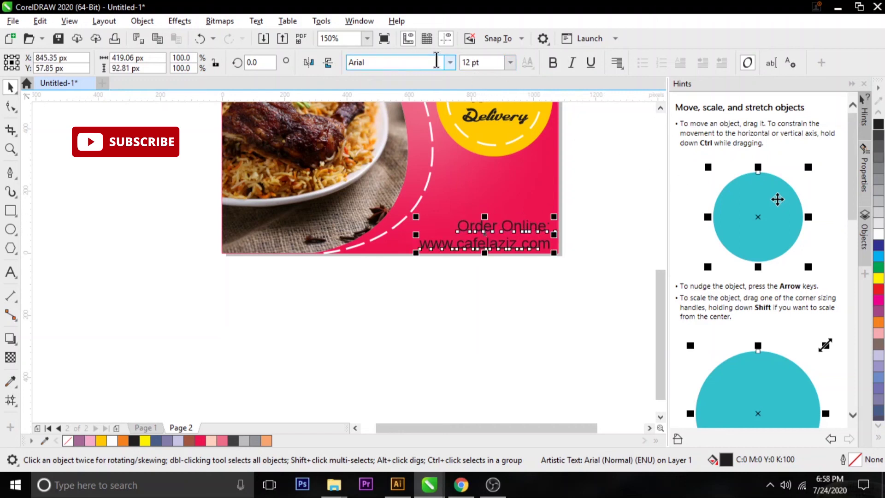
click(450, 63)
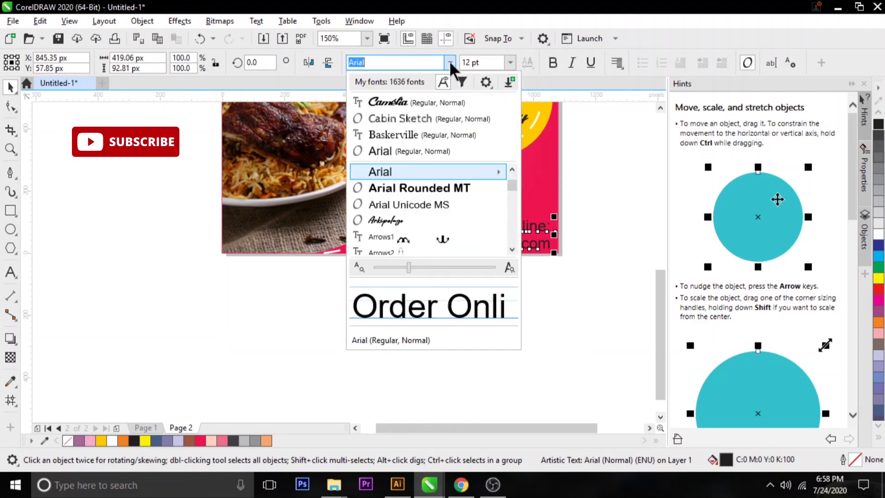
click(433, 100)
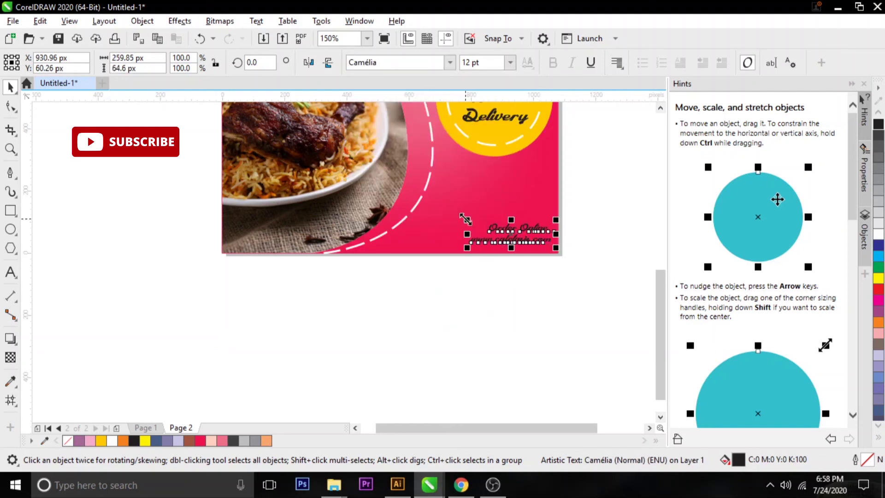
drag(466, 219, 418, 207)
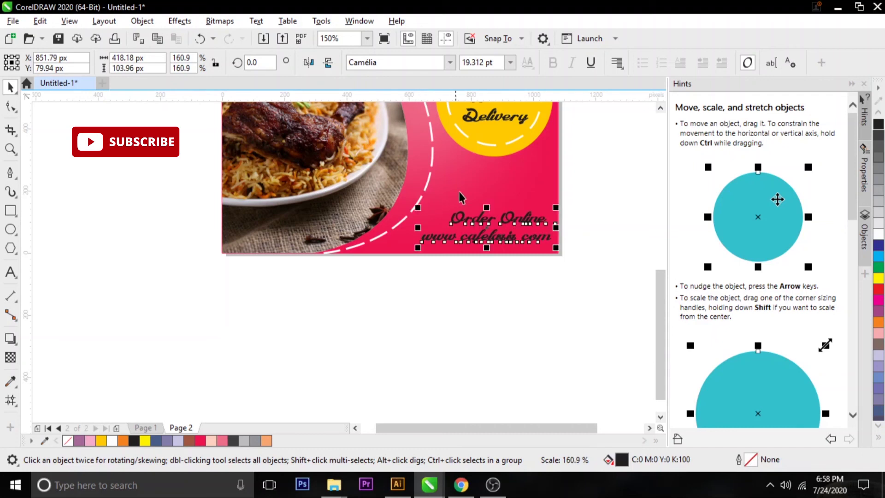
Switch the Order Online text to Century, shrink it and shift it left
click(450, 63)
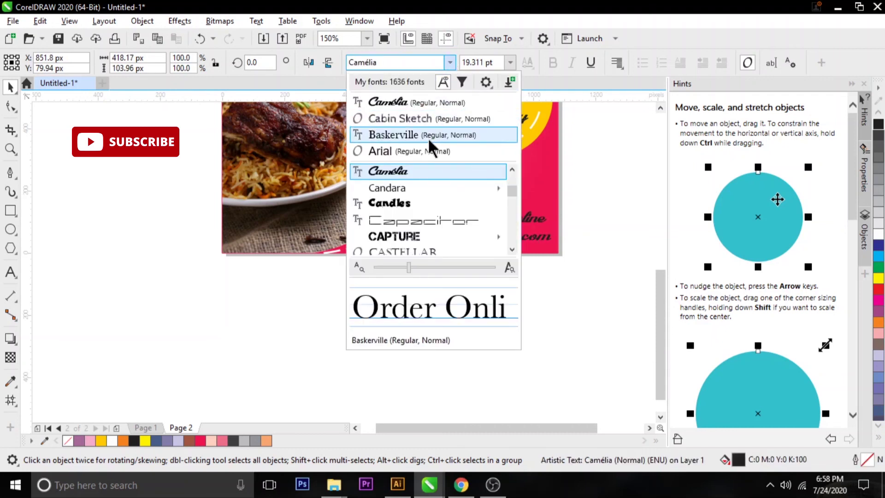
scroll(428, 230, down, 1)
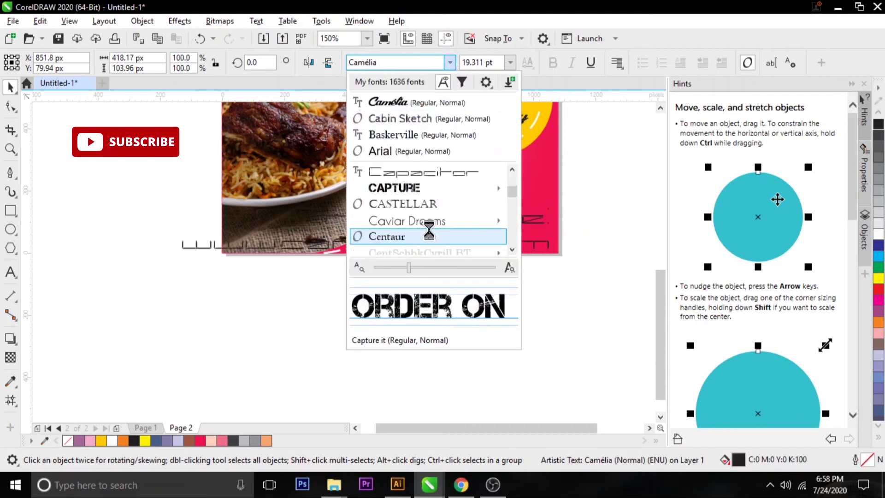
scroll(429, 230, down, 1)
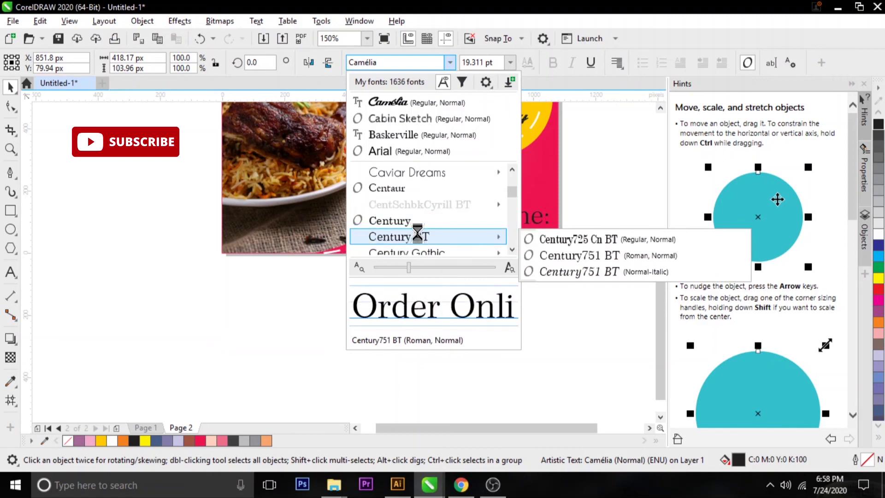
click(417, 222)
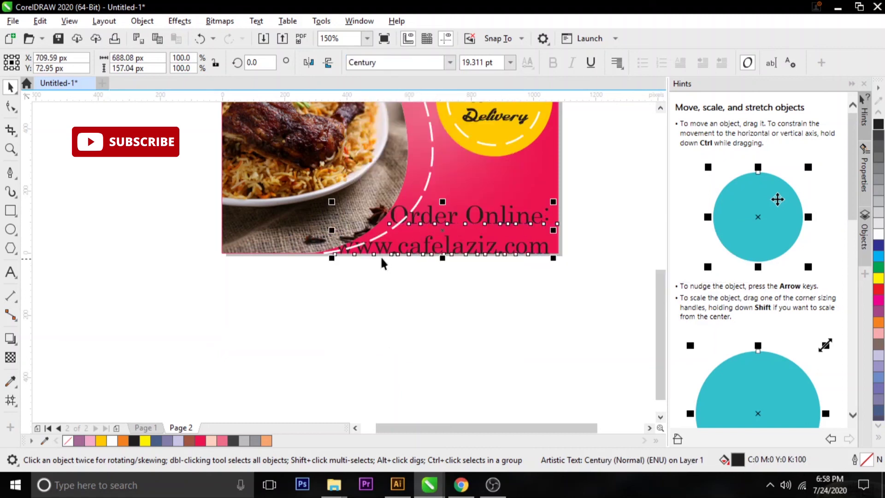
drag(333, 199, 431, 226)
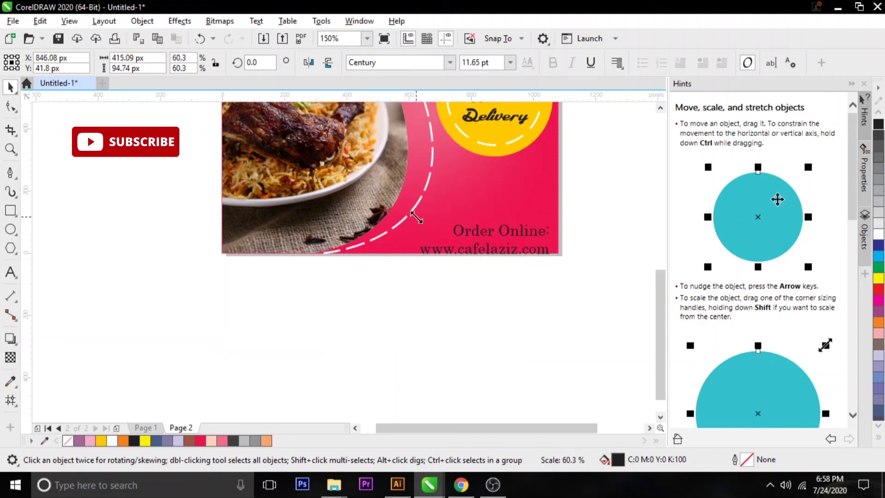
drag(495, 239, 484, 234)
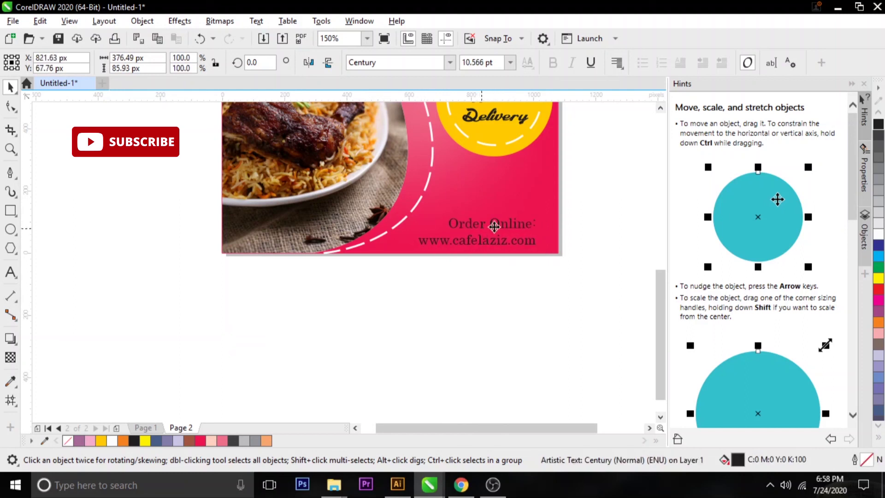
Center-align the Order Online text, nudge it right and fill it white
click(617, 62)
click(635, 109)
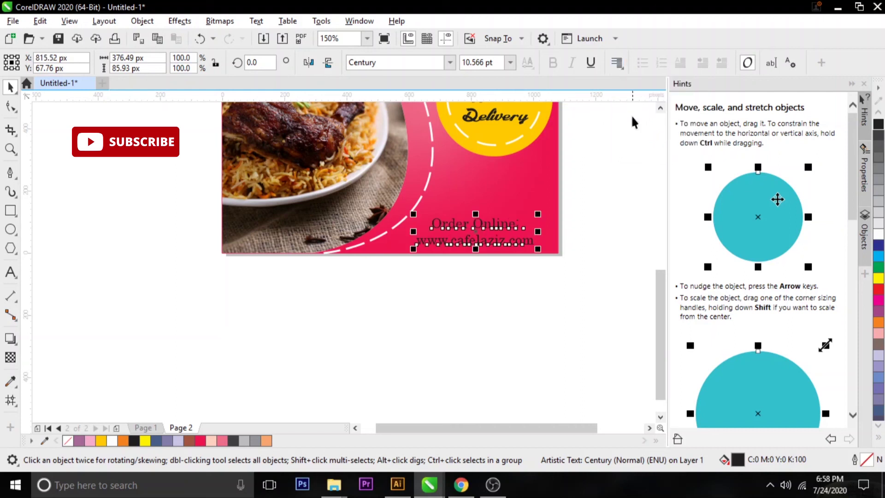
click(642, 225)
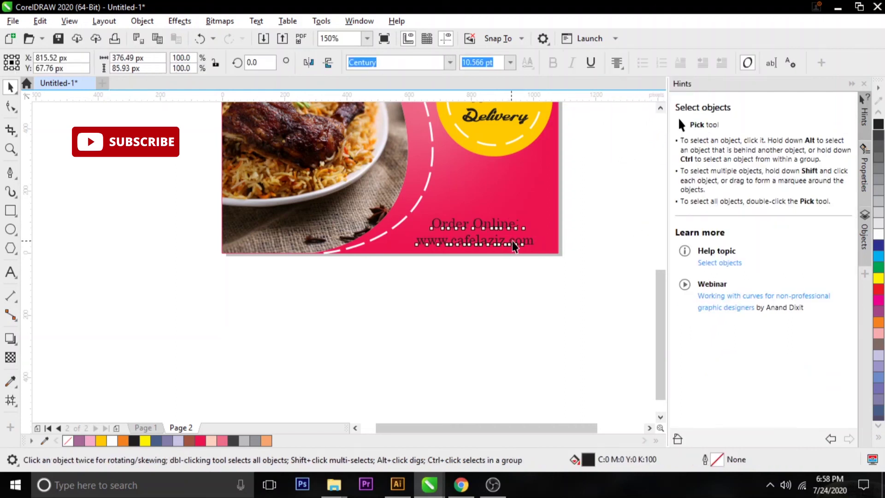
drag(511, 246, 517, 243)
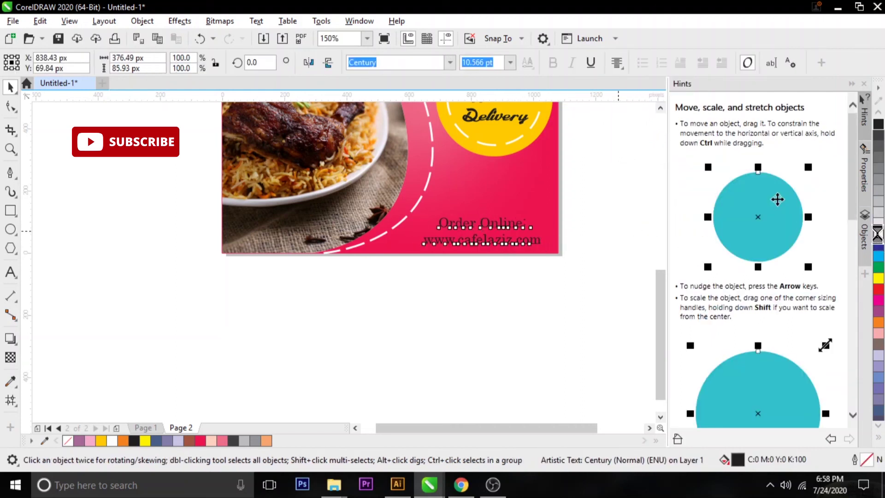
click(878, 231)
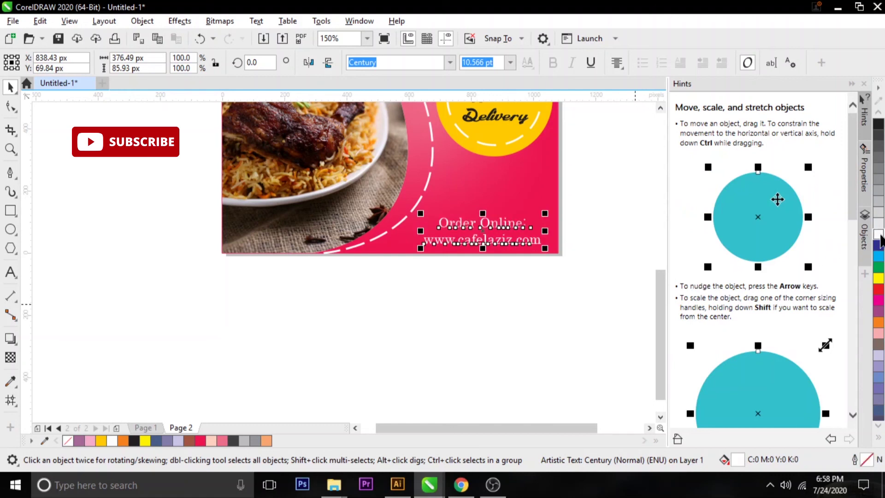
click(512, 325)
scroll(515, 320, down, 2)
scroll(522, 208, up, 1)
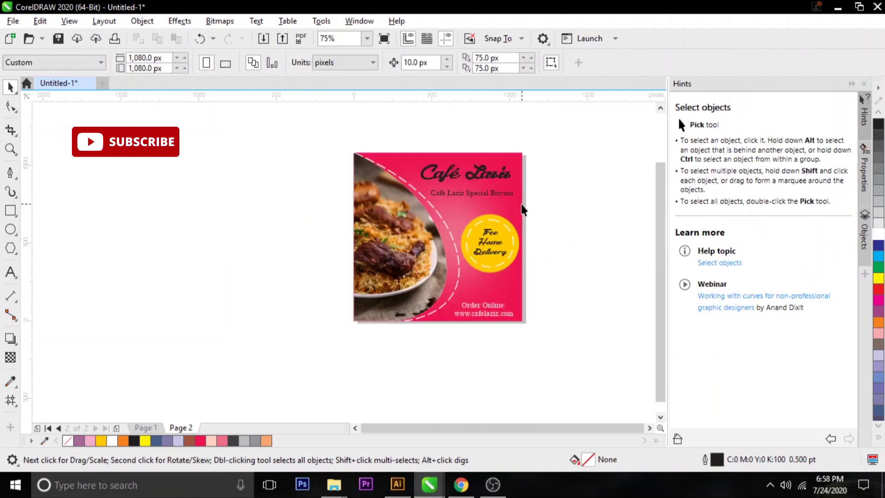
Marquee-select every object of the Café Laziz design and open its right-click context menu
scroll(514, 277, up, 1)
scroll(514, 277, down, 1)
scroll(505, 329, up, 1)
scroll(505, 304, down, 1)
scroll(572, 281, down, 1)
scroll(565, 276, up, 1)
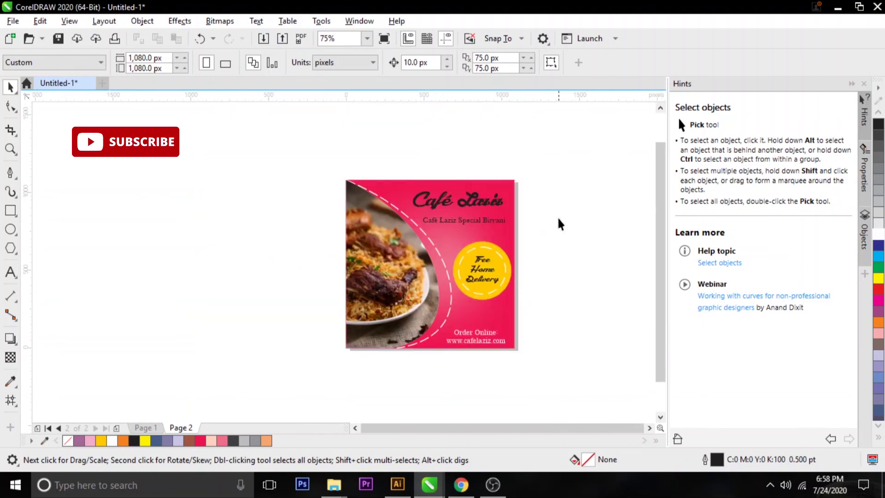
drag(292, 149, 607, 383)
mouse_move(318, 145)
mouse_down()
mouse_move(571, 354)
mouse_move(583, 375)
mouse_up()
right_click(473, 207)
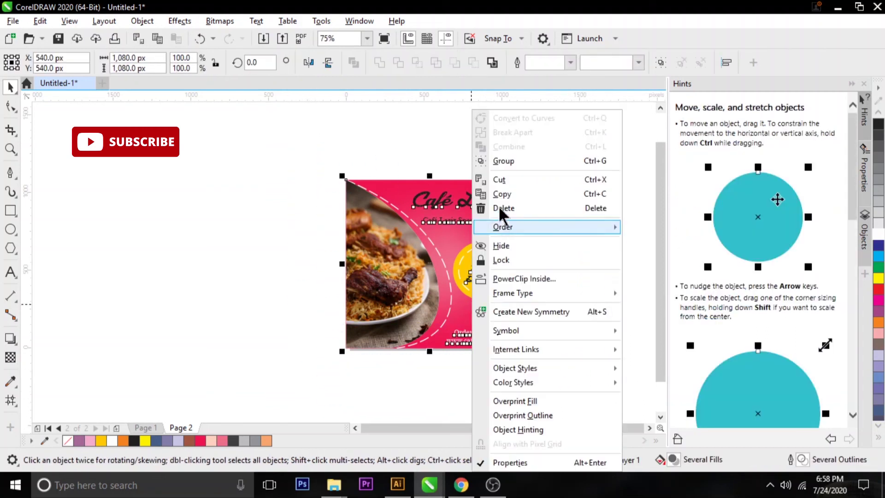